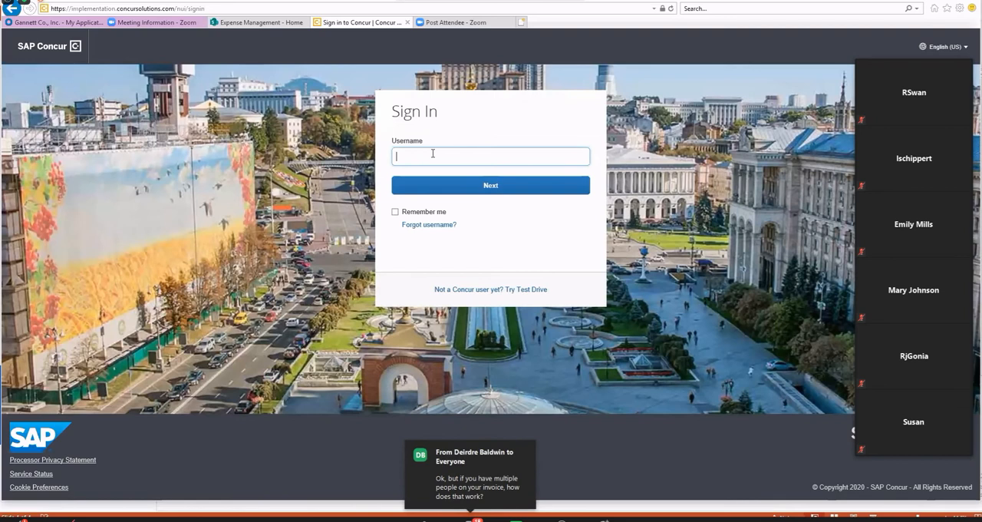
Sign in to the Concur test site with the traveler's username and account password instead of Okta SSO.
{"action": "left_click", "coordinate": [423, 191]}
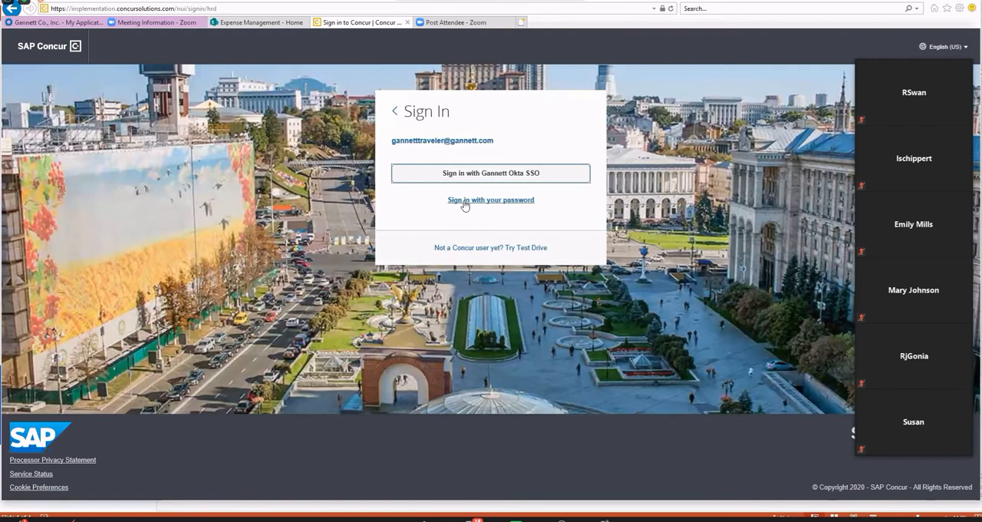
{"action": "left_click", "coordinate": [463, 202]}
{"action": "type", "text": "••••••••"}
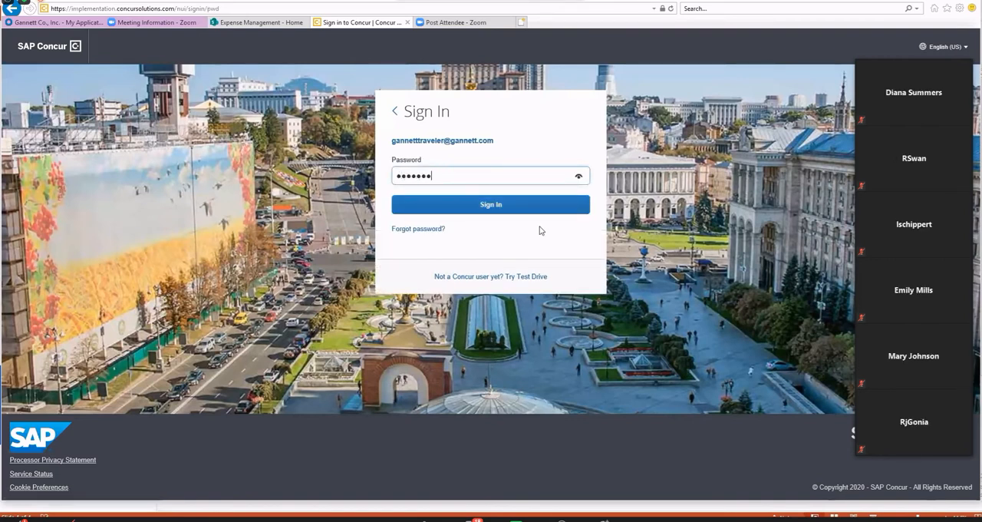
{"action": "key", "text": "Return"}
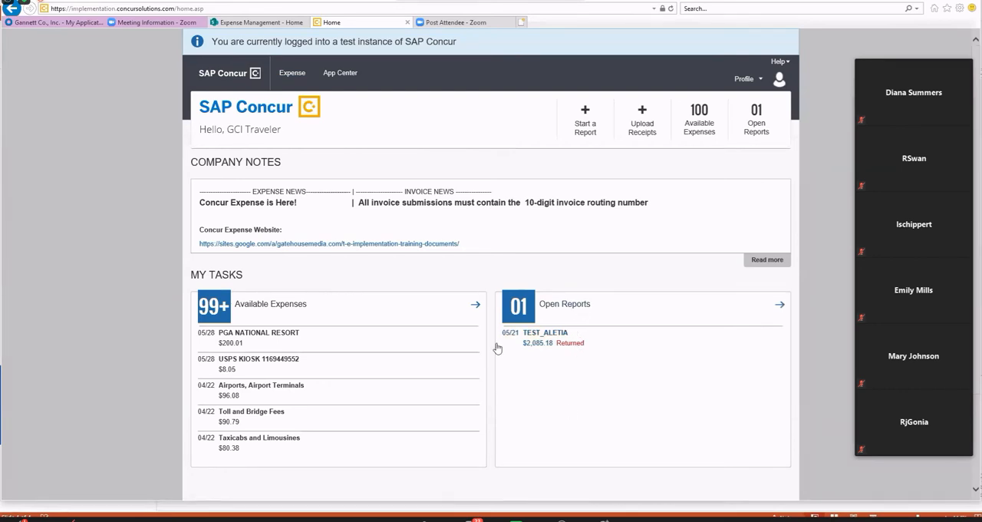
Start a new expense report and name it TEST_0728.
{"action": "left_click", "coordinate": [586, 135]}
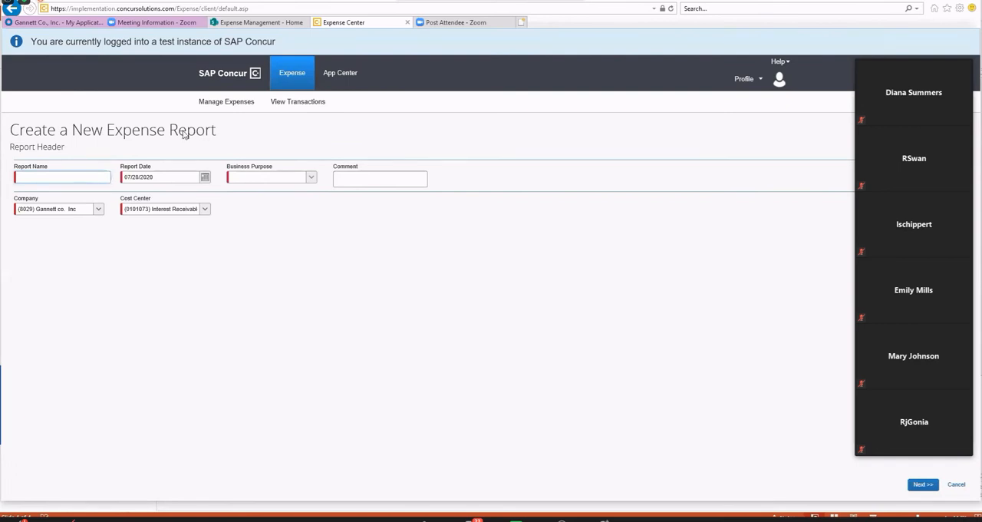
{"action": "type", "text": "TEST_0728"}
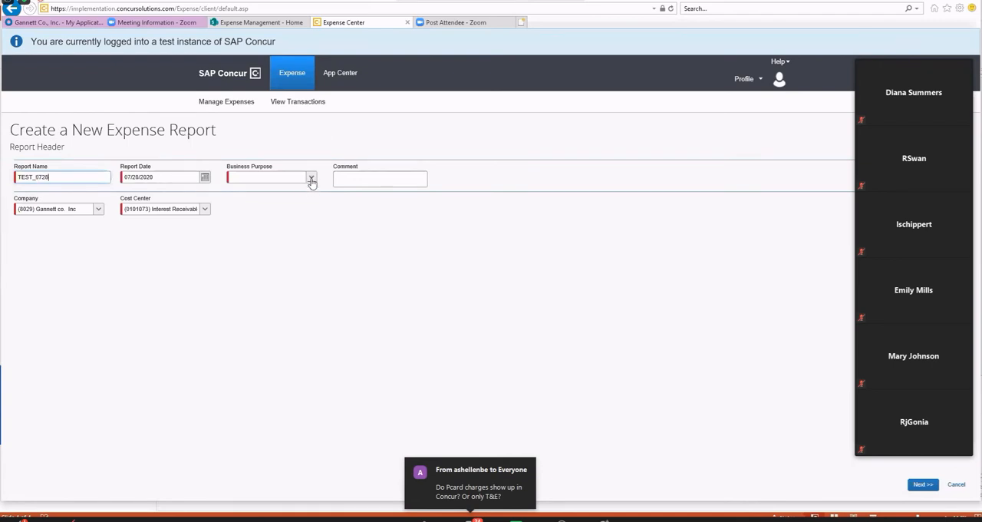
Set the report's business purpose to Other.
{"action": "left_click", "coordinate": [310, 179]}
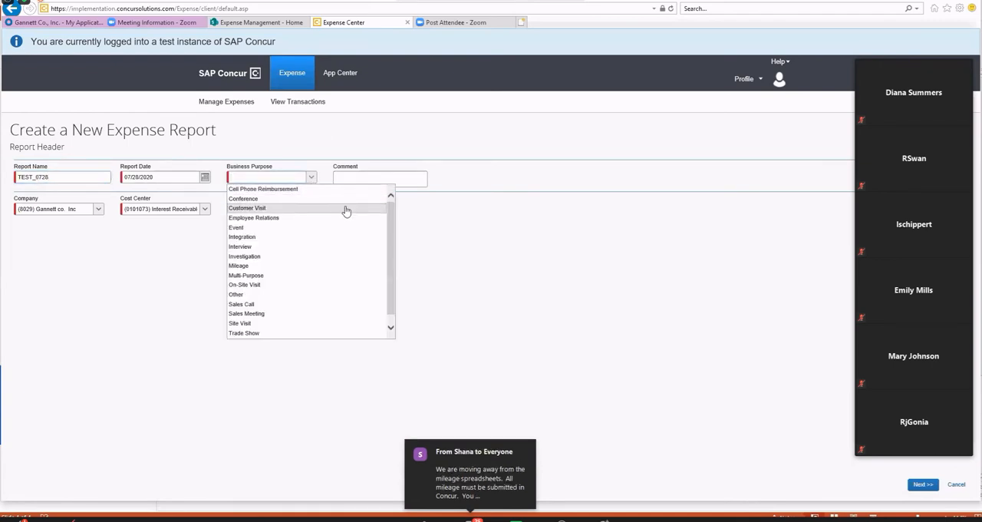
{"action": "scroll", "coordinate": [345, 210], "scroll_direction": "down", "scroll_amount": 1}
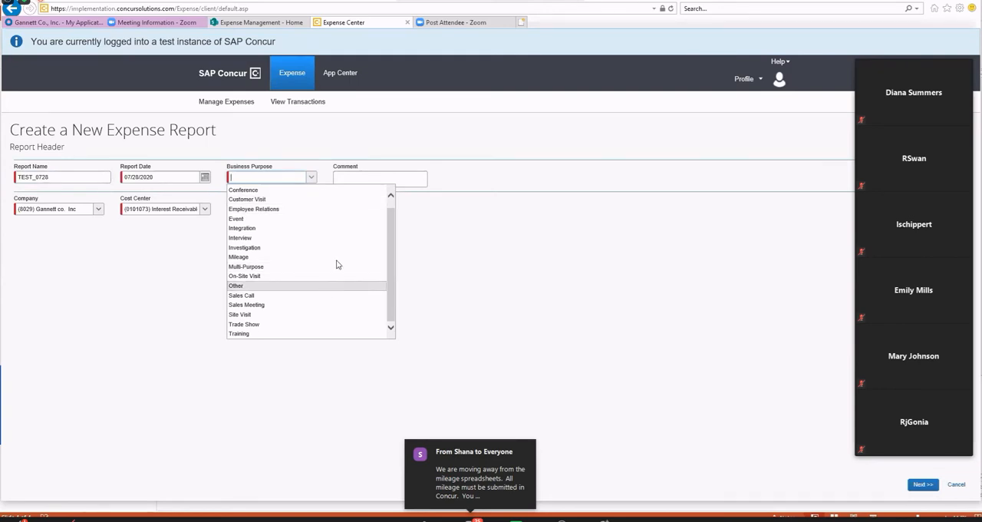
{"action": "scroll", "coordinate": [341, 260], "scroll_direction": "up", "scroll_amount": 1}
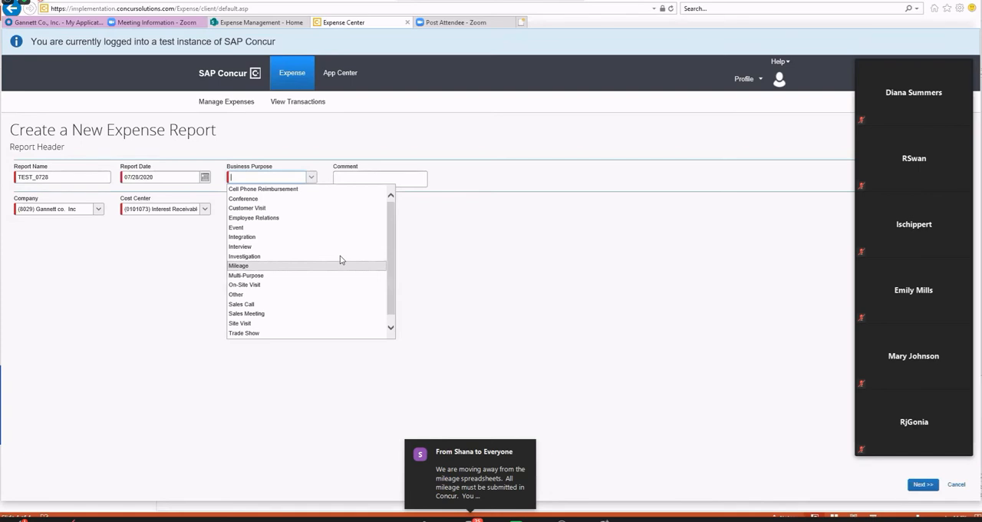
{"action": "left_click", "coordinate": [328, 296]}
{"action": "left_click", "coordinate": [376, 184]}
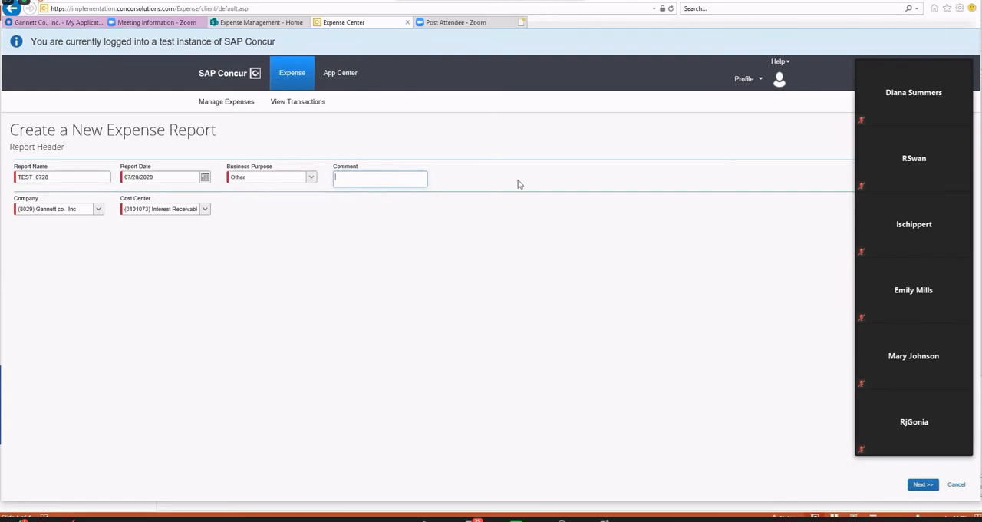
Change the report's business purpose to Investigation and create the report with the default company and cost center.
{"action": "left_click", "coordinate": [312, 178]}
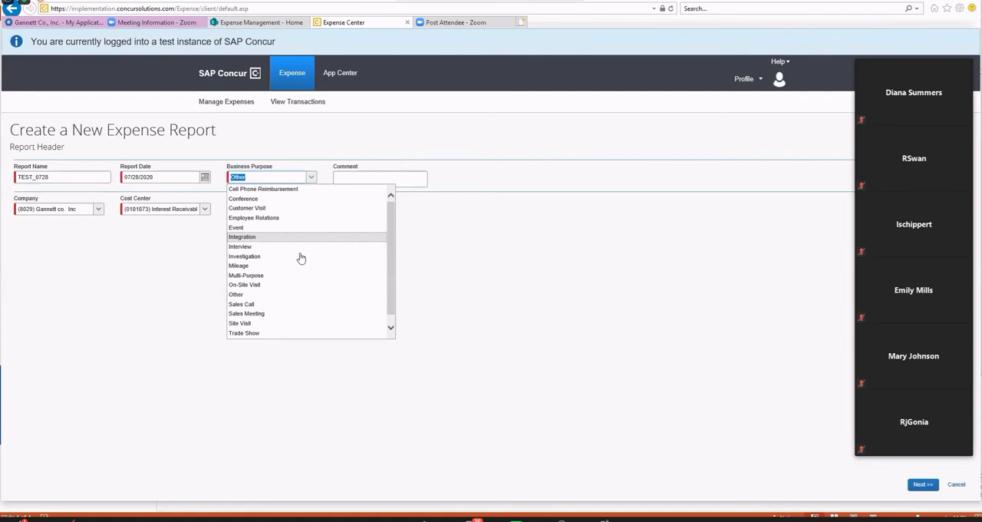
{"action": "left_click", "coordinate": [301, 256]}
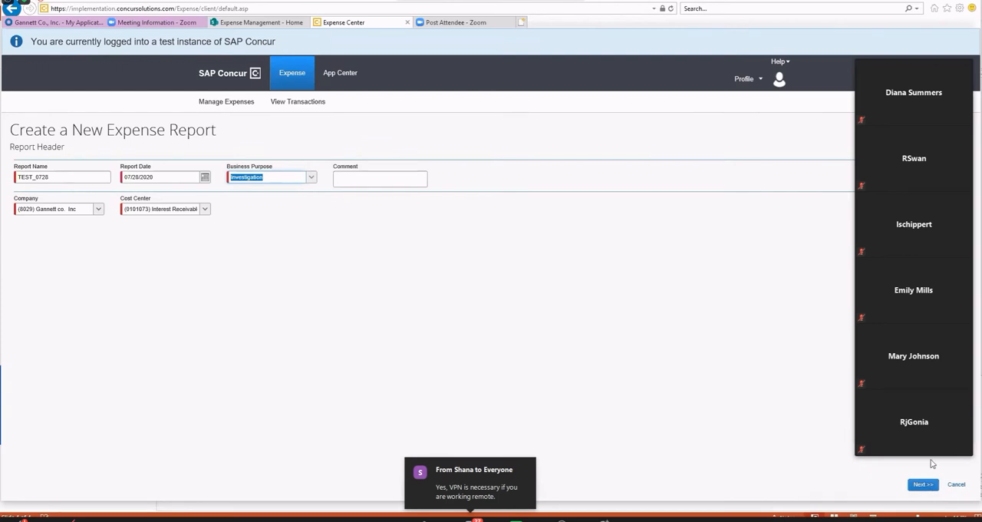
{"action": "left_click", "coordinate": [926, 484]}
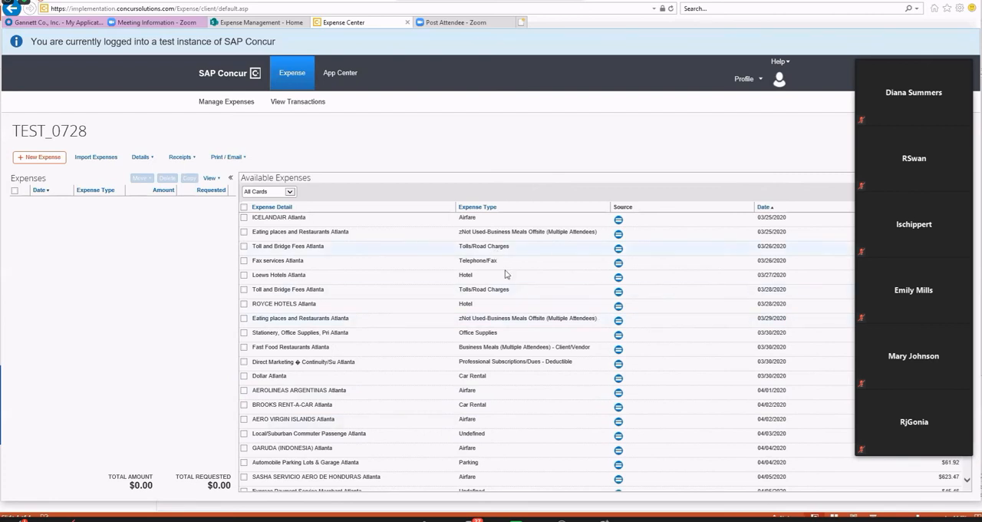
Add the available ROYCE HOTELS, Misc. General Merchandise and second 04/11/2020 Automated Fuel Dispensers charges to the report.
{"action": "left_click", "coordinate": [619, 221]}
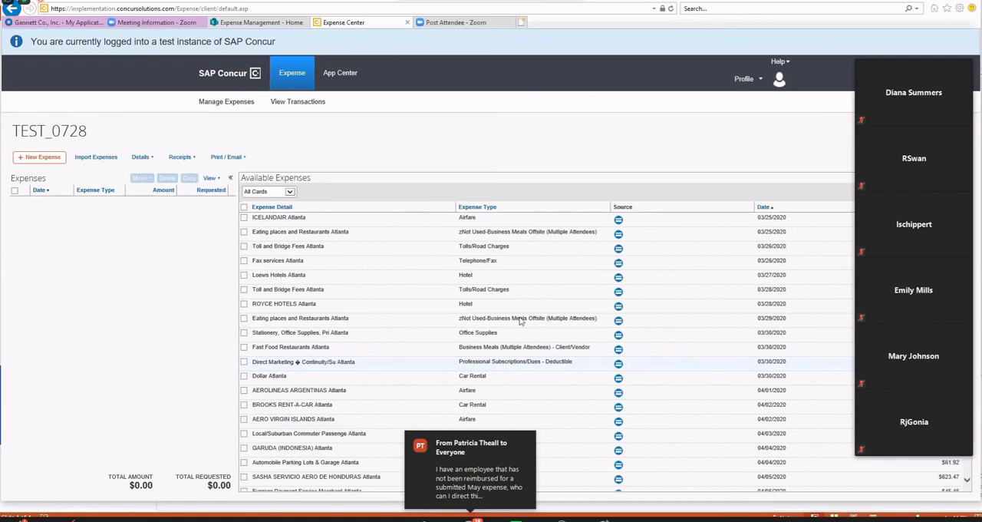
{"action": "left_click", "coordinate": [244, 304]}
{"action": "scroll", "coordinate": [328, 409], "scroll_direction": "down", "scroll_amount": 1}
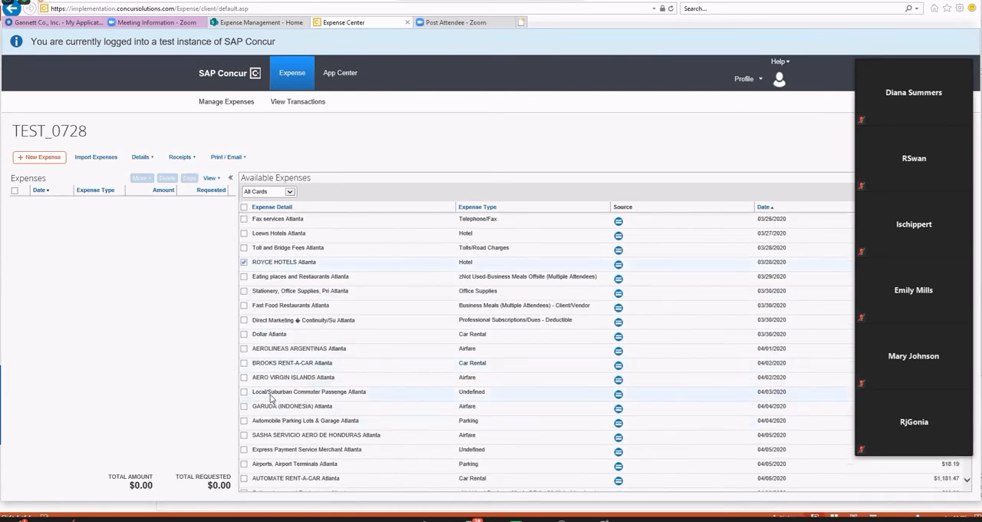
{"action": "scroll", "coordinate": [271, 397], "scroll_direction": "down", "scroll_amount": 2}
{"action": "scroll", "coordinate": [266, 397], "scroll_direction": "down", "scroll_amount": 1}
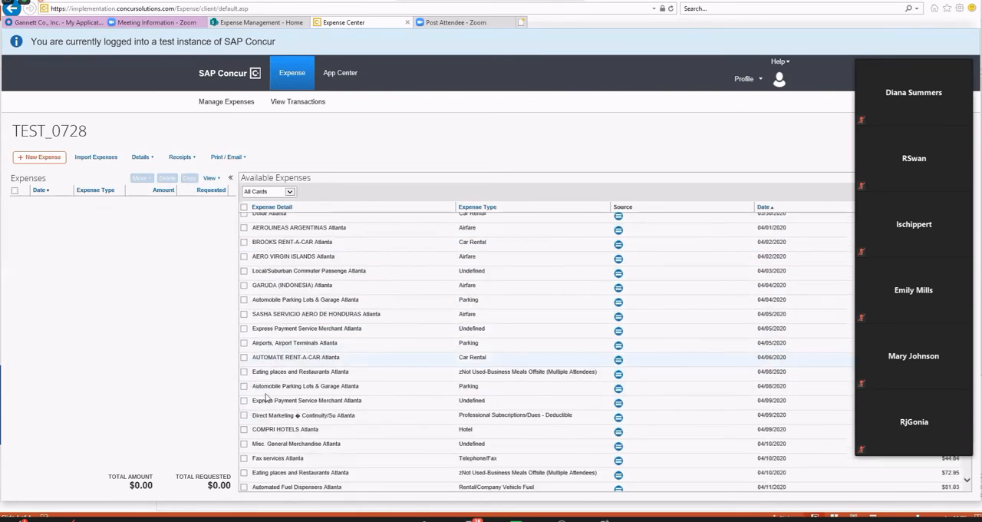
{"action": "scroll", "coordinate": [256, 399], "scroll_direction": "down", "scroll_amount": 1}
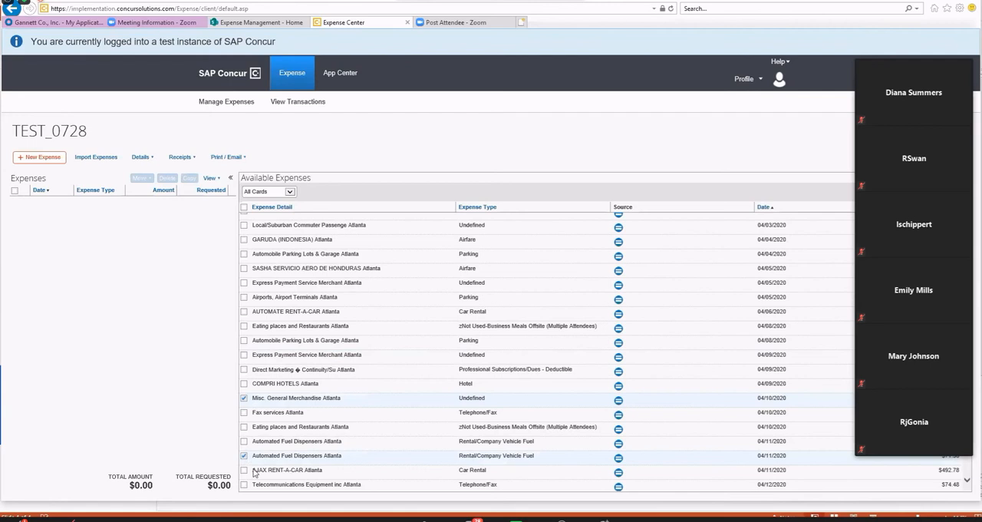
{"action": "scroll", "coordinate": [338, 425], "scroll_direction": "up", "scroll_amount": 1}
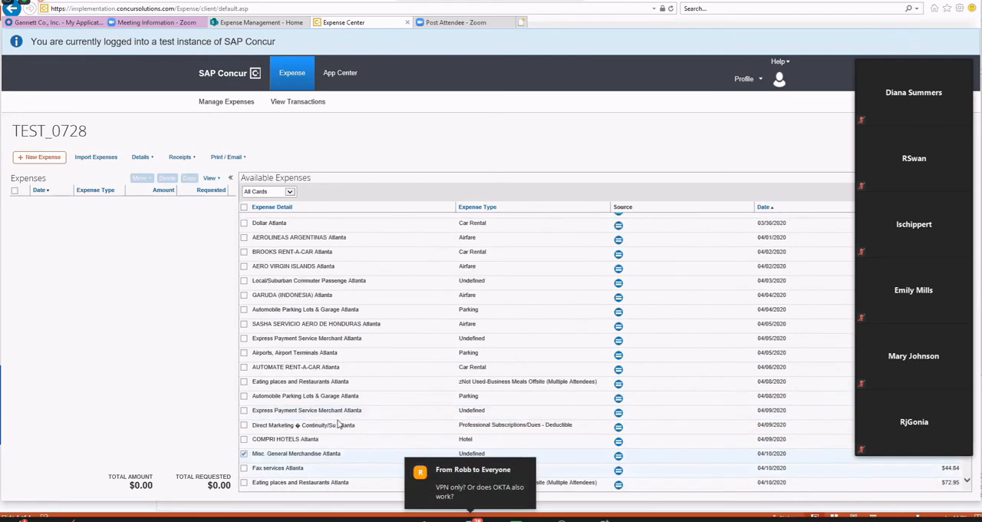
{"action": "scroll", "coordinate": [494, 322], "scroll_direction": "up", "scroll_amount": 1}
{"action": "scroll", "coordinate": [495, 322], "scroll_direction": "down", "scroll_amount": 1}
{"action": "scroll", "coordinate": [495, 322], "scroll_direction": "down", "scroll_amount": 1}
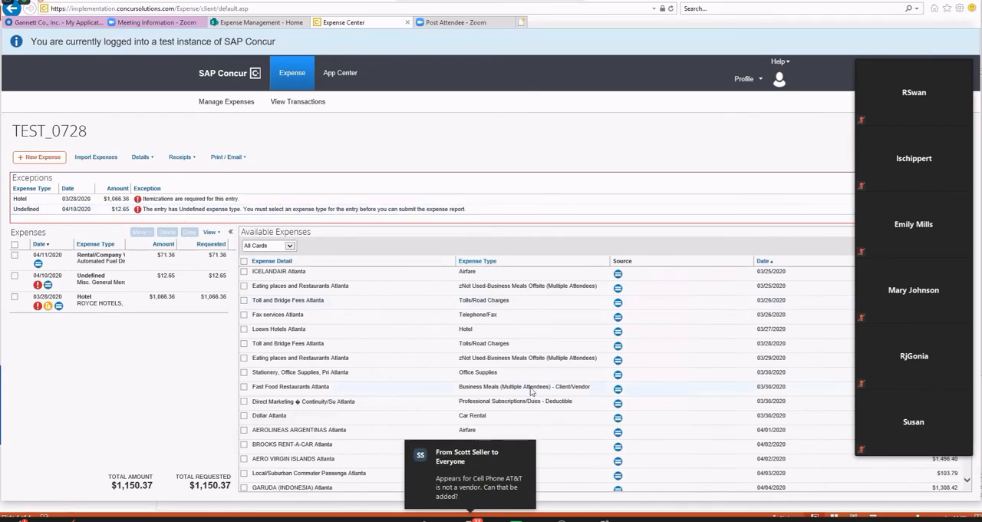
Open the report's Rental/Company Vehicle Fuel expense, review its details and save it.
{"action": "scroll", "coordinate": [530, 391], "scroll_direction": "down", "scroll_amount": 1}
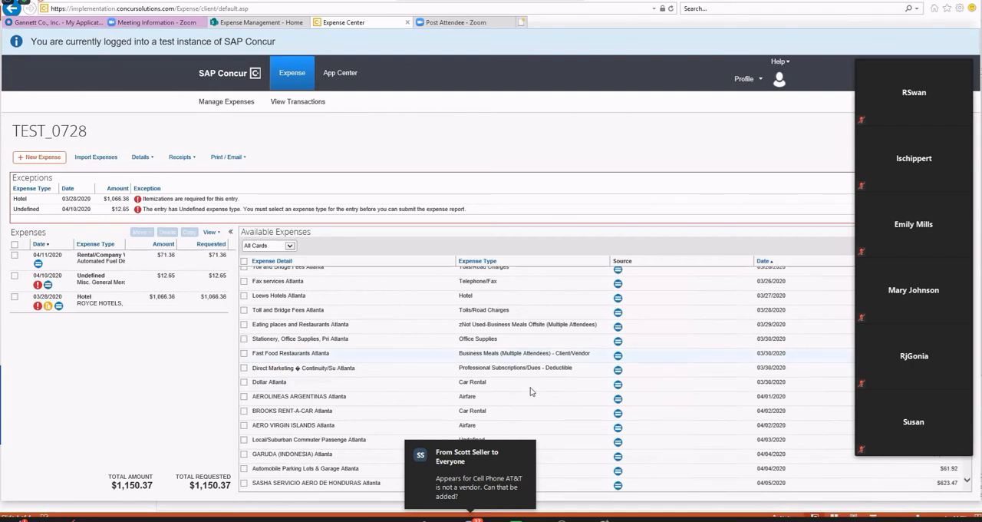
{"action": "scroll", "coordinate": [511, 376], "scroll_direction": "down", "scroll_amount": 3}
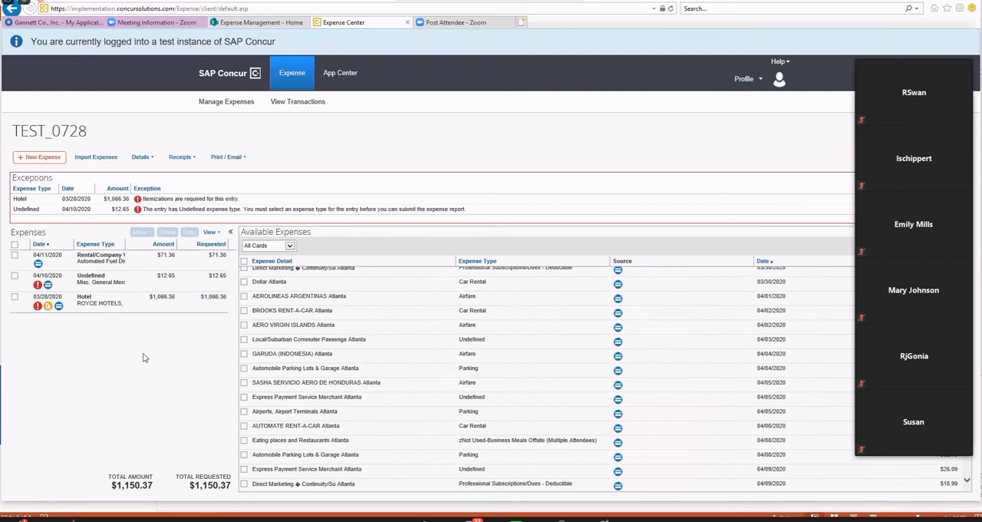
{"action": "left_click", "coordinate": [105, 262]}
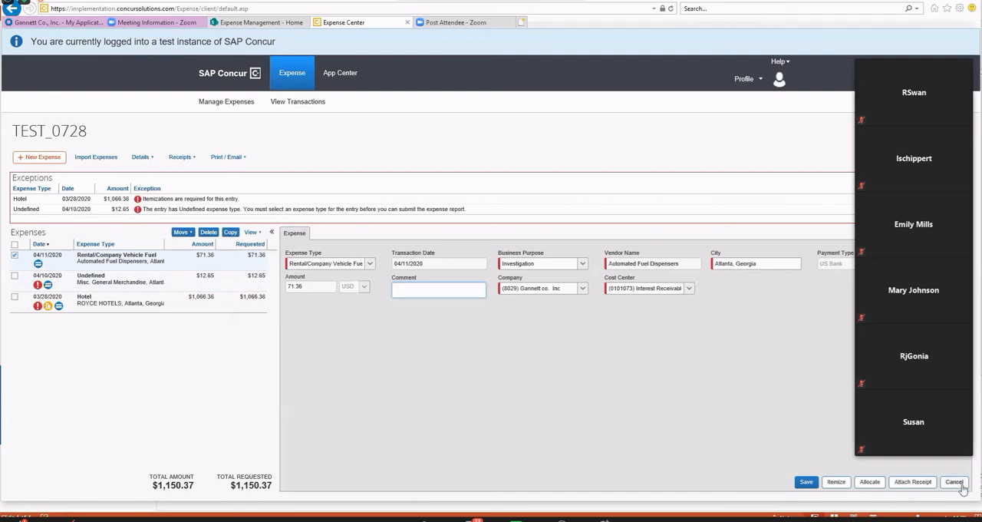
{"action": "left_click", "coordinate": [806, 482]}
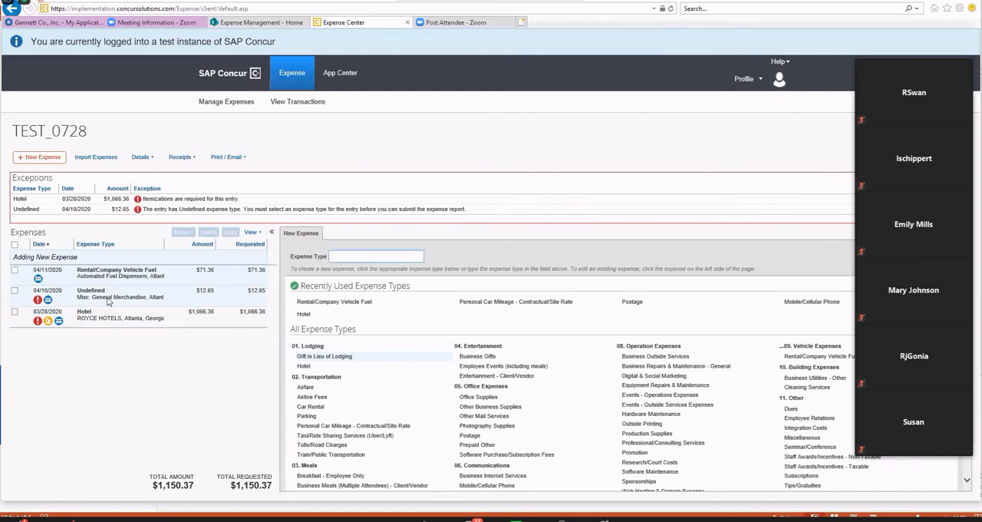
Set the expense type of the undefined Misc. General Merchandise expense to Other Business Supplies.
{"action": "left_click", "coordinate": [105, 299]}
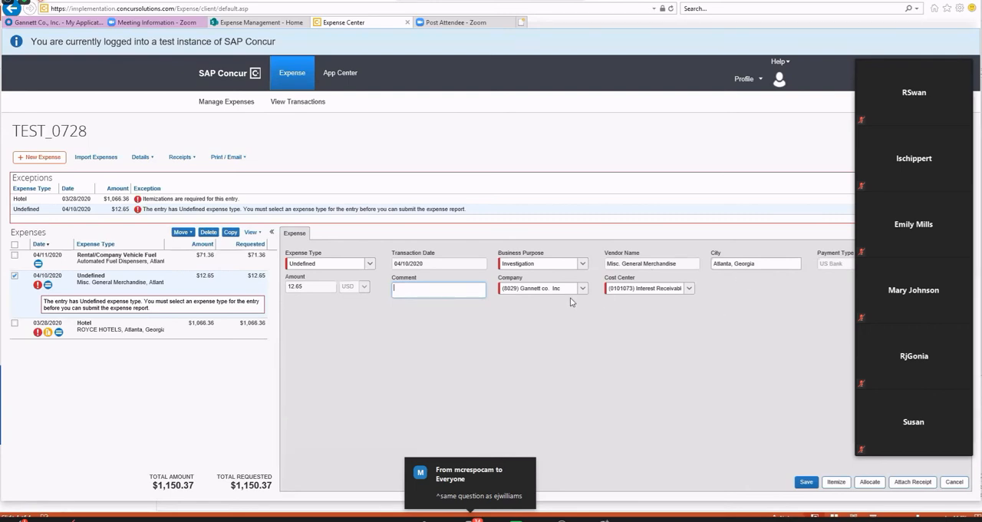
{"action": "left_click", "coordinate": [369, 264]}
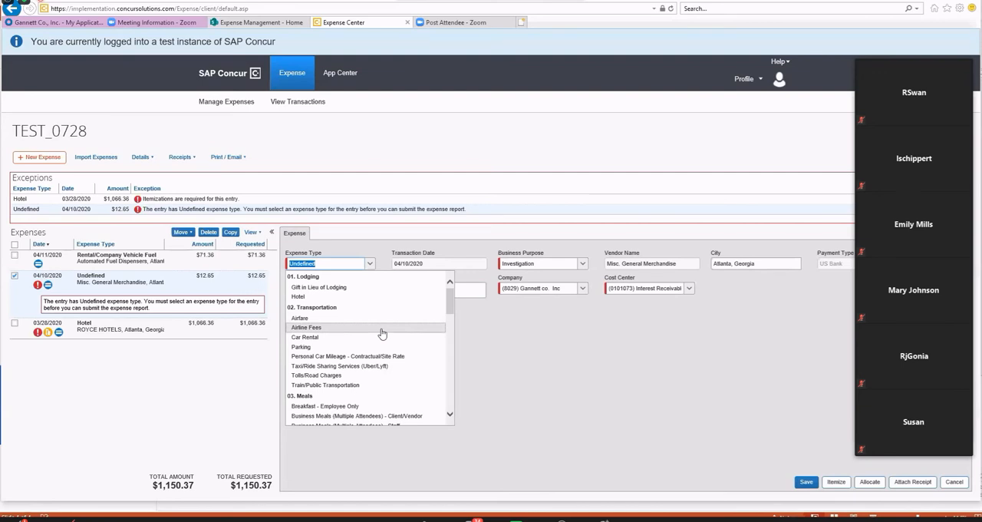
{"action": "scroll", "coordinate": [382, 334], "scroll_direction": "down", "scroll_amount": 5}
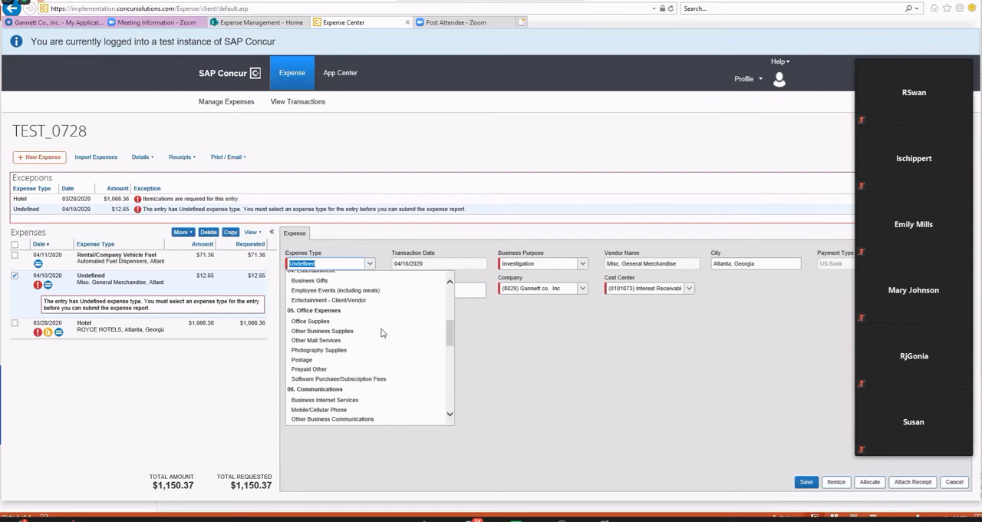
{"action": "left_click", "coordinate": [328, 333]}
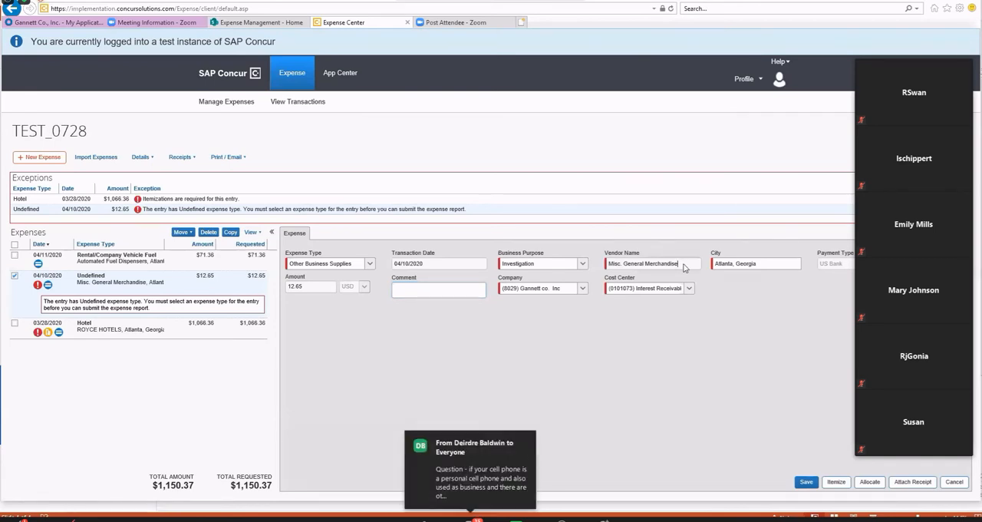
{"action": "left_click_drag", "start_coordinate": [684, 265], "coordinate": [582, 279]}
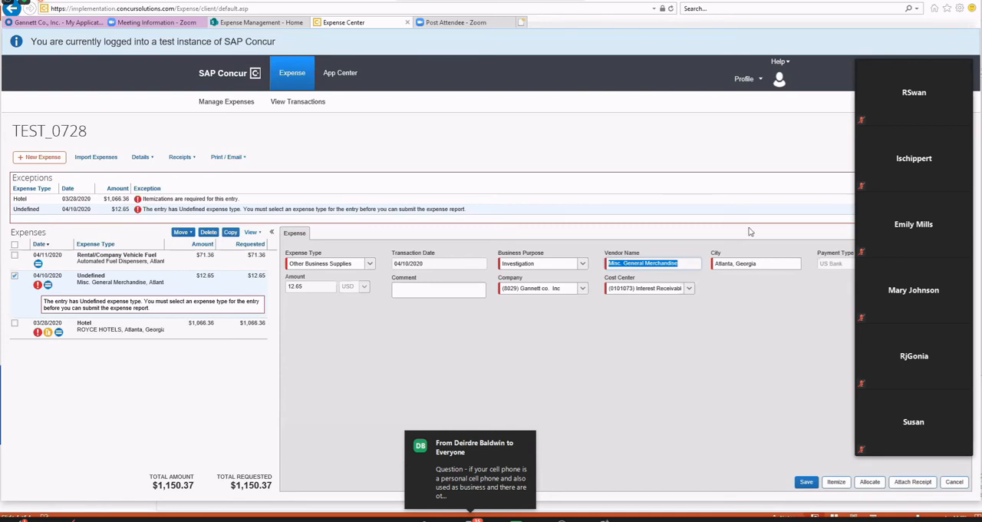
{"action": "left_click", "coordinate": [695, 264]}
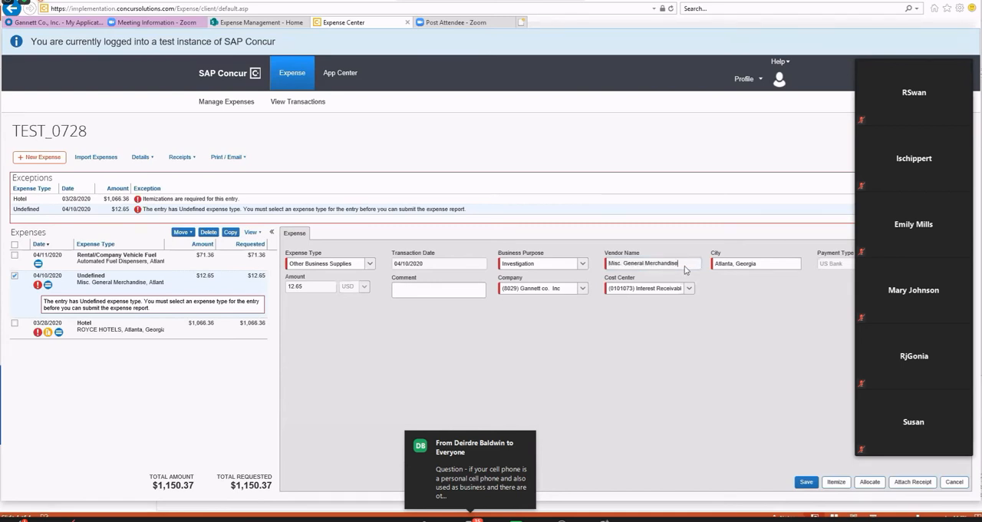
{"action": "left_click_drag", "start_coordinate": [684, 266], "coordinate": [589, 253]}
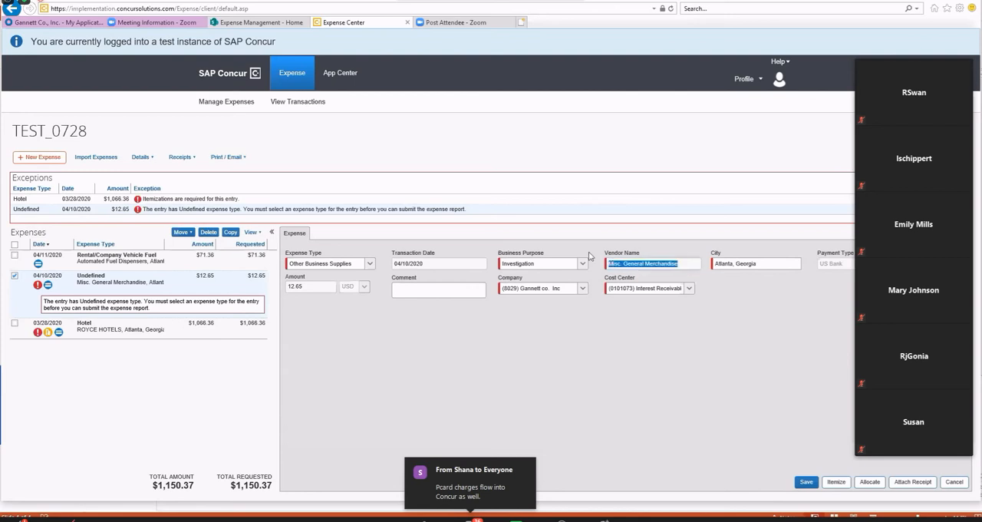
{"action": "left_click", "coordinate": [710, 332]}
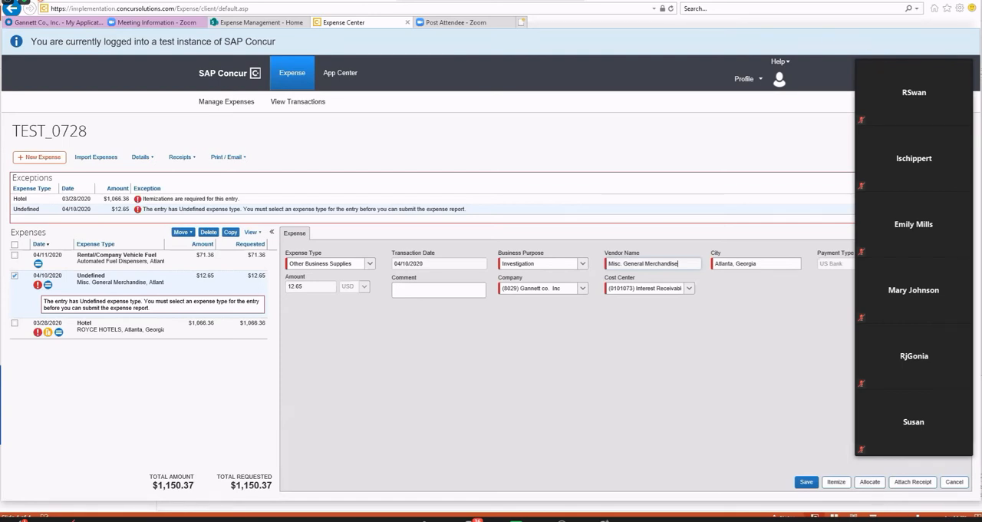
Add a second allocation line to the Other Business Supplies expense and allocate it by amount instead of percentage.
{"action": "left_click", "coordinate": [871, 481]}
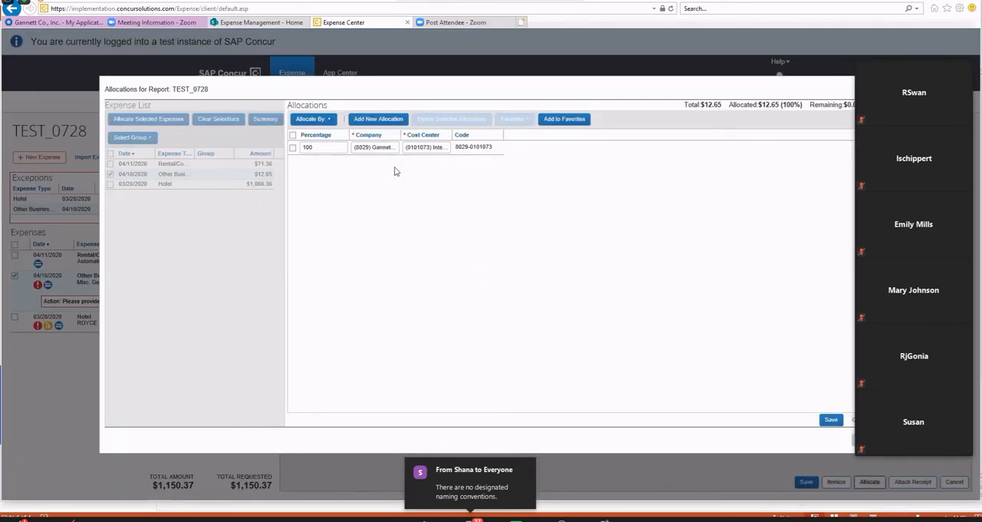
{"action": "left_click", "coordinate": [374, 121]}
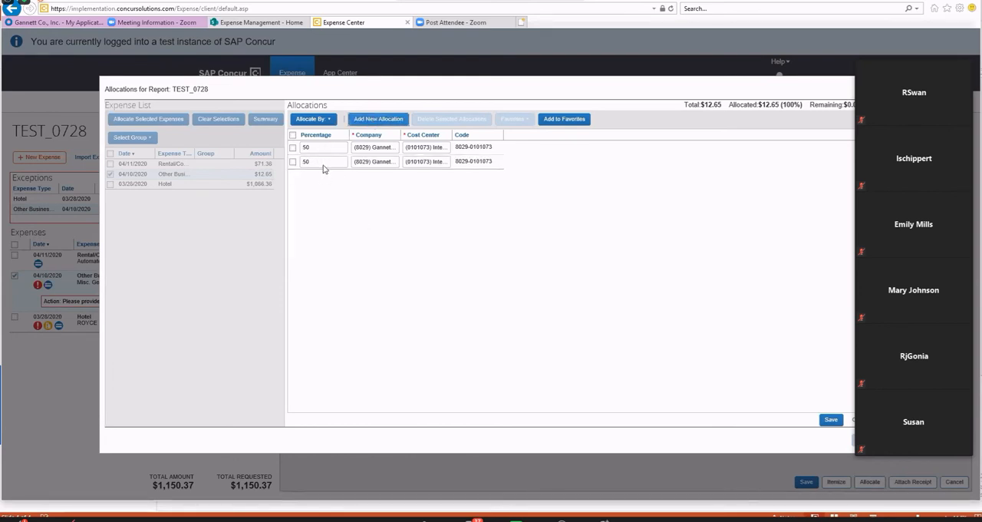
{"action": "left_click", "coordinate": [311, 147]}
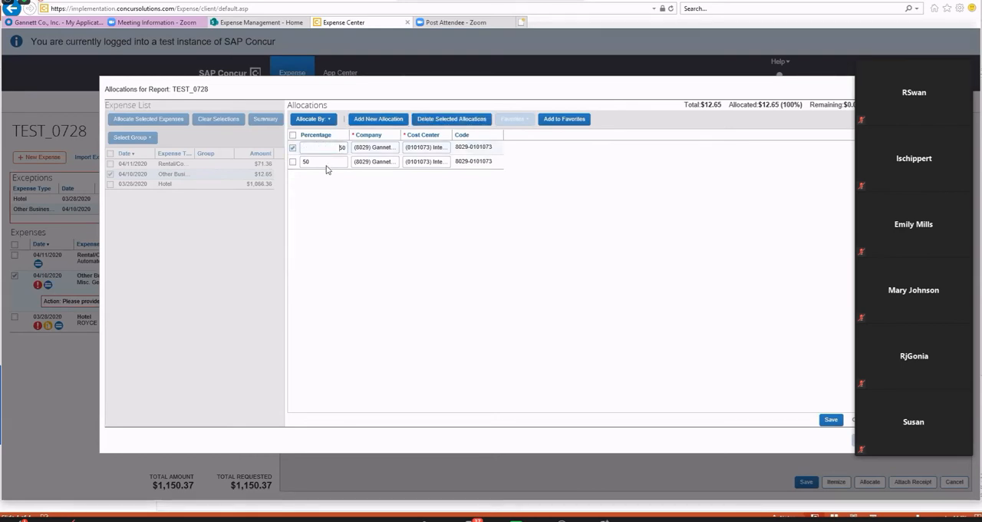
{"action": "left_click", "coordinate": [332, 190]}
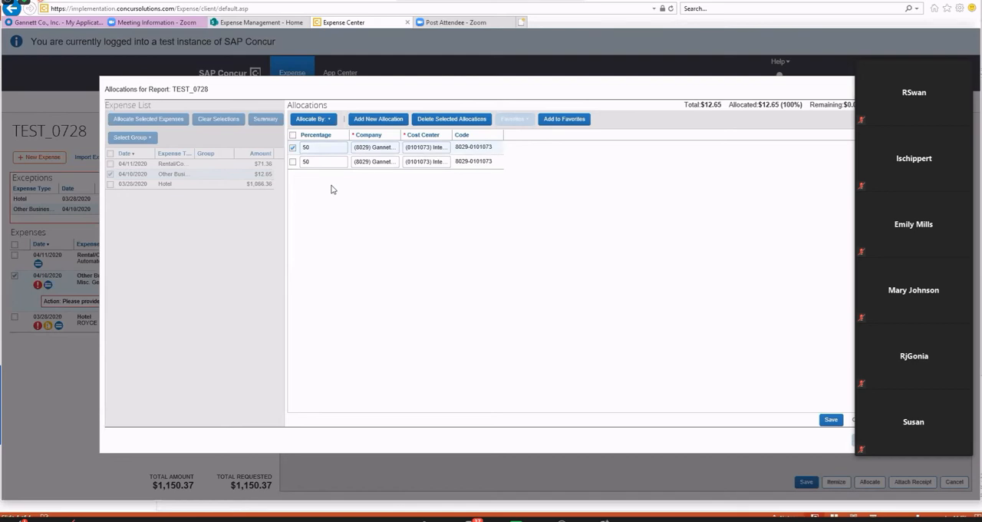
{"action": "left_click", "coordinate": [329, 120]}
{"action": "left_click", "coordinate": [328, 152]}
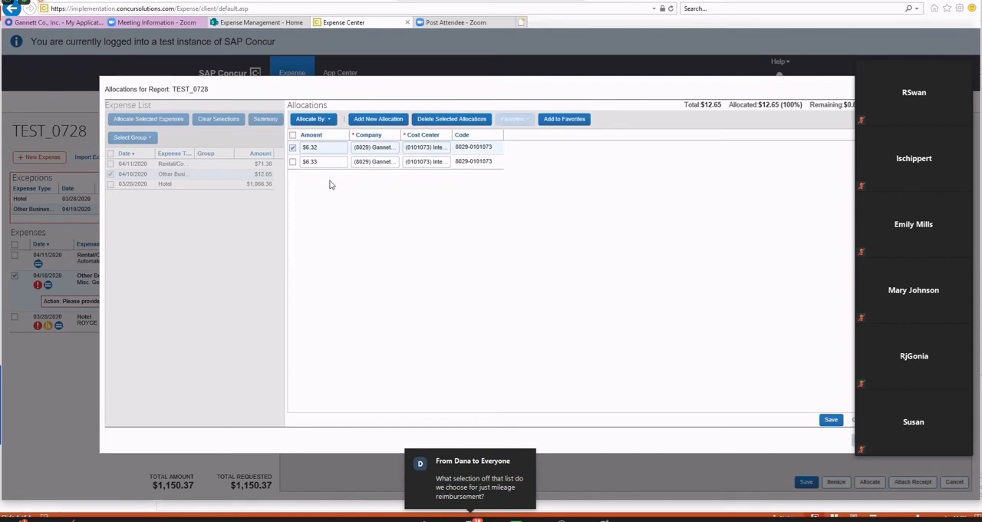
Check the company search by text and by code on the first allocation line, and leave the allocations without saving.
{"action": "left_click", "coordinate": [384, 147]}
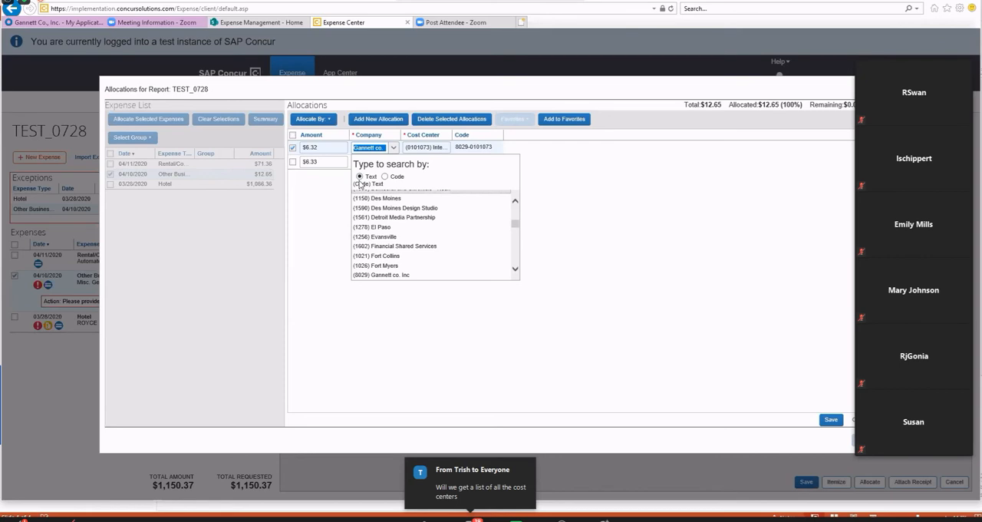
{"action": "left_click", "coordinate": [385, 176]}
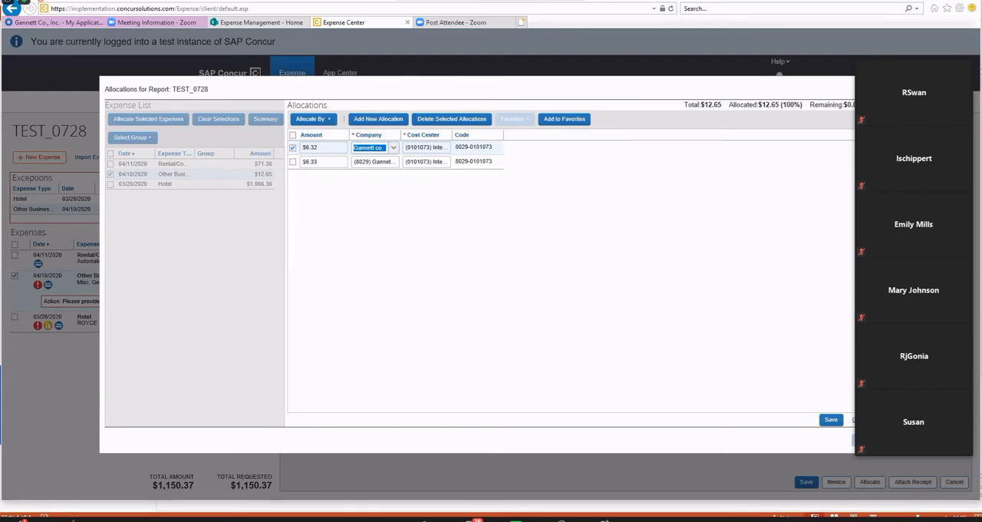
{"action": "left_click", "coordinate": [862, 420]}
{"action": "left_click", "coordinate": [864, 440]}
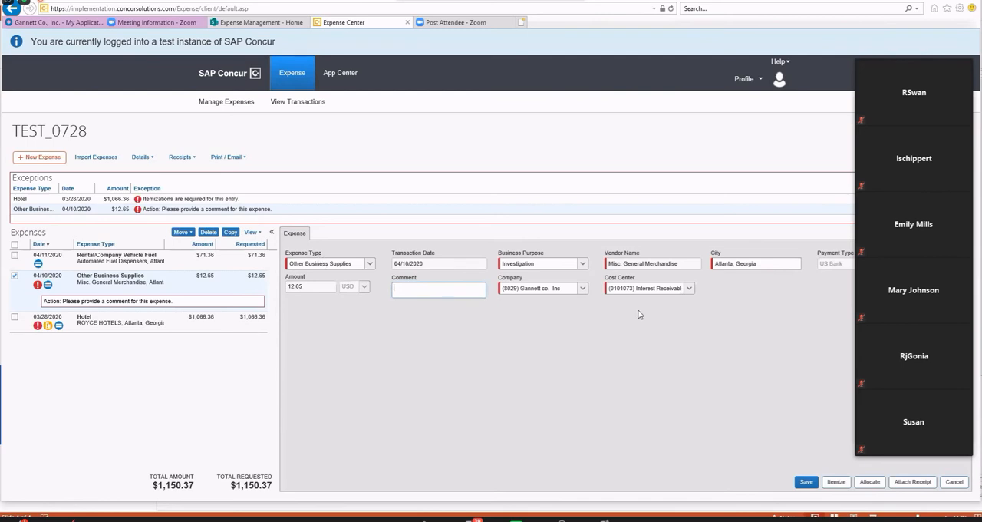
Add the comment "Paper" to the Other Business Supplies expense, save it and view its comment history.
{"action": "left_click", "coordinate": [804, 483]}
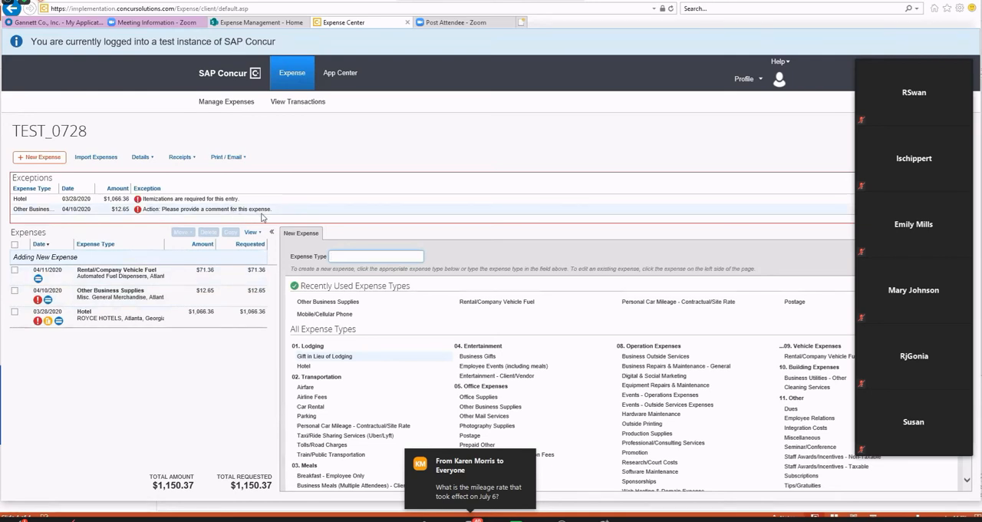
{"action": "left_click", "coordinate": [156, 301]}
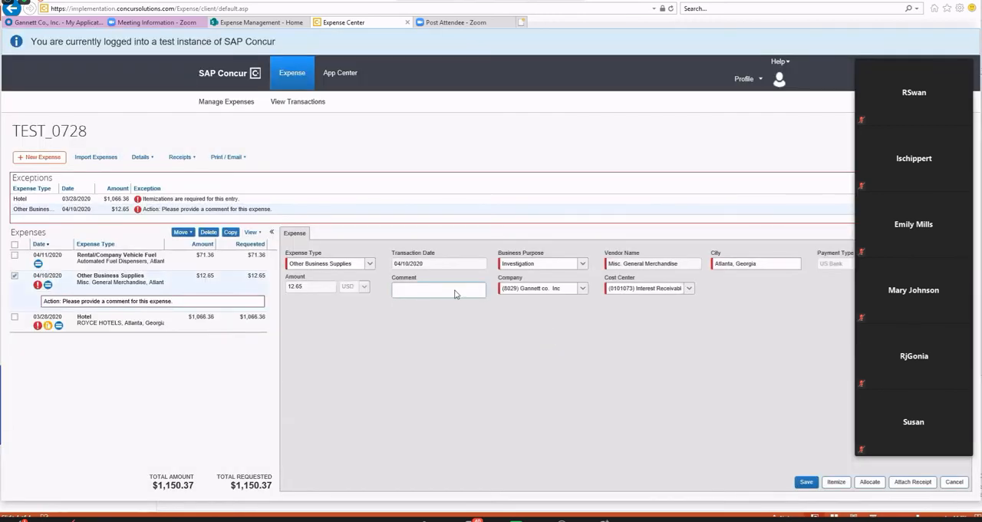
{"action": "left_click", "coordinate": [428, 290]}
{"action": "type", "text": "Paper"}
{"action": "left_click", "coordinate": [807, 484]}
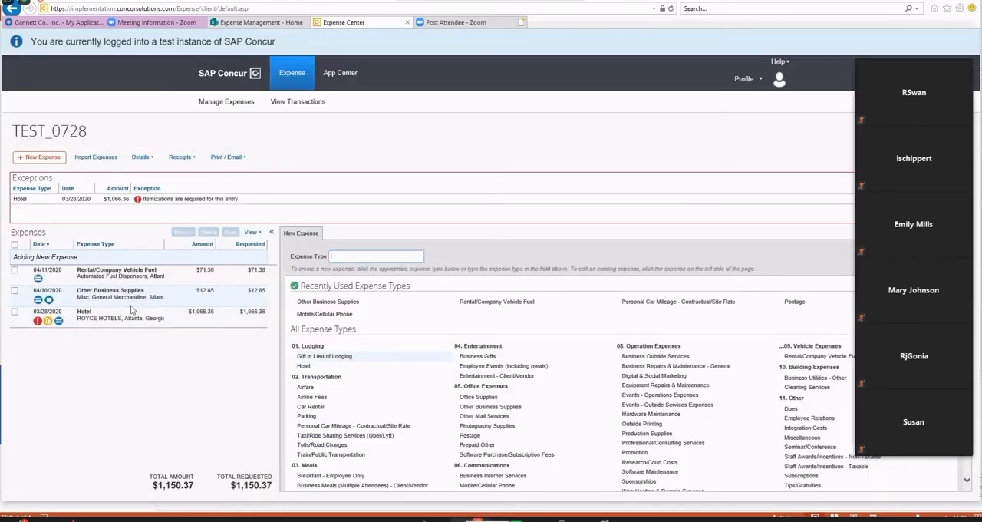
{"action": "left_click", "coordinate": [48, 300]}
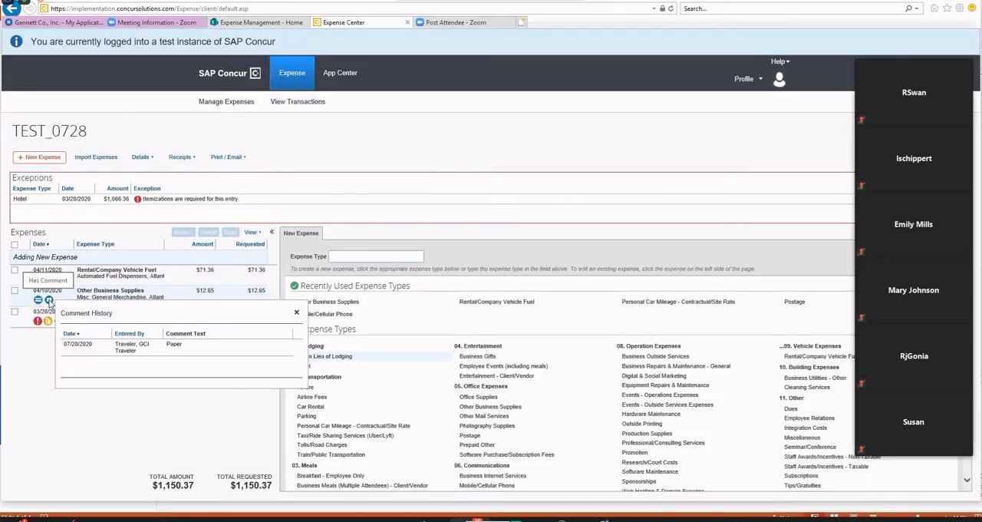
{"action": "left_click", "coordinate": [46, 412]}
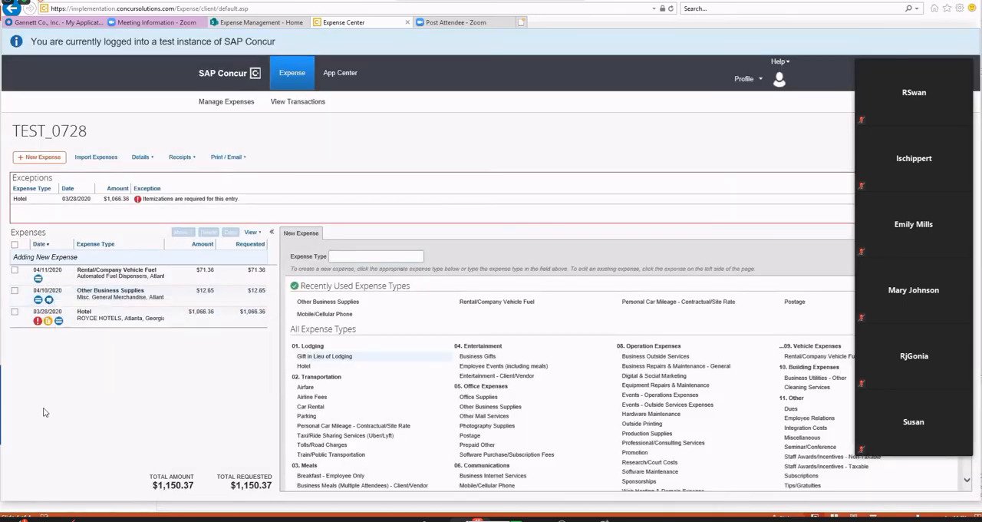
Open the report's ROYCE HOTELS hotel expense and browse the list of available vendors without choosing one.
{"action": "left_click", "coordinate": [117, 318]}
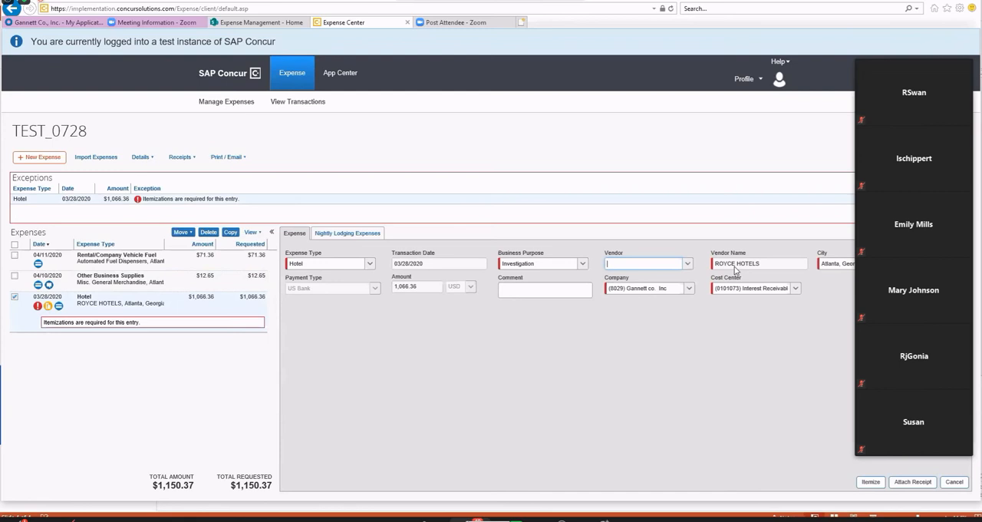
{"action": "left_click", "coordinate": [687, 265]}
{"action": "scroll", "coordinate": [671, 356], "scroll_direction": "down", "scroll_amount": 10}
{"action": "scroll", "coordinate": [670, 356], "scroll_direction": "up", "scroll_amount": 10}
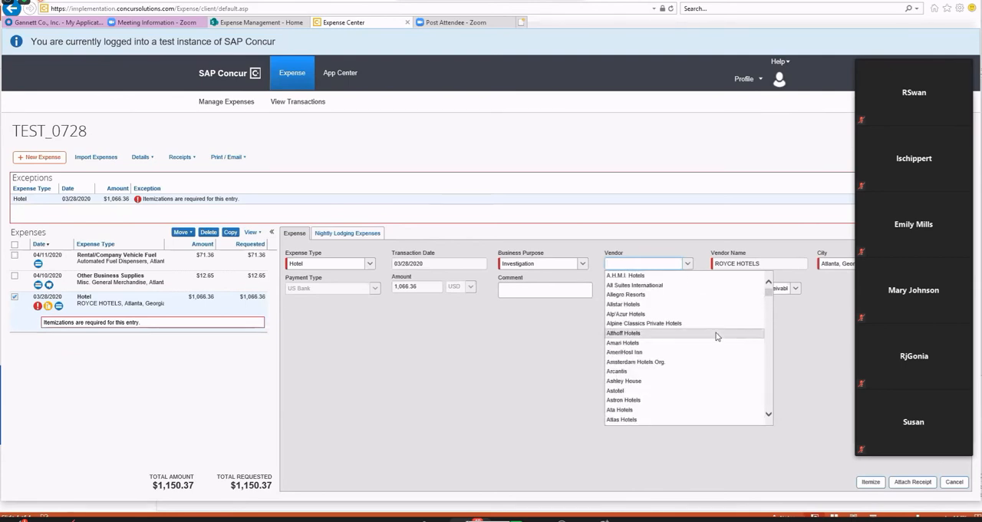
{"action": "left_click", "coordinate": [613, 267]}
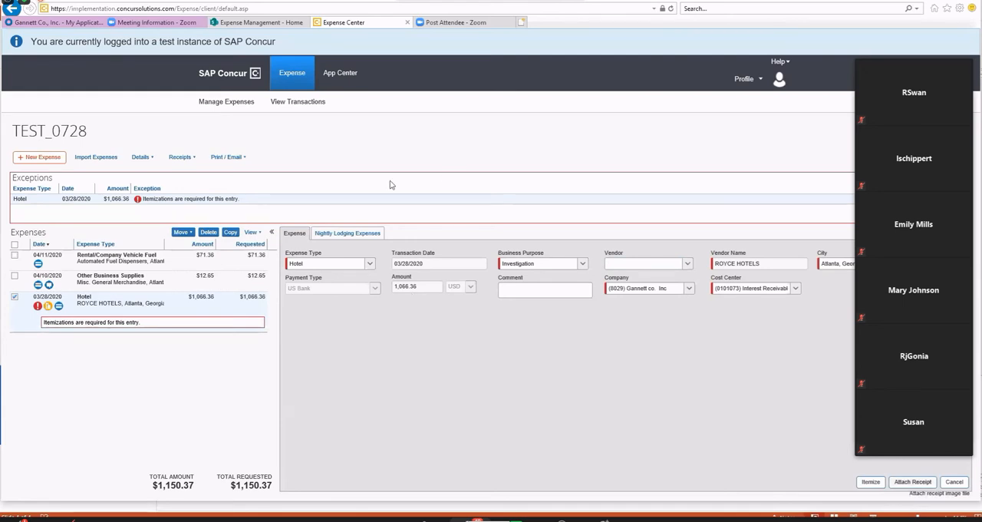
Open the hotel expense's nightly lodging details and set check-in to 06/08/2020 and check-out to 06/12/2020.
{"action": "left_click", "coordinate": [351, 237]}
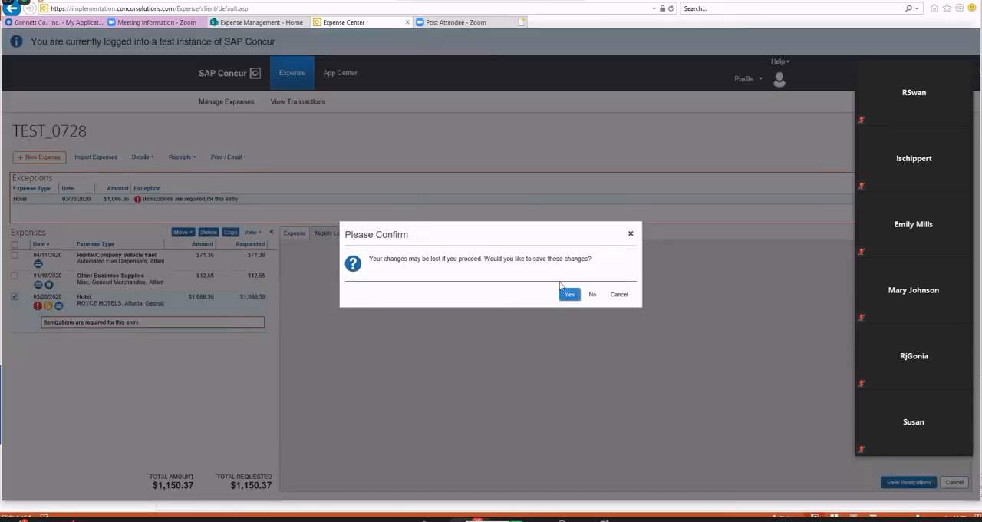
{"action": "left_click", "coordinate": [570, 295]}
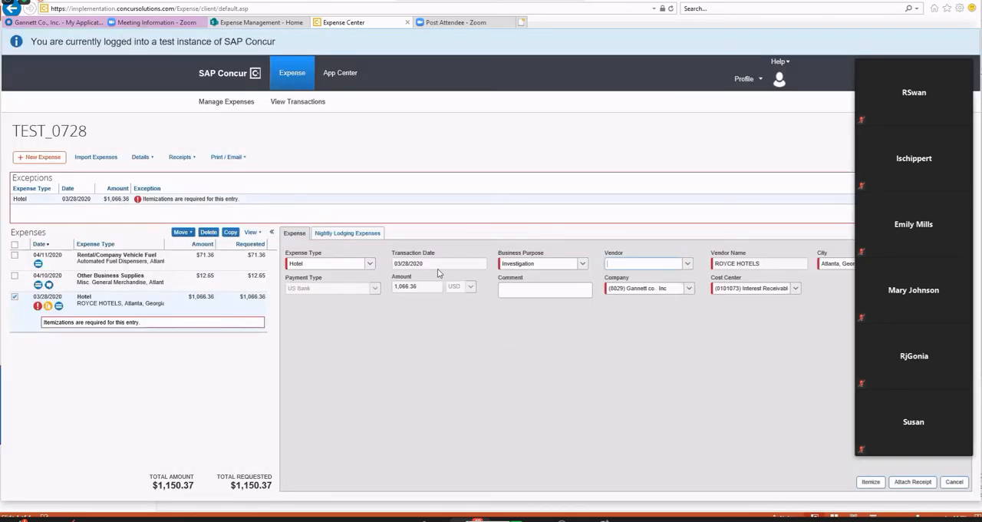
{"action": "left_click", "coordinate": [367, 234]}
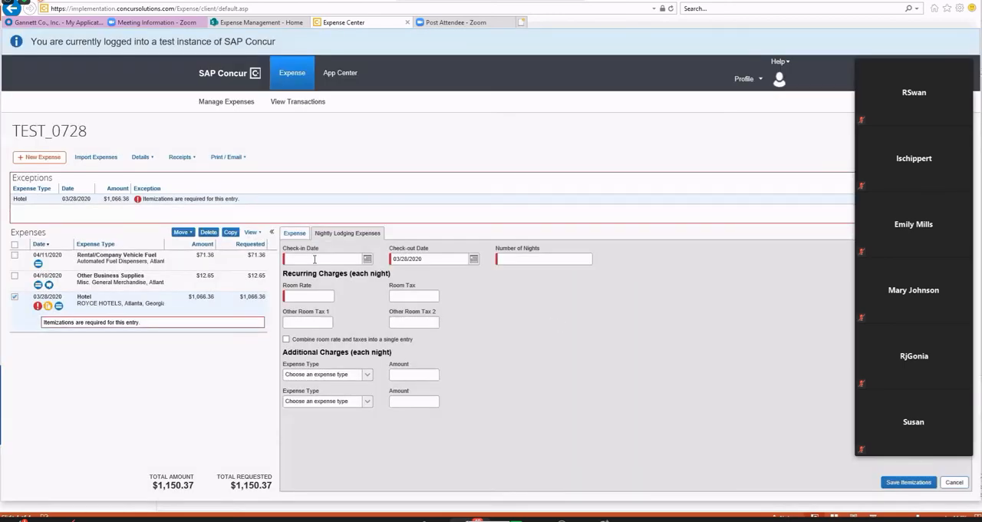
{"action": "left_click", "coordinate": [367, 259]}
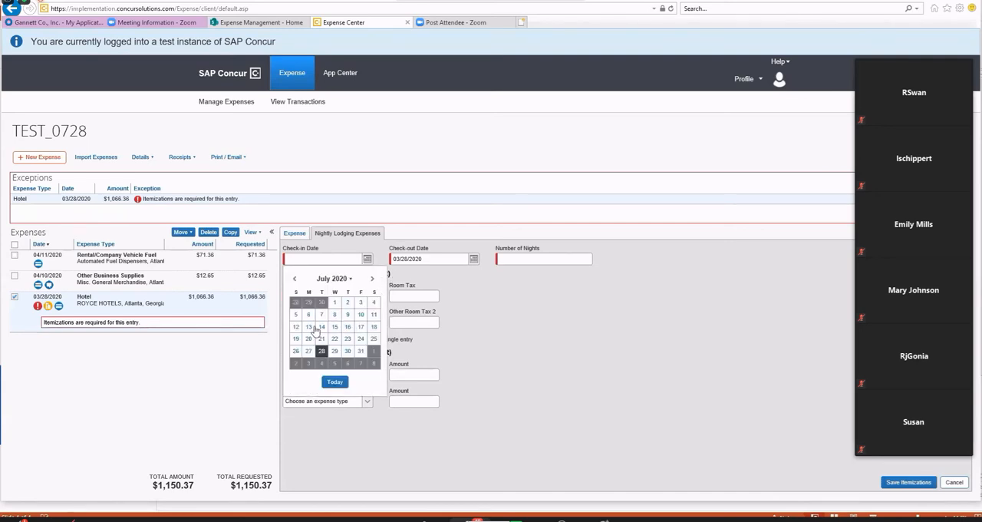
{"action": "left_click", "coordinate": [294, 279]}
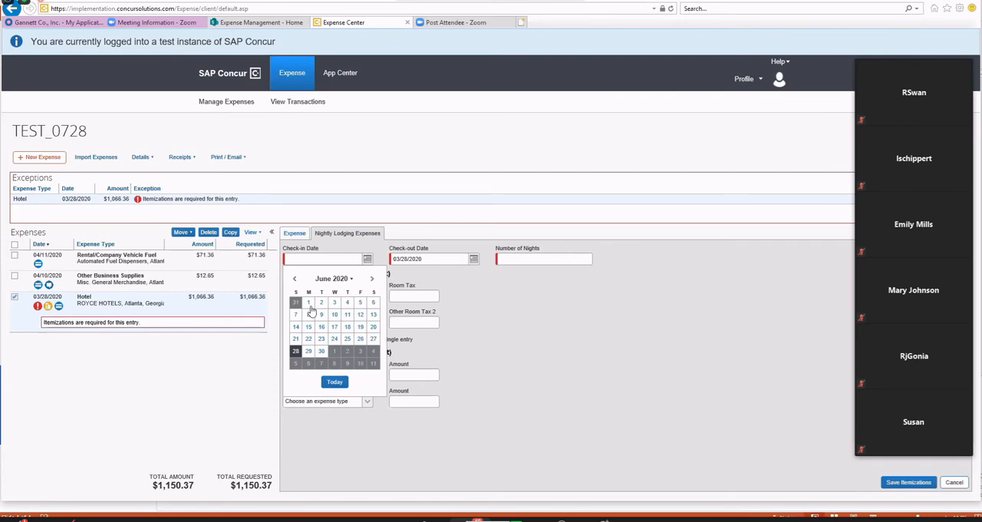
{"action": "left_click", "coordinate": [310, 315]}
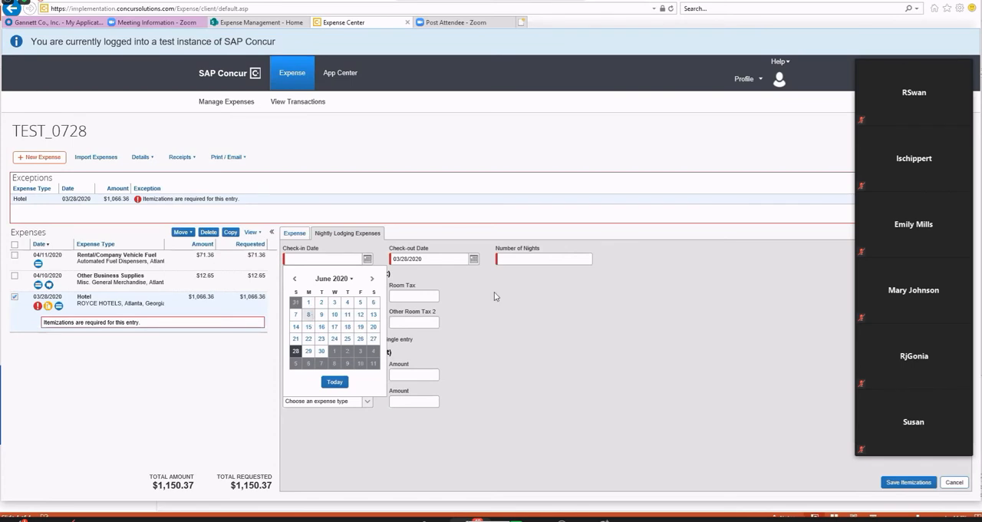
{"action": "left_click", "coordinate": [474, 259]}
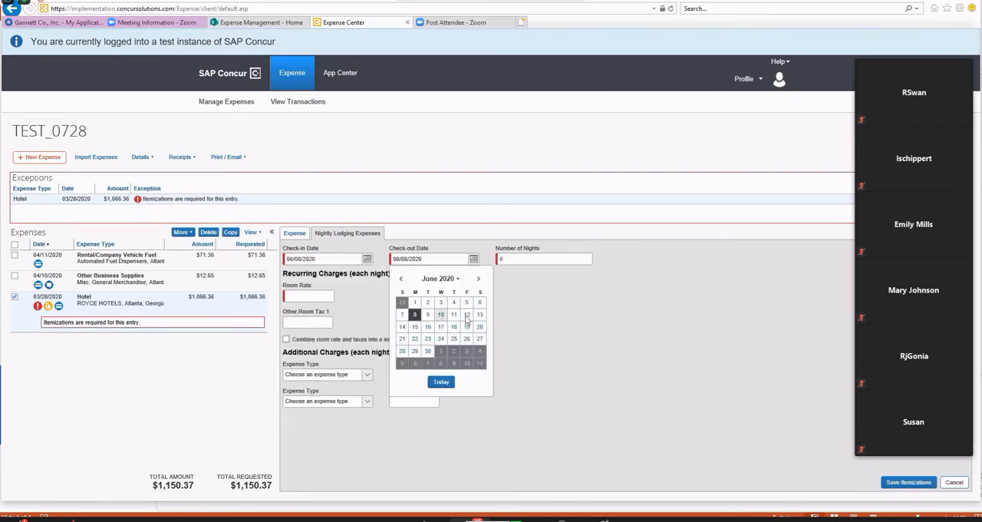
{"action": "left_click", "coordinate": [467, 315]}
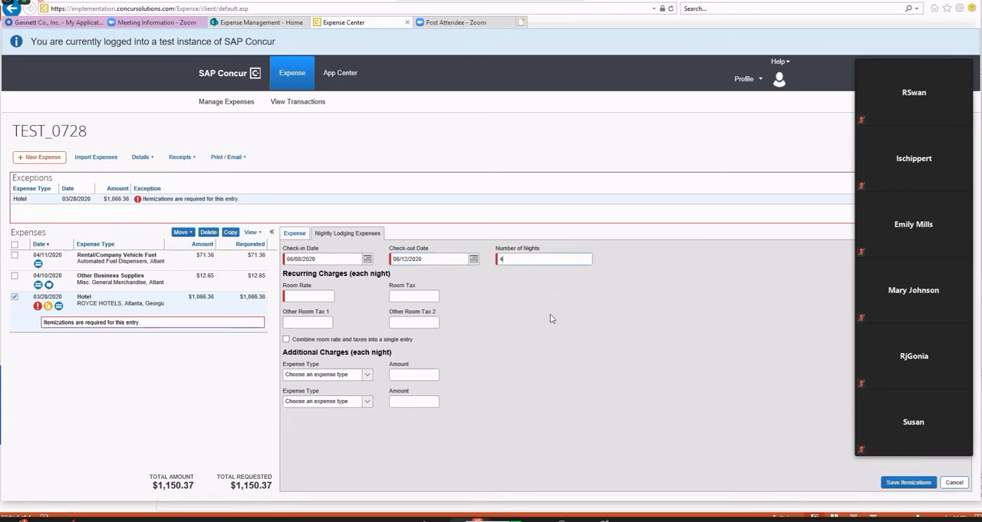
Set the recurring nightly charges to a room rate of 225.00 and a room tax of 16.59.
{"action": "left_click", "coordinate": [311, 296]}
{"action": "double_click", "coordinate": [312, 298]}
{"action": "type", "text": "225.00"}
{"action": "key", "text": "Tab"}
{"action": "type", "text": "16"}
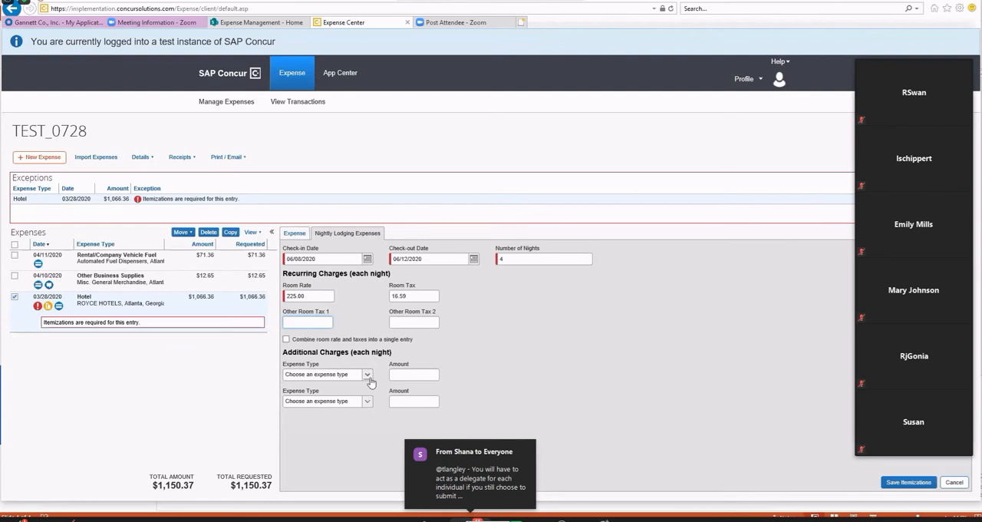
Browse the expense types for additional nightly charges without choosing one, and save the hotel itemizations.
{"action": "left_click", "coordinate": [368, 376]}
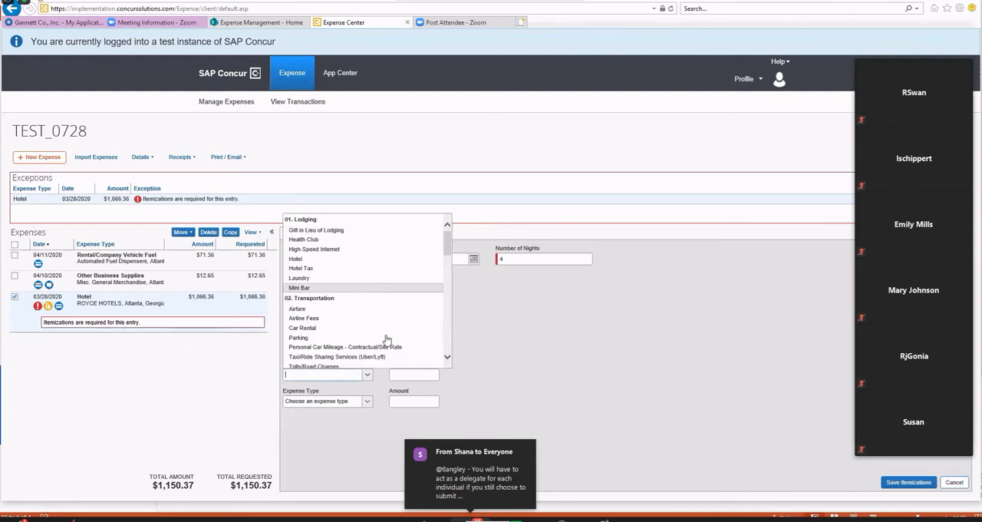
{"action": "scroll", "coordinate": [384, 337], "scroll_direction": "down", "scroll_amount": 1}
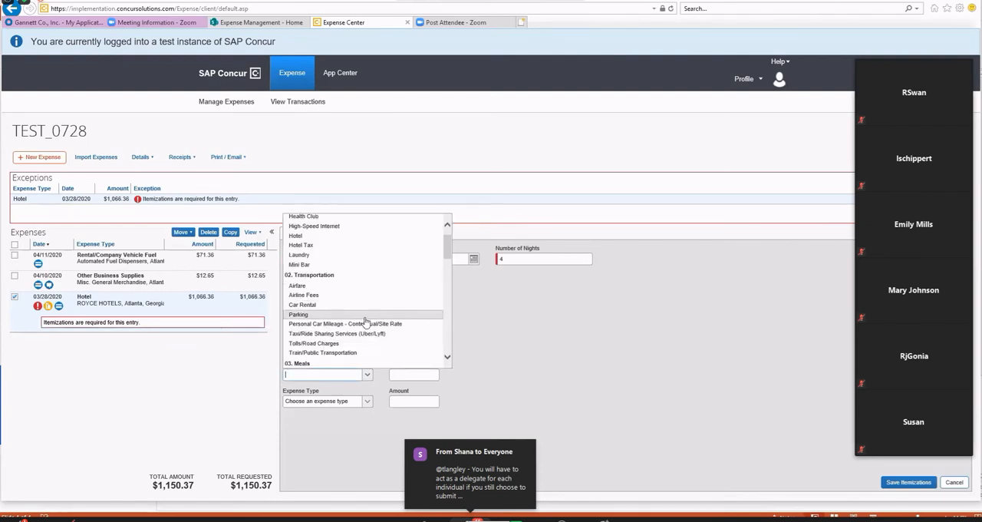
{"action": "scroll", "coordinate": [363, 324], "scroll_direction": "down", "scroll_amount": 2}
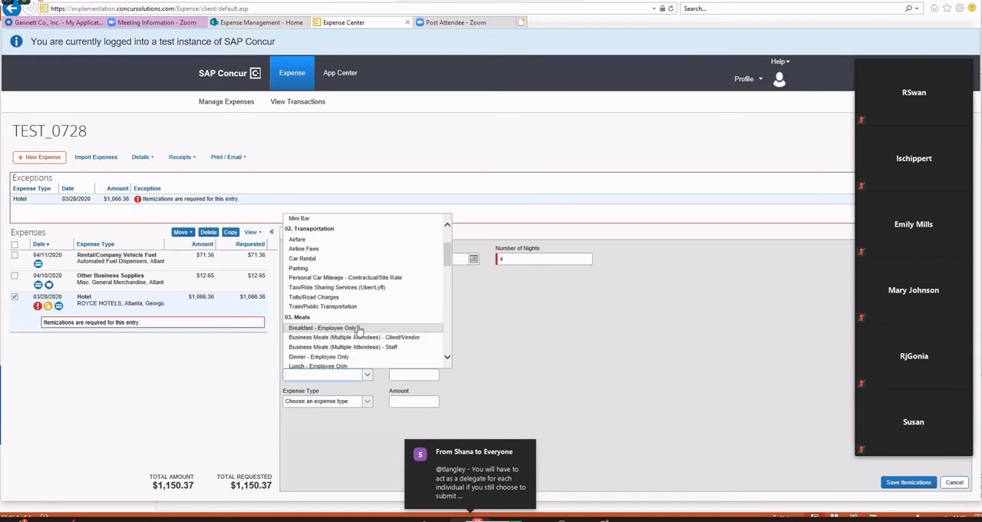
{"action": "left_click", "coordinate": [605, 336]}
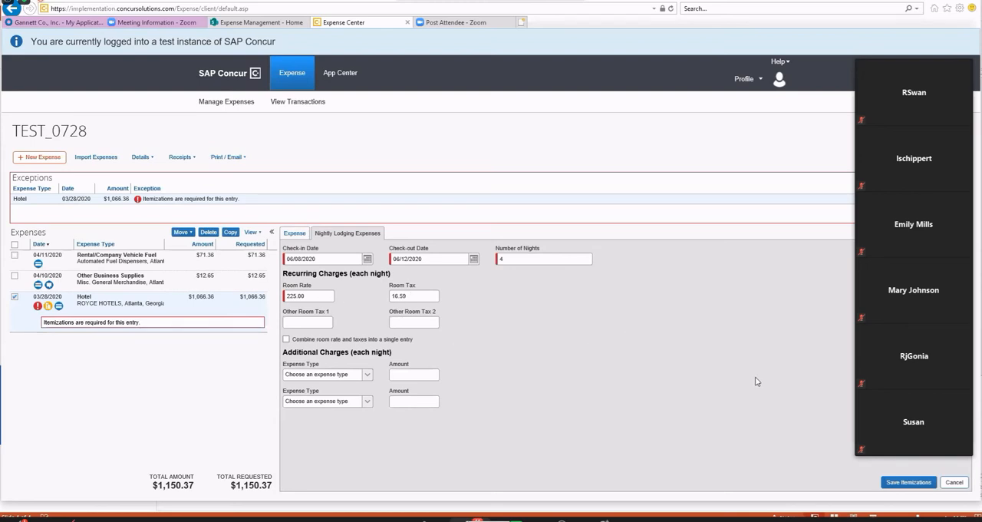
{"action": "left_click", "coordinate": [905, 482]}
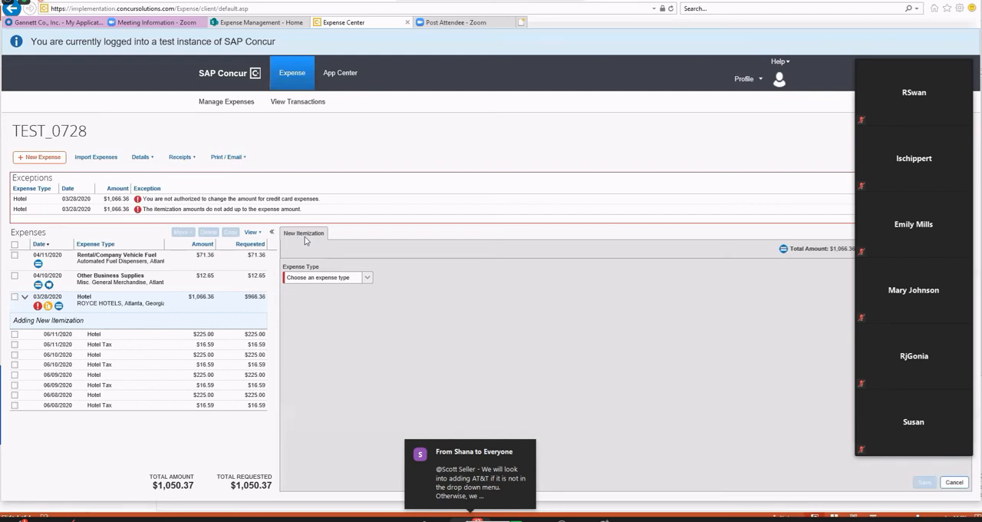
Add a Laundry itemization of 50.00 to the hotel expense and save it.
{"action": "left_click", "coordinate": [364, 280]}
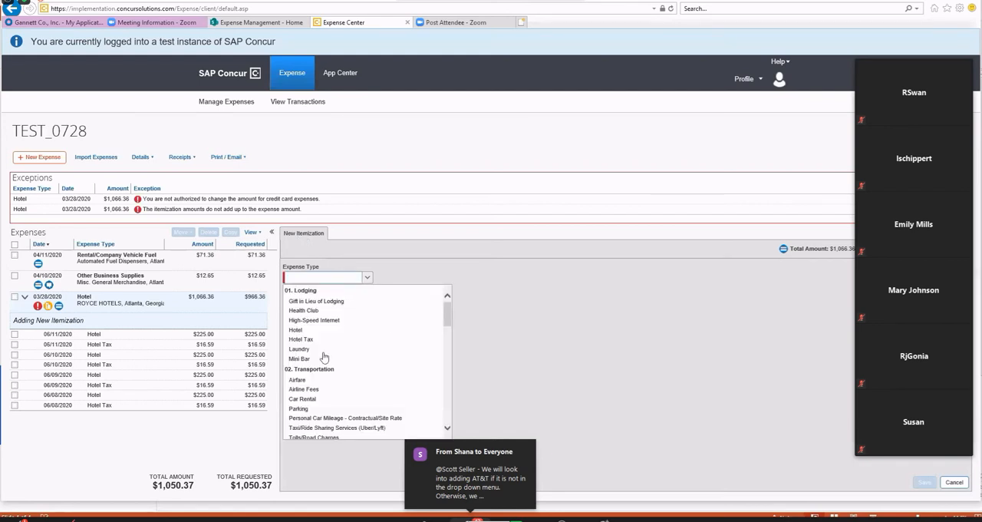
{"action": "left_click", "coordinate": [322, 350]}
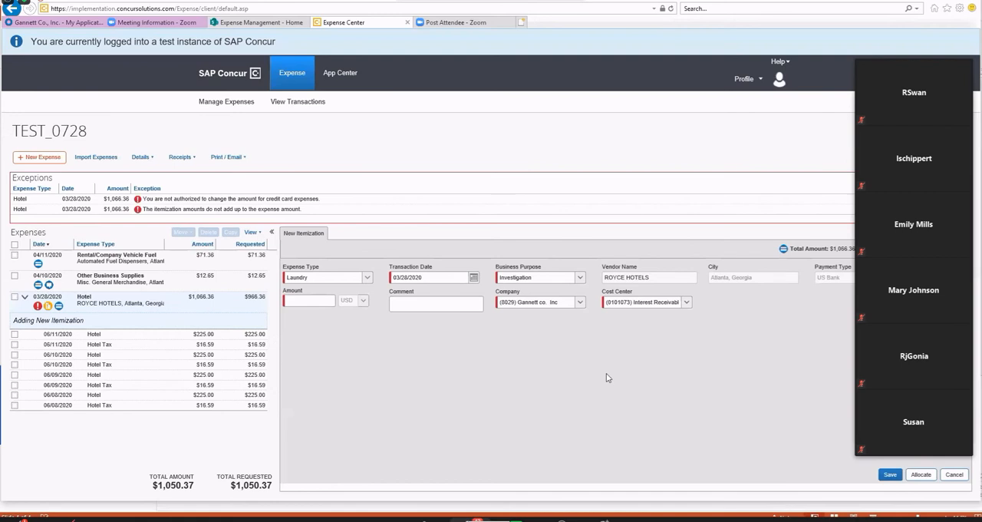
{"action": "type", "text": "50.00"}
{"action": "left_click", "coordinate": [890, 475]}
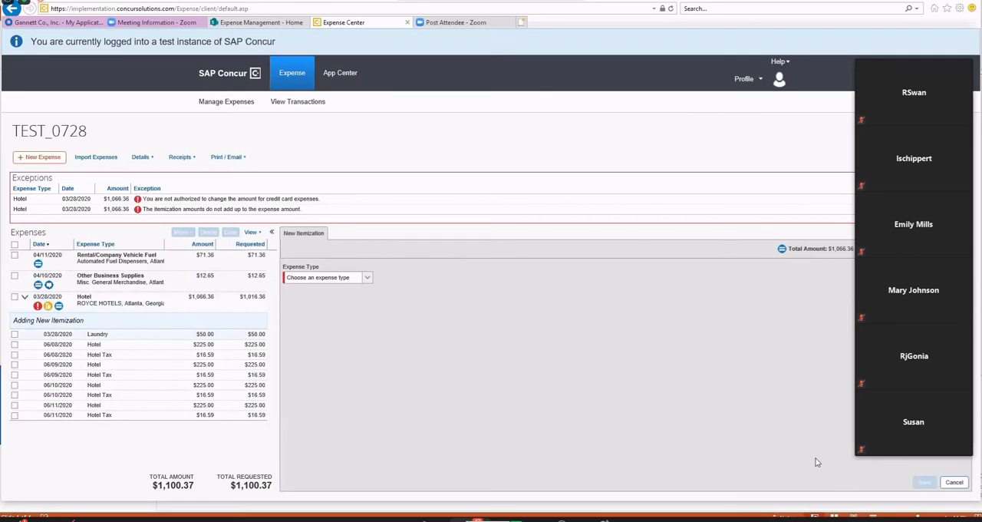
Add a Dinner - Employee Only itemization of 50.00 to the hotel expense and save it.
{"action": "left_click", "coordinate": [368, 278]}
{"action": "scroll", "coordinate": [361, 396], "scroll_direction": "down", "scroll_amount": 5}
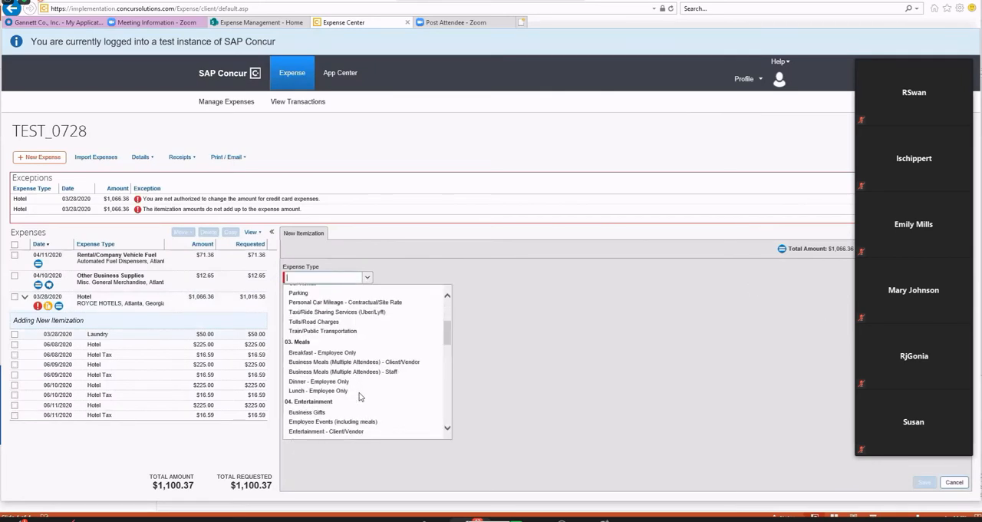
{"action": "left_click", "coordinate": [343, 382]}
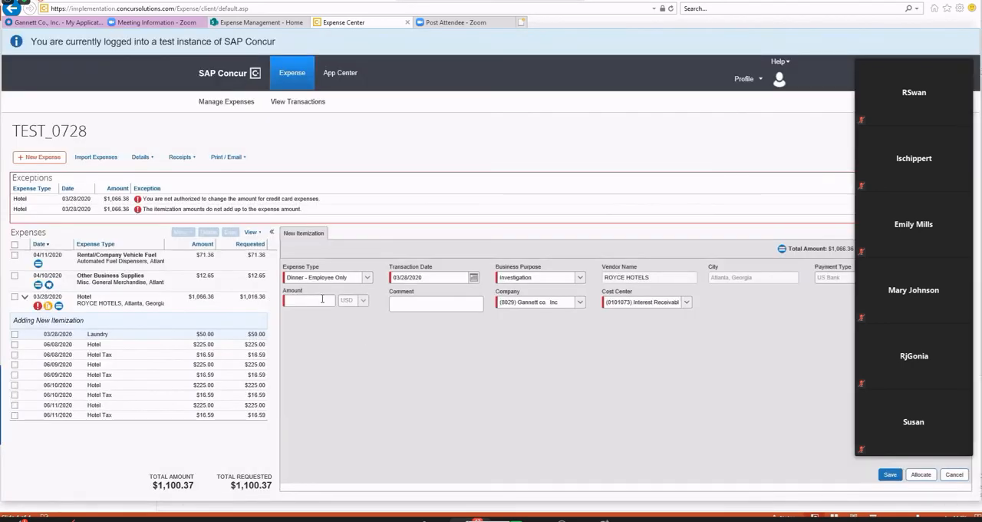
{"action": "left_click", "coordinate": [323, 299]}
{"action": "type", "text": "50.00"}
{"action": "left_click", "coordinate": [891, 478]}
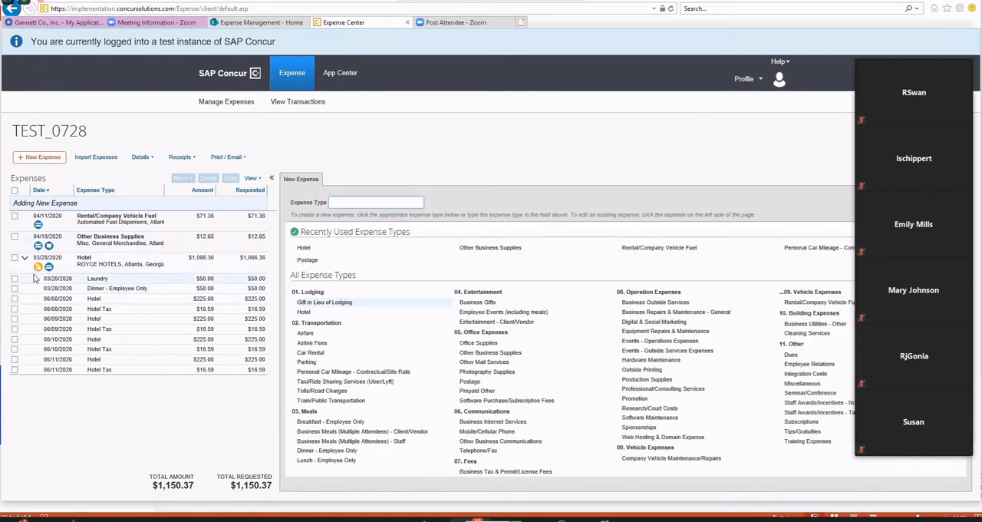
Attach the Hotel-invoice file from the Desktop as the receipt for the ROYCE HOTELS expense.
{"action": "mouse_move", "coordinate": [39, 272]}
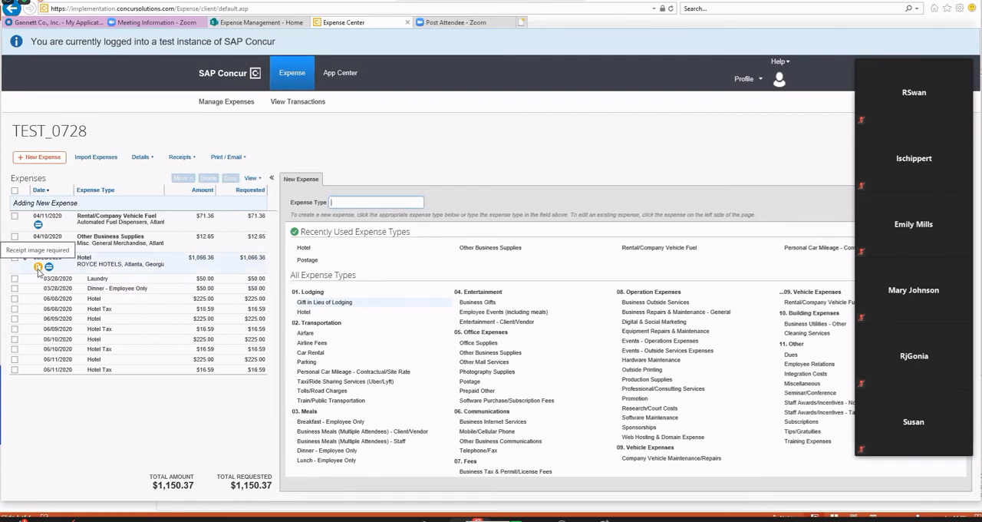
{"action": "left_click", "coordinate": [160, 265]}
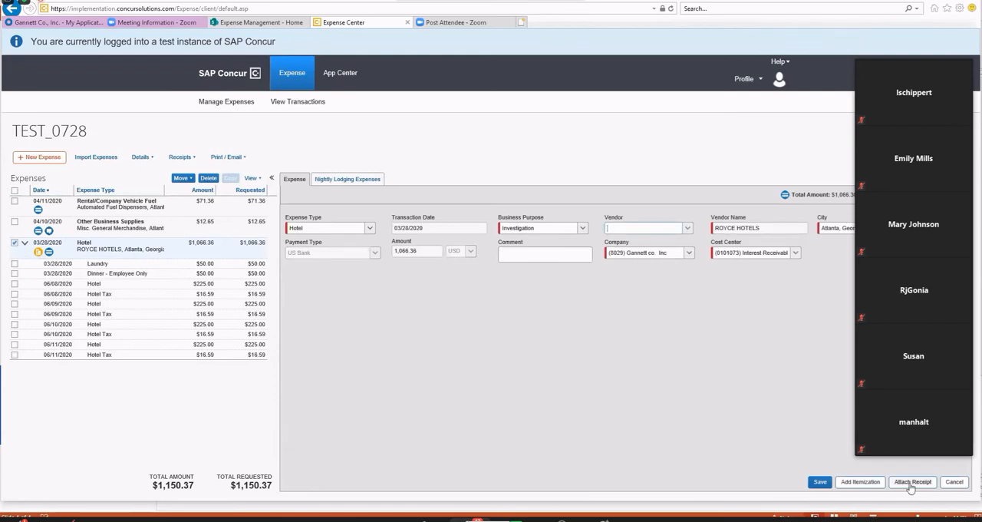
{"action": "left_click", "coordinate": [911, 483]}
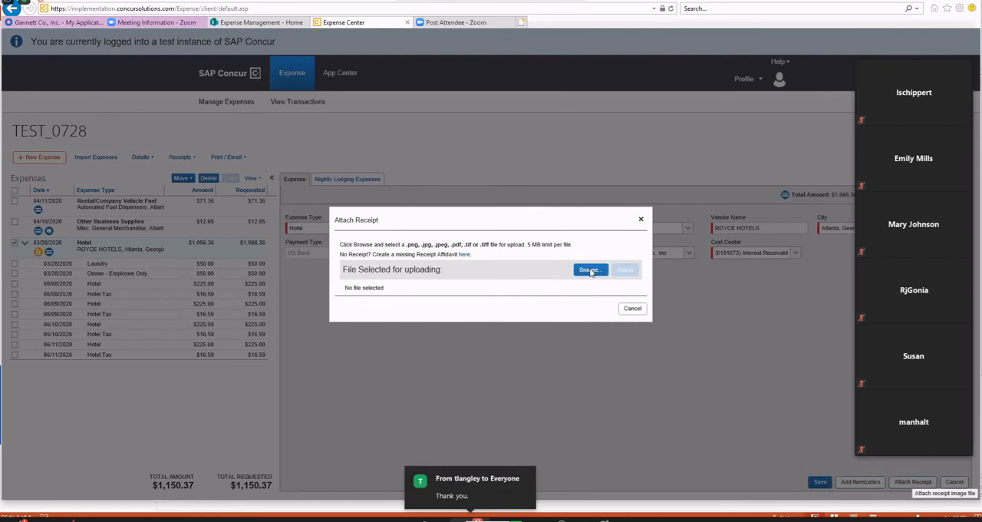
{"action": "left_click", "coordinate": [592, 186]}
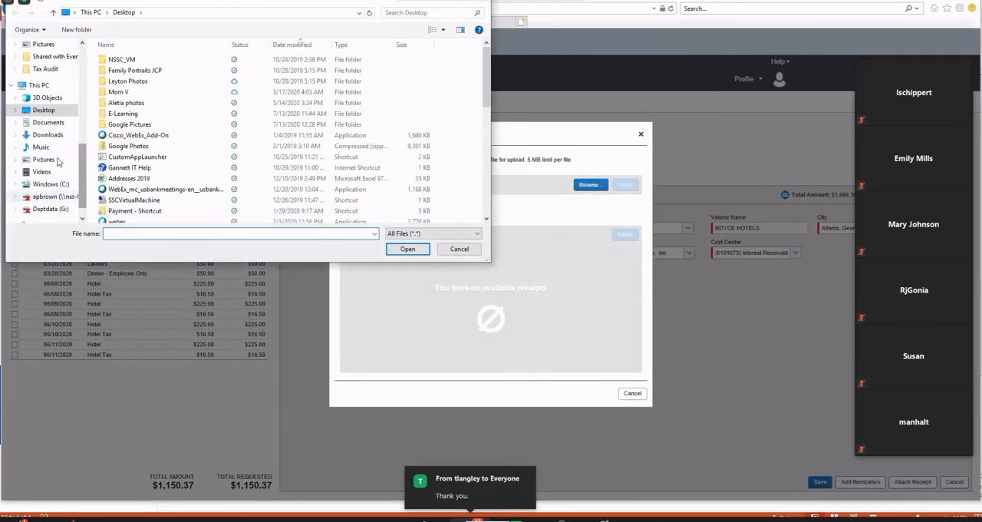
{"action": "scroll", "coordinate": [445, 142], "scroll_direction": "down", "scroll_amount": 6}
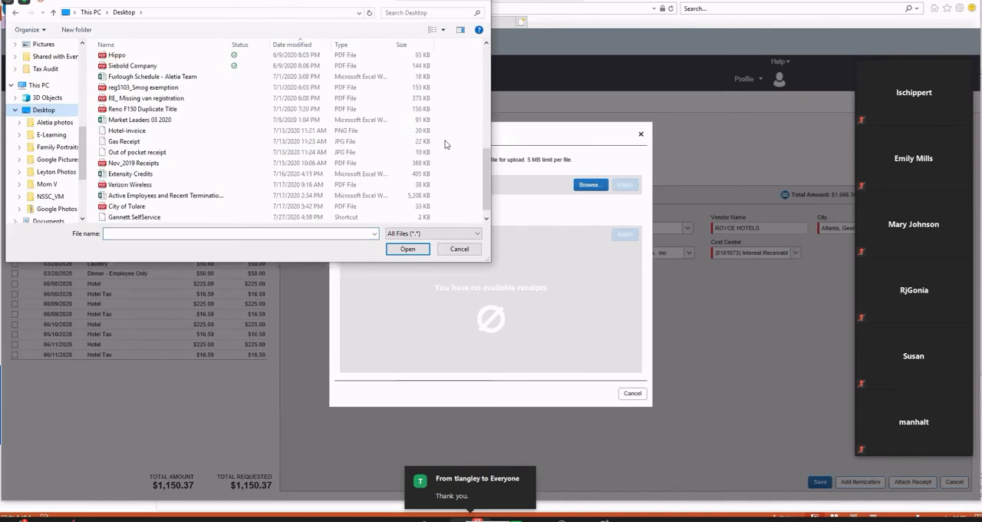
{"action": "left_click", "coordinate": [127, 119]}
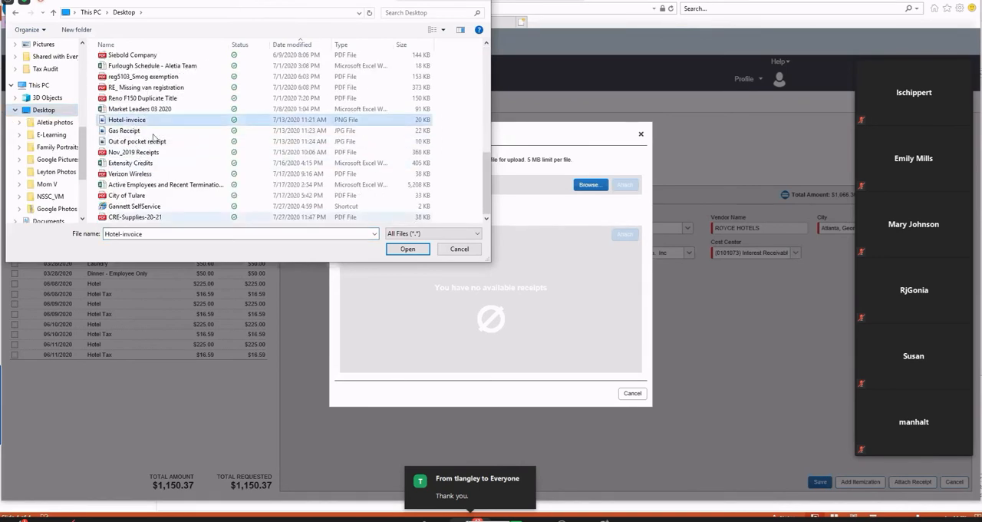
{"action": "left_click", "coordinate": [408, 248]}
{"action": "left_click", "coordinate": [625, 184]}
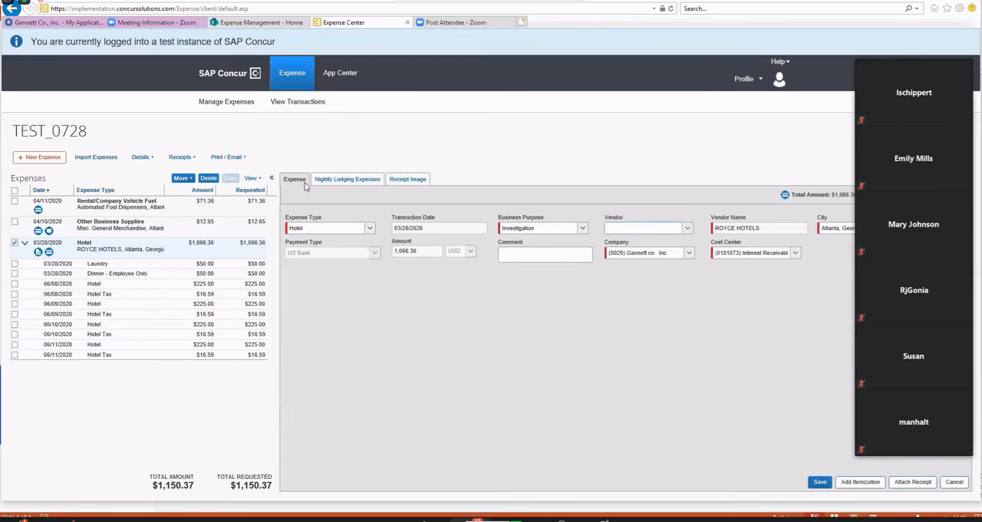
Review the receipt image attached to the hotel expense and save the expense.
{"action": "left_click", "coordinate": [406, 183]}
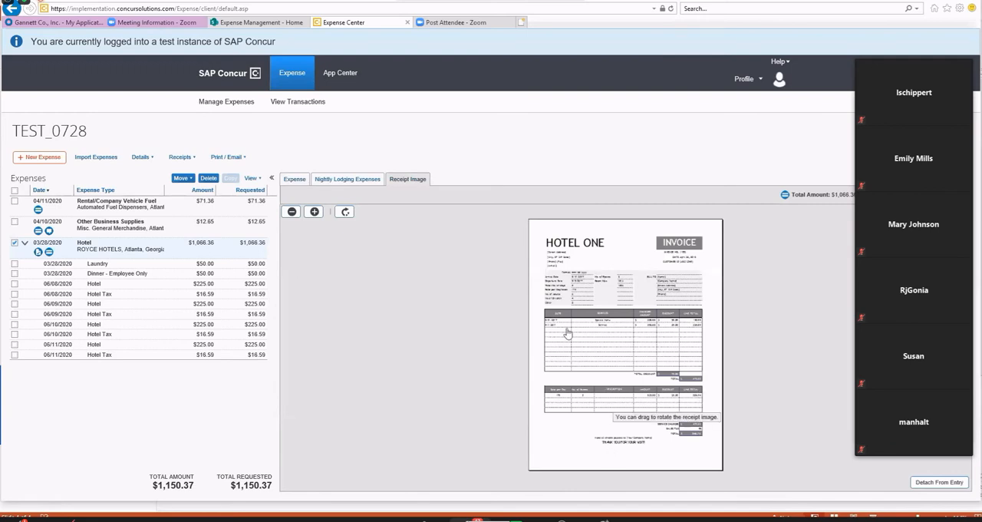
{"action": "left_click", "coordinate": [294, 181]}
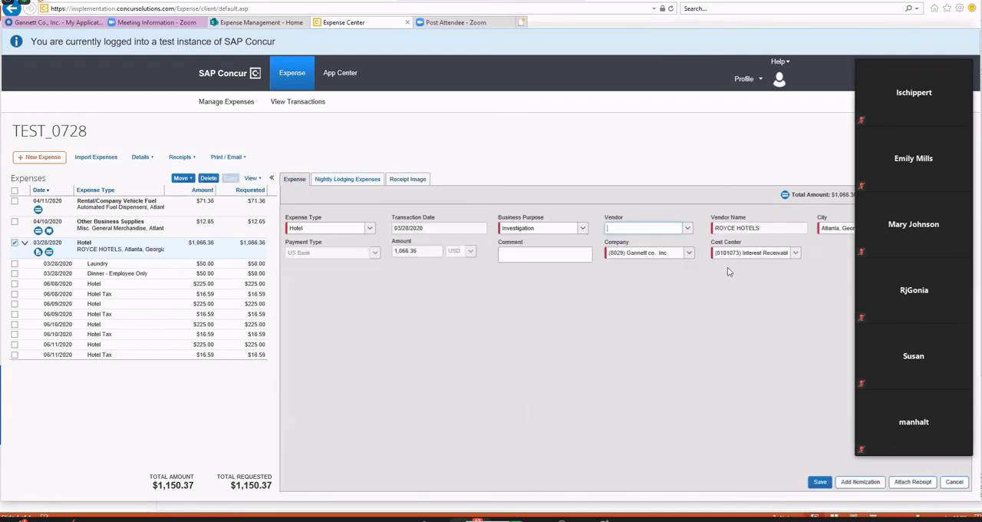
{"action": "left_click", "coordinate": [821, 483]}
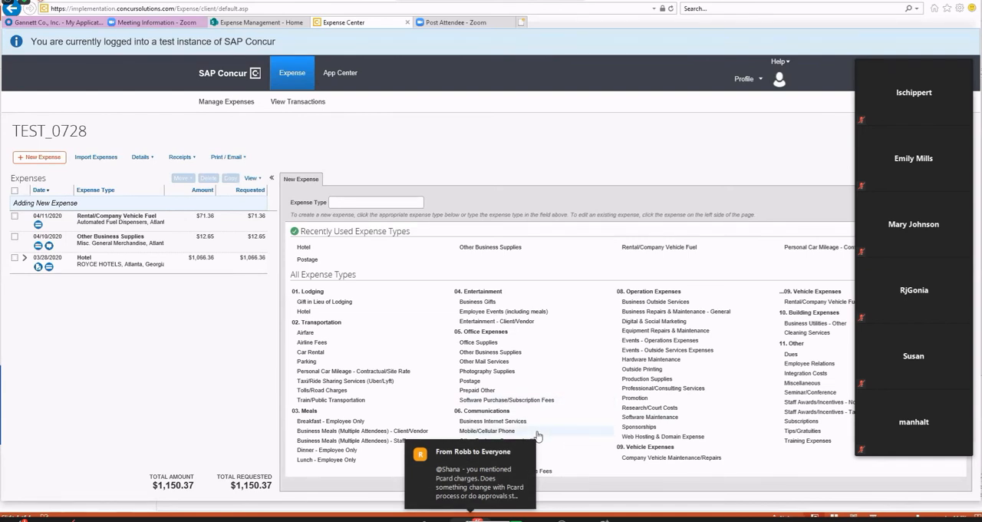
Add a Mobile/Cellular Phone expense of 50.00 USD with vendor AT&T and save it without a receipt.
{"action": "left_click", "coordinate": [486, 431]}
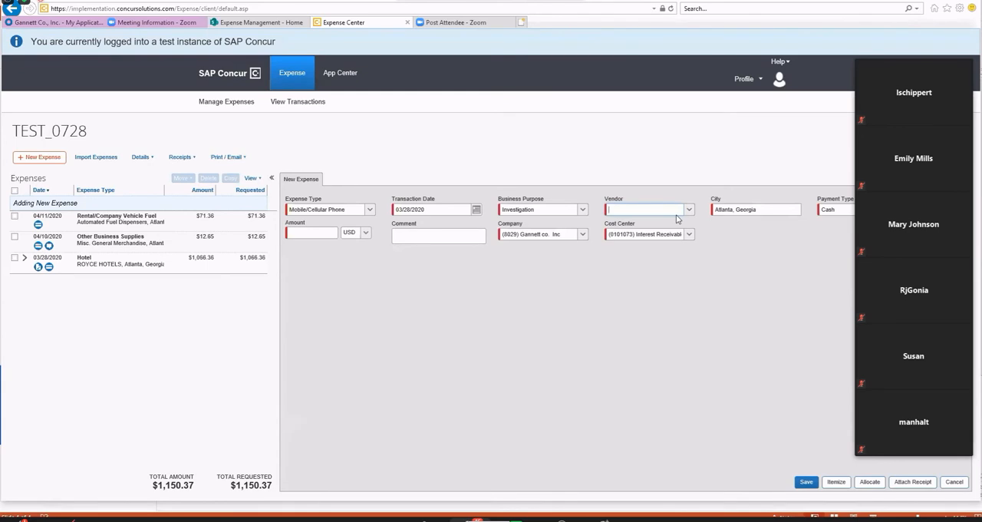
{"action": "type", "text": "AT&T"}
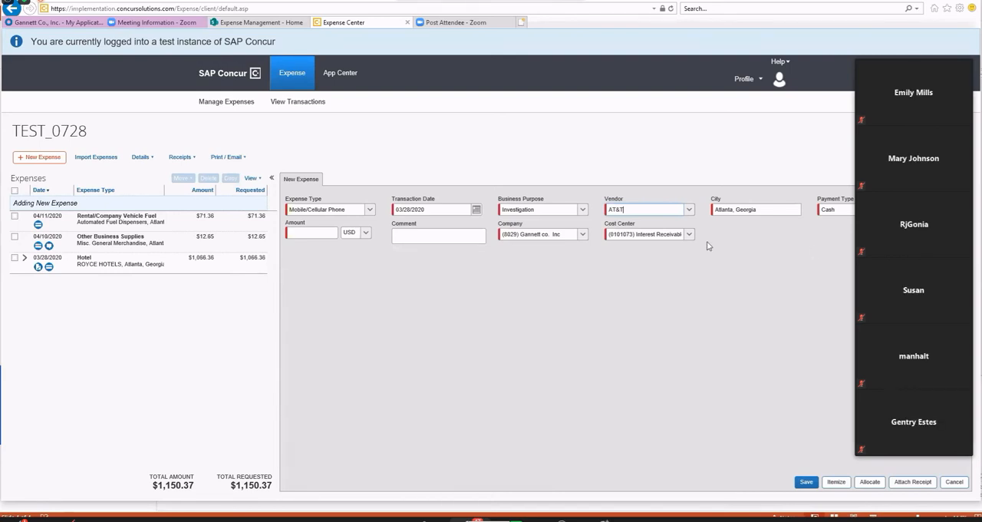
{"action": "left_click", "coordinate": [324, 233]}
{"action": "type", "text": "50.00"}
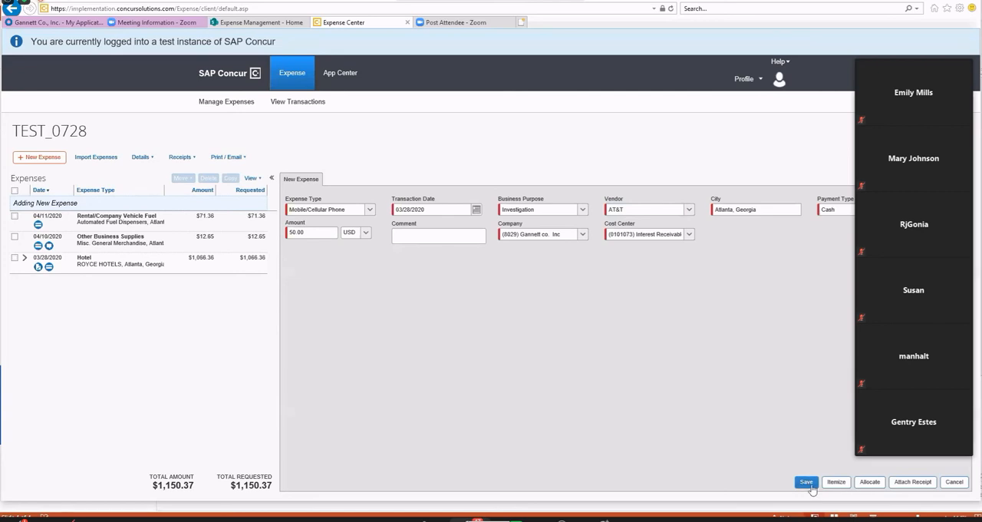
{"action": "left_click", "coordinate": [903, 488]}
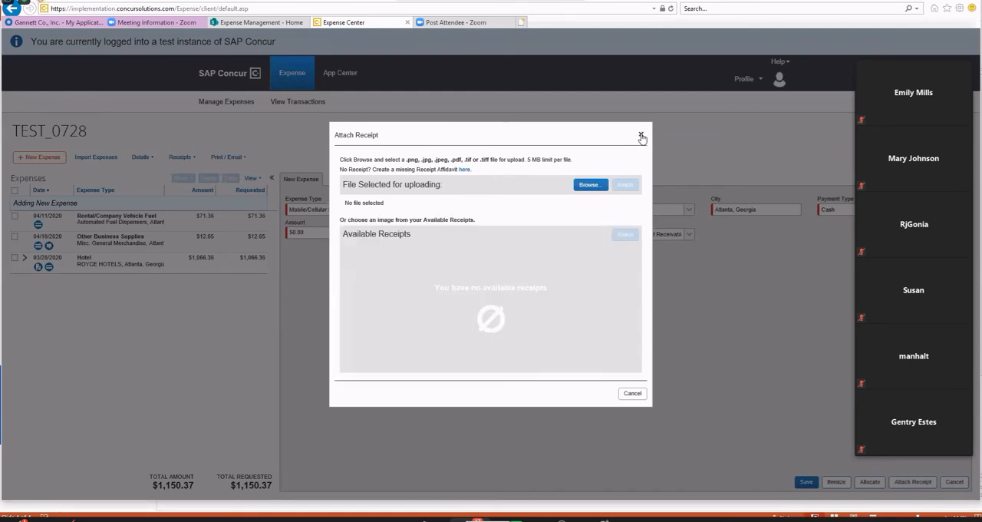
{"action": "left_click", "coordinate": [641, 137]}
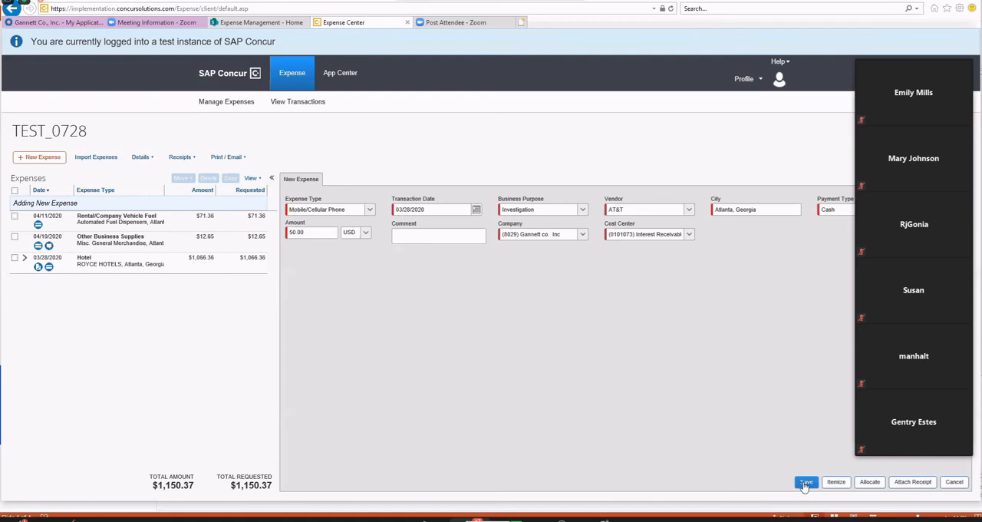
{"action": "left_click", "coordinate": [805, 483]}
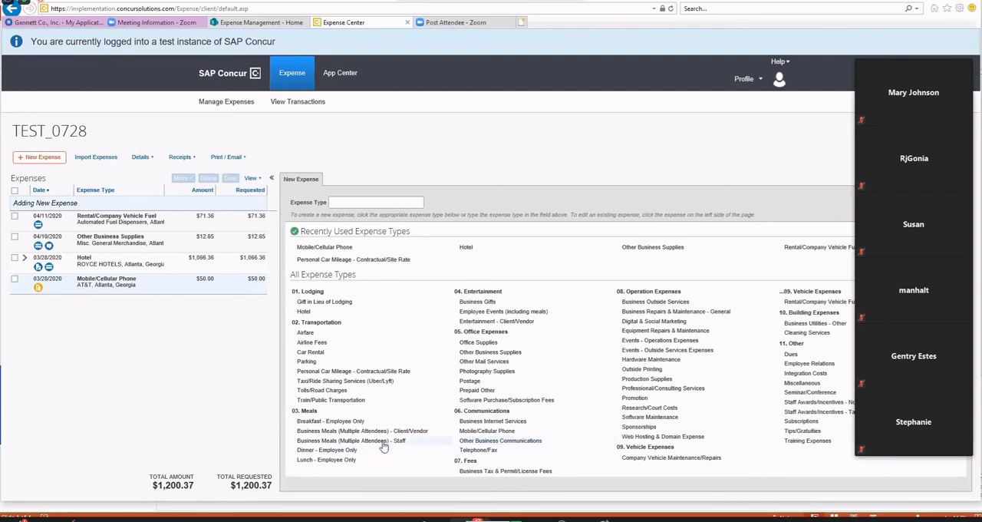
Create a Personal Car Mileage - Contractual/Site Rate expense from Fishers, IN to Cincinnati, OH with 90 miles driven.
{"action": "left_click", "coordinate": [334, 373]}
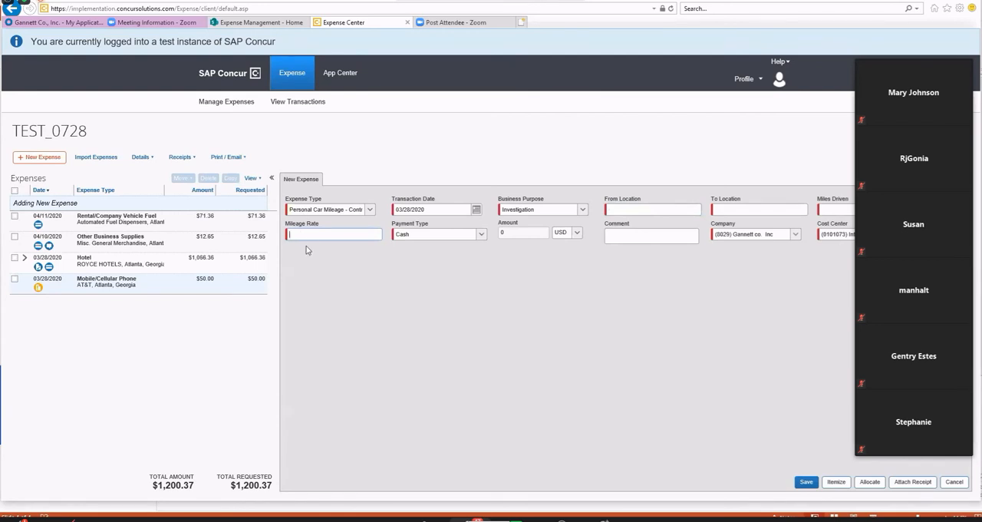
{"action": "left_click", "coordinate": [652, 209]}
{"action": "left_click", "coordinate": [832, 208]}
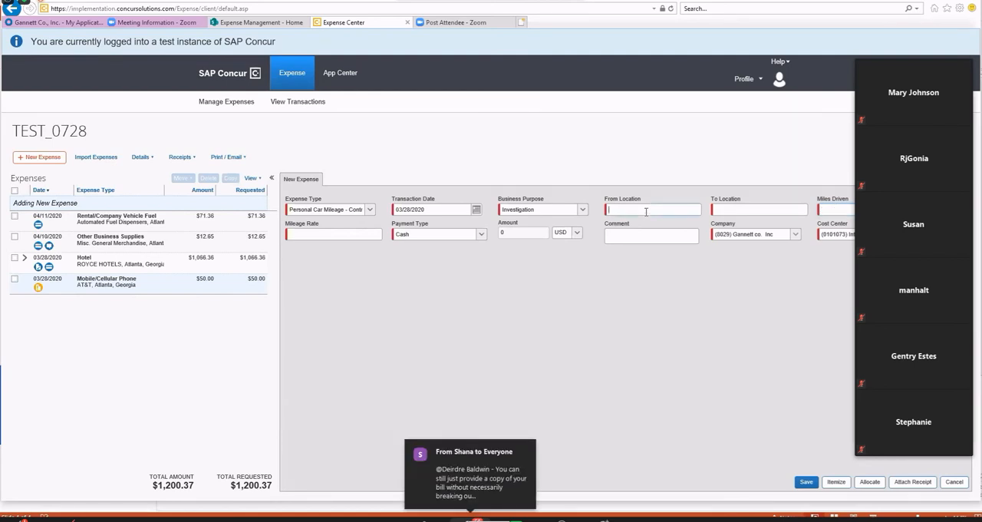
{"action": "type", "text": "shers, IN"}
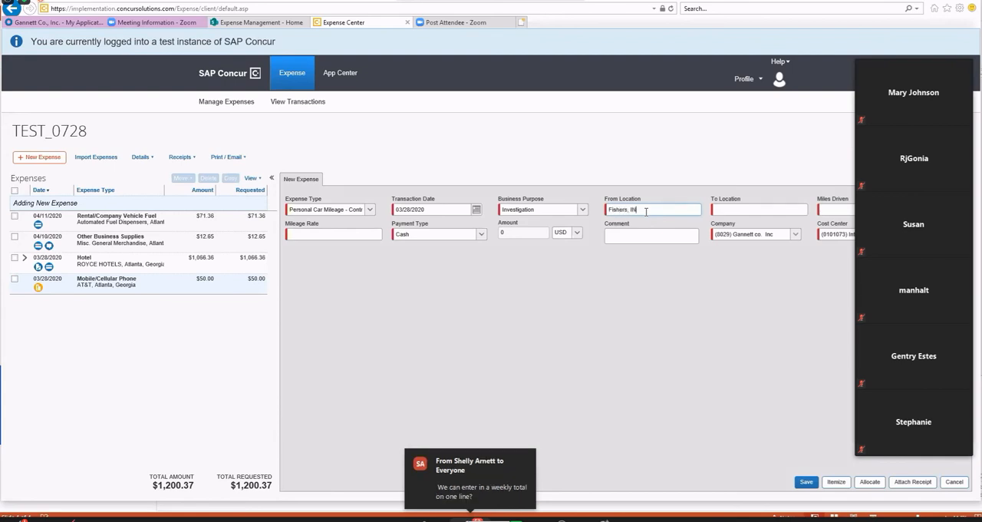
{"action": "key", "text": "Tab"}
{"action": "type", "text": "Cincinnati, O"}
{"action": "type", "text": "H"}
{"action": "type", "text": "90"}
Set the mileage rate to 0.32 and save the mileage expense.
{"action": "left_click", "coordinate": [316, 235]}
{"action": "type", "text": "0.3"}
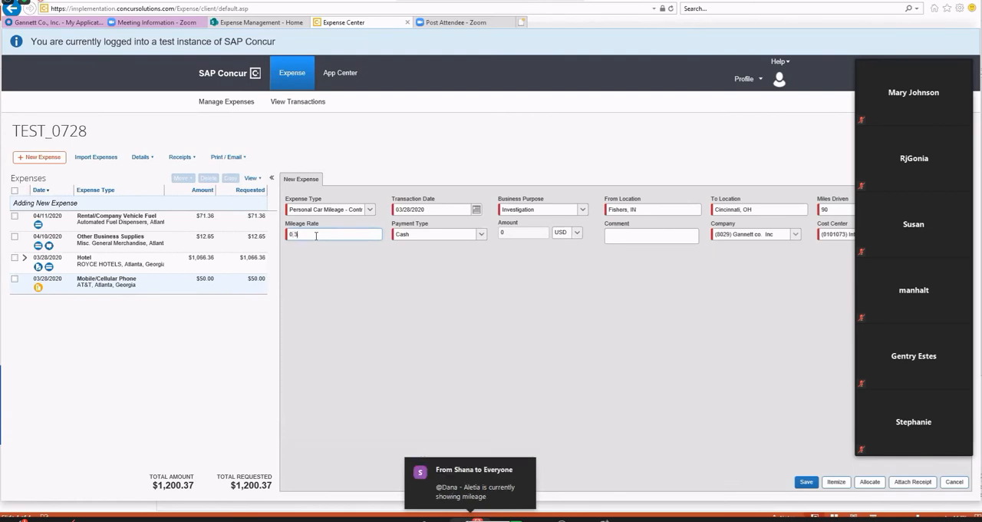
{"action": "type", "text": "2"}
{"action": "key", "text": "Tab"}
{"action": "left_click", "coordinate": [806, 482]}
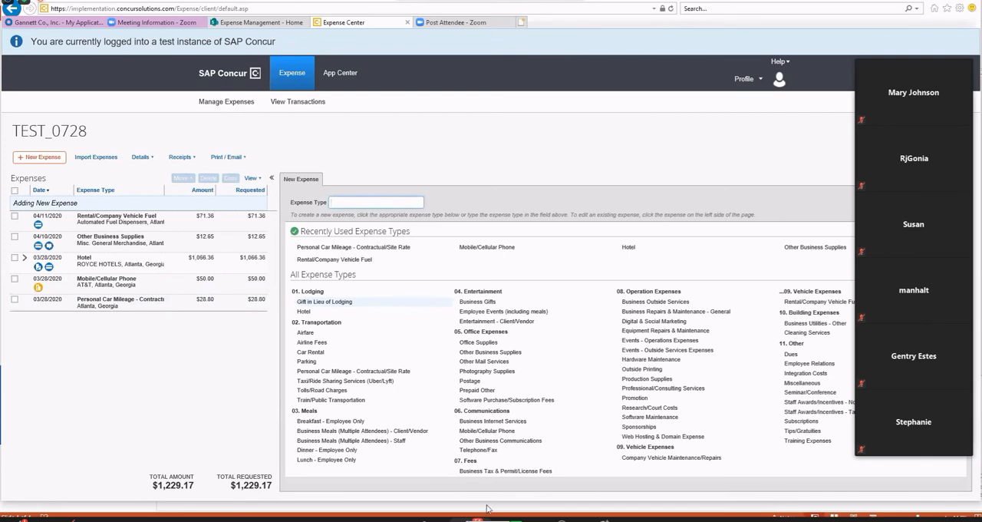
Create an Office Supplies expense with vendor name Office Depot and an amount of 150.00 USD.
{"action": "left_click", "coordinate": [484, 343]}
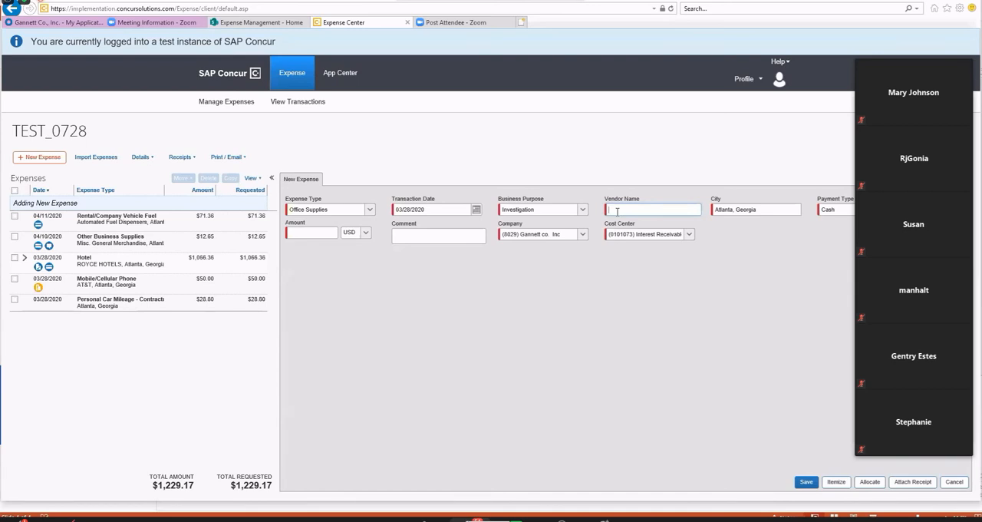
{"action": "type", "text": "Office Depot"}
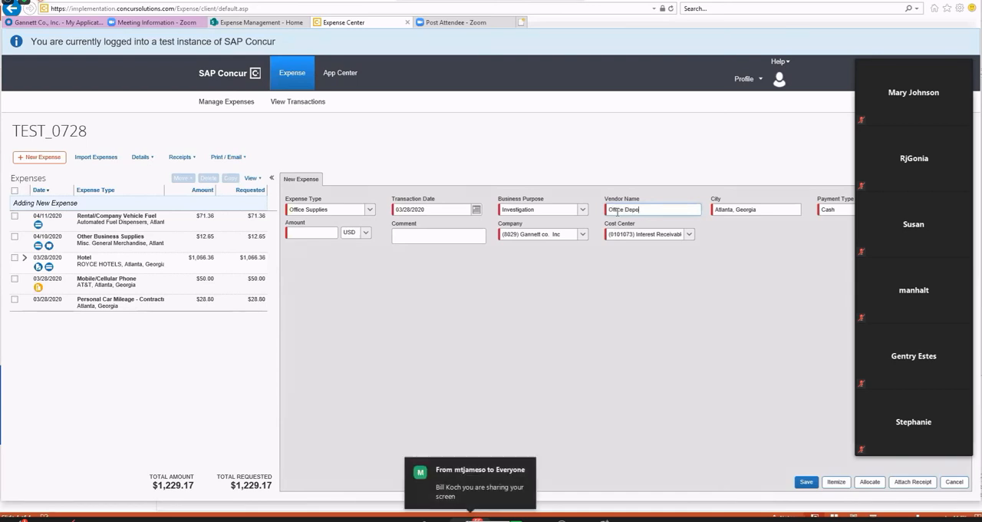
{"action": "left_click", "coordinate": [318, 231]}
{"action": "type", "text": "15"}
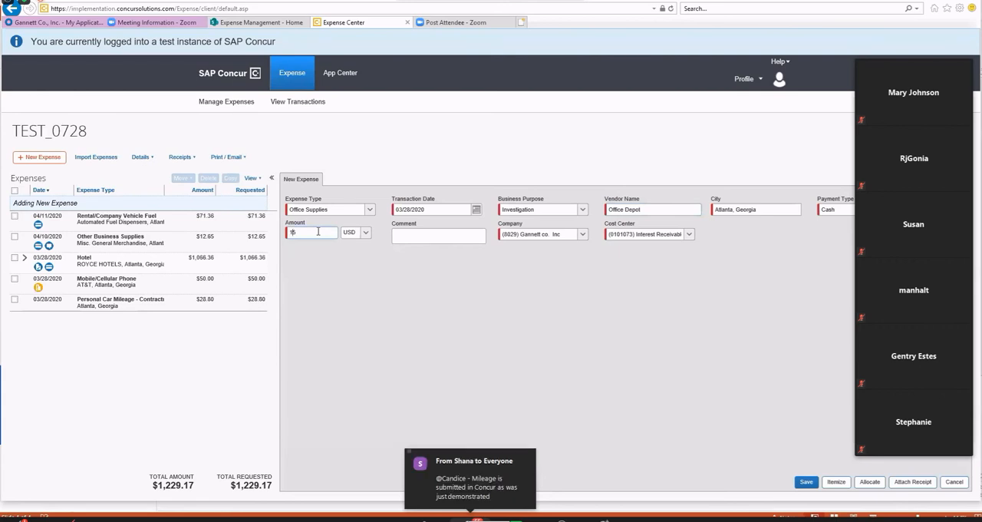
{"action": "type", "text": "0.00"}
{"action": "key", "text": "Tab"}
{"action": "left_click", "coordinate": [913, 481]}
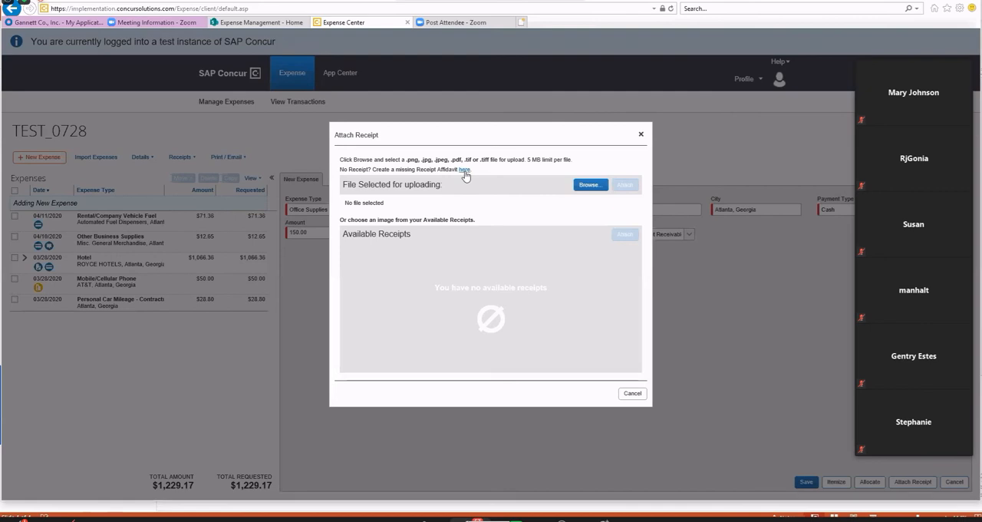
{"action": "left_click", "coordinate": [464, 171]}
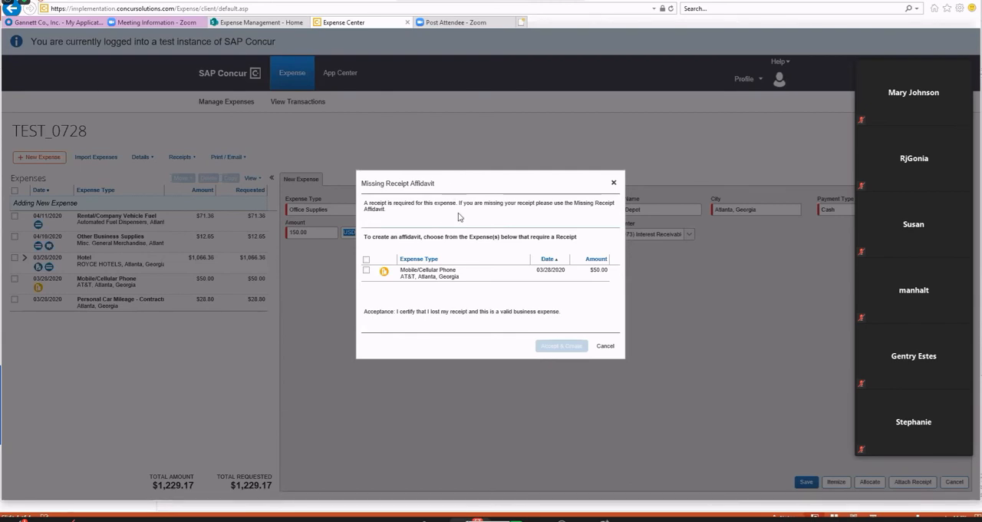
{"action": "left_click", "coordinate": [367, 271]}
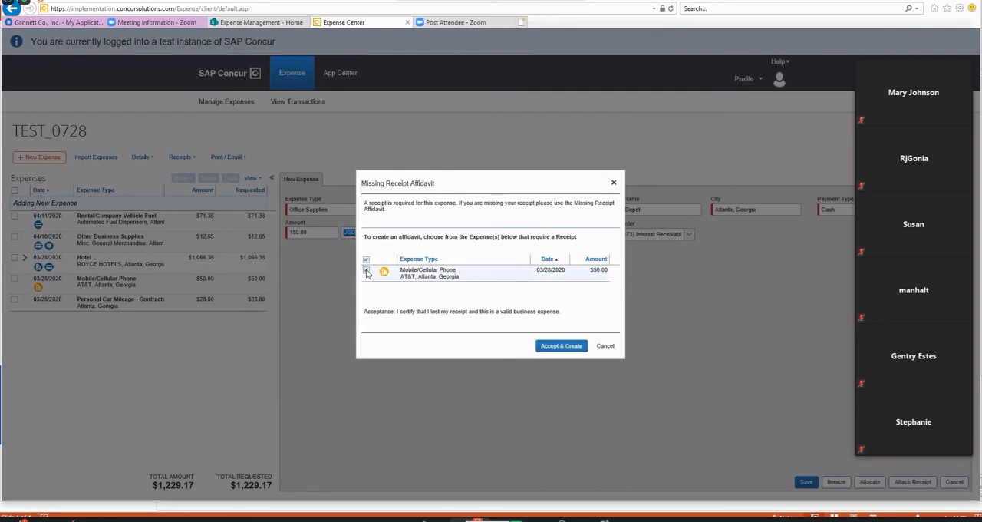
{"action": "left_click", "coordinate": [367, 271]}
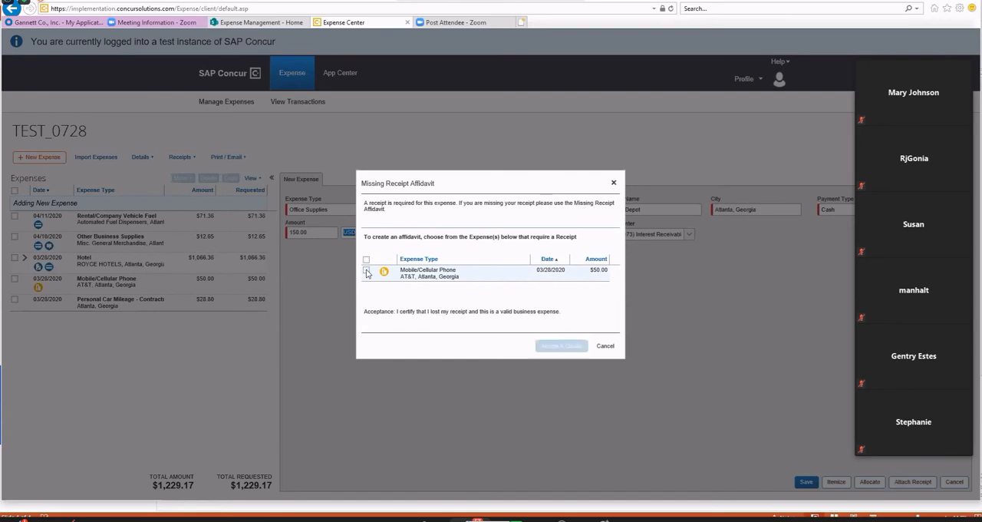
{"action": "left_click", "coordinate": [603, 347]}
Save the Office Supplies expense, then accept and create a missing receipt affidavit for it.
{"action": "left_click", "coordinate": [803, 480]}
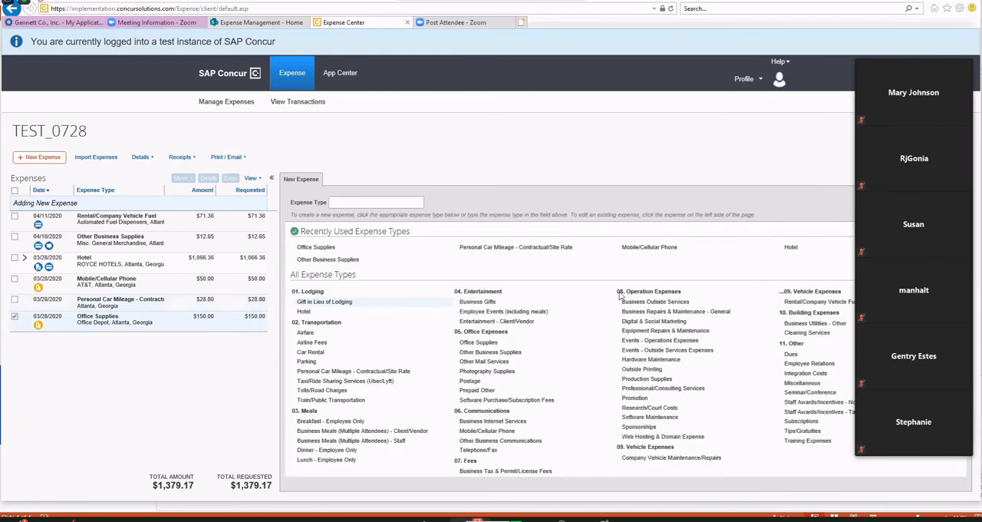
{"action": "left_click", "coordinate": [188, 318]}
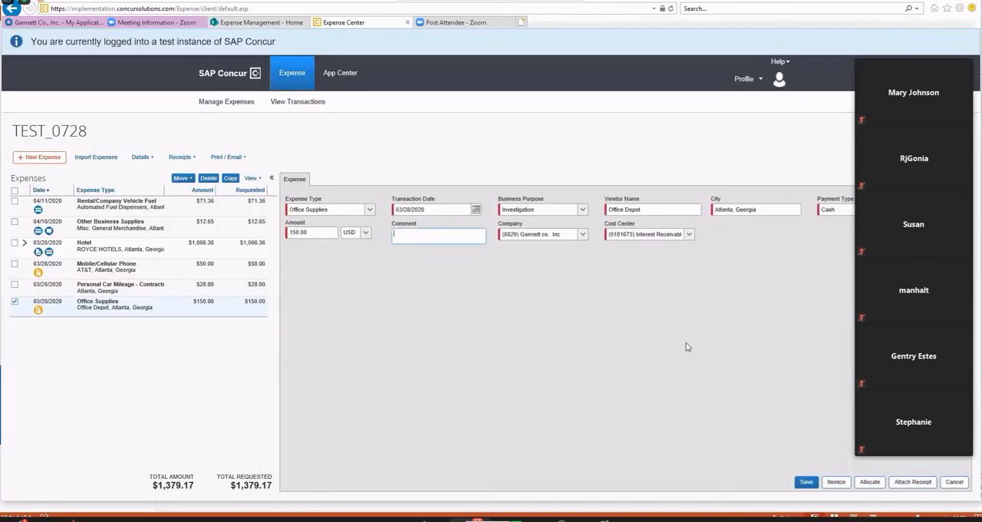
{"action": "left_click", "coordinate": [912, 482]}
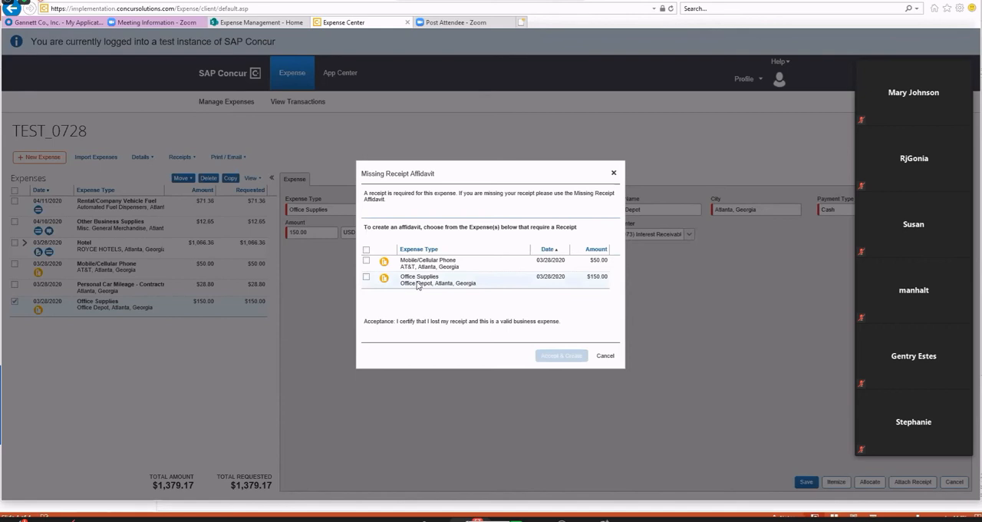
{"action": "left_click", "coordinate": [367, 277]}
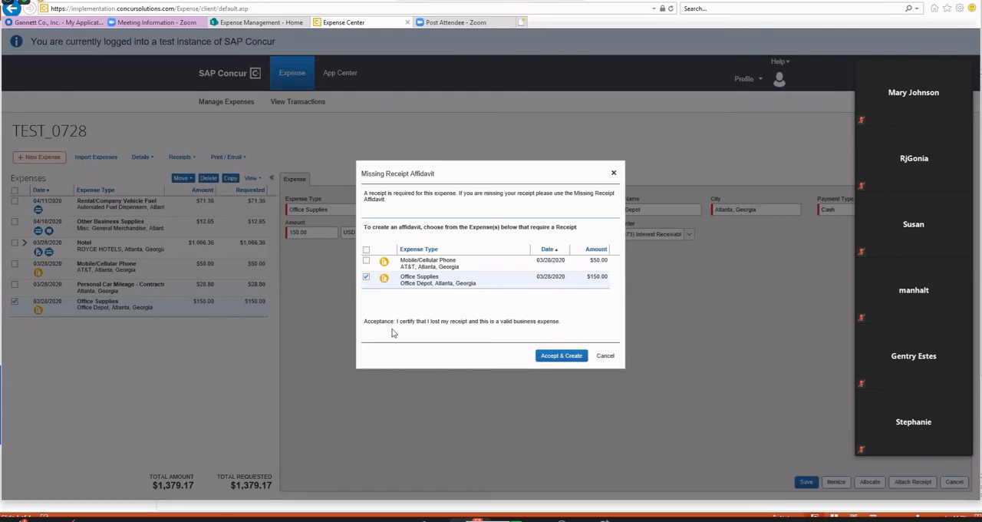
{"action": "left_click_drag", "start_coordinate": [393, 332], "coordinate": [588, 329]}
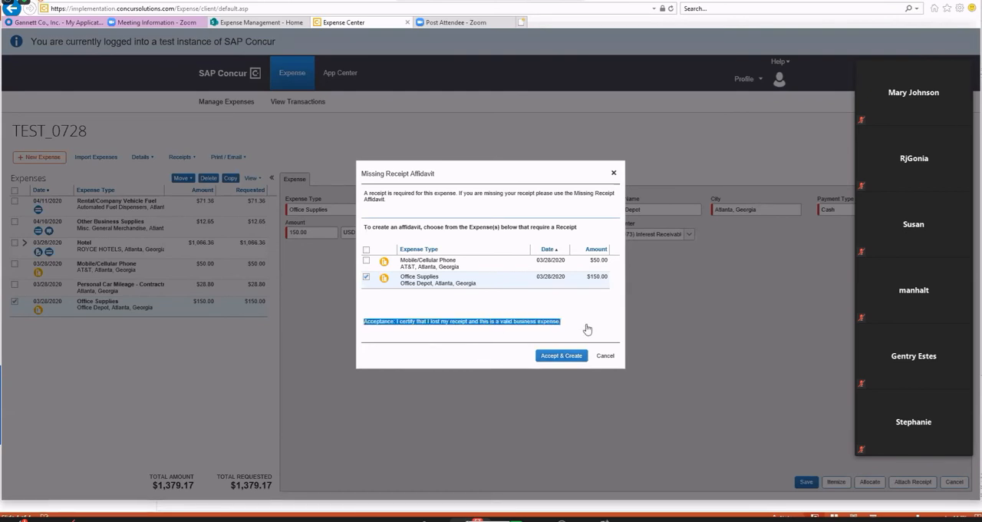
{"action": "left_click", "coordinate": [563, 356]}
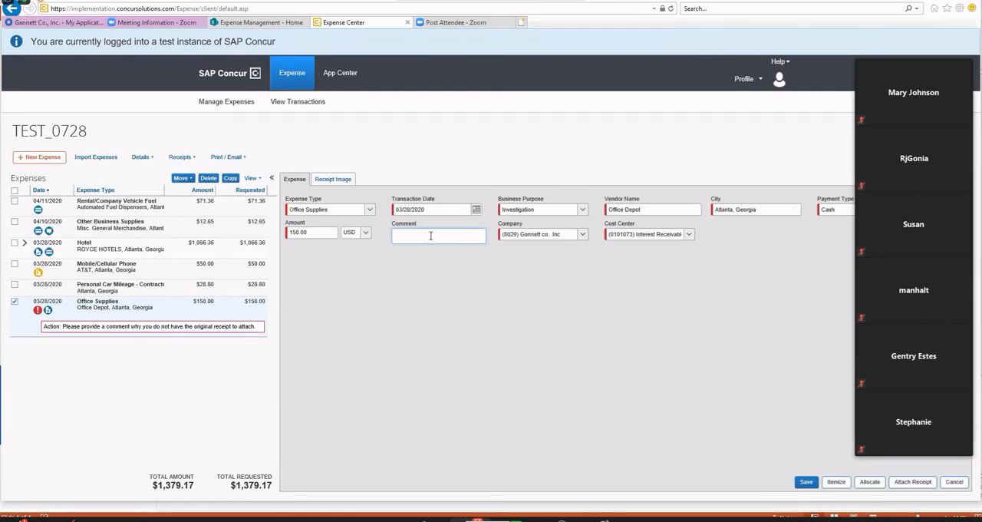
Add the comment "Lost in transit" to the Office Supplies expense and save it.
{"action": "type", "text": "ost in transit"}
{"action": "left_click", "coordinate": [807, 482]}
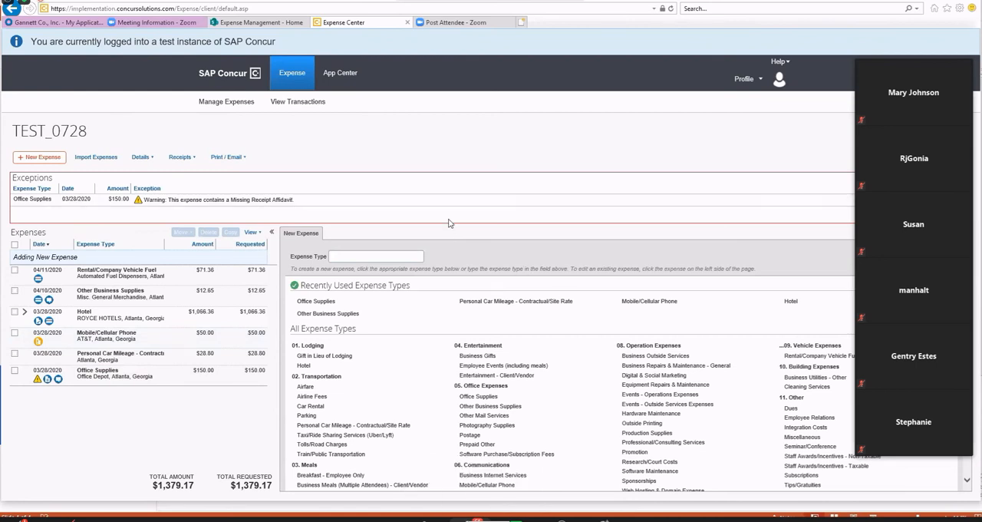
Open the Gannett Detailed Report for TEST_0728, review its expense allocations, comments and disbursement totals, and close it.
{"action": "left_click", "coordinate": [245, 158]}
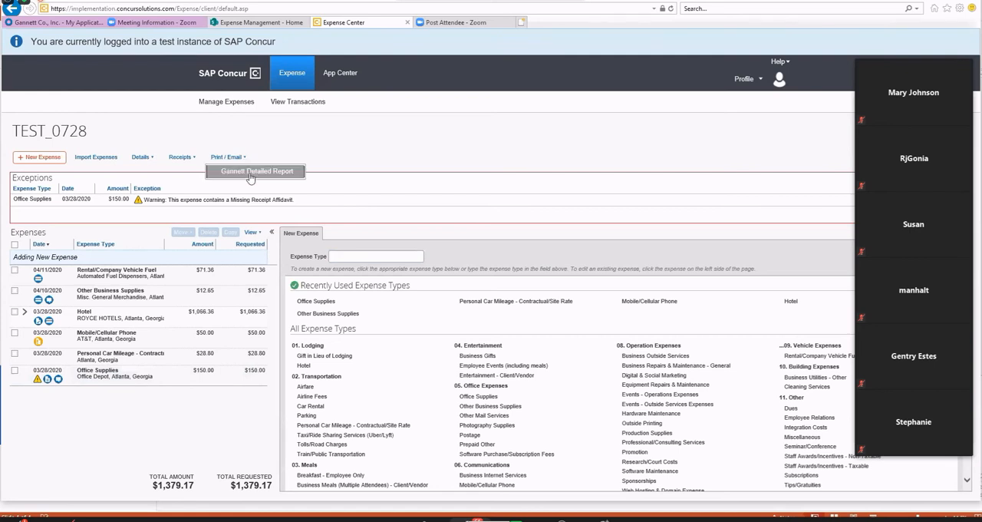
{"action": "left_click", "coordinate": [249, 172]}
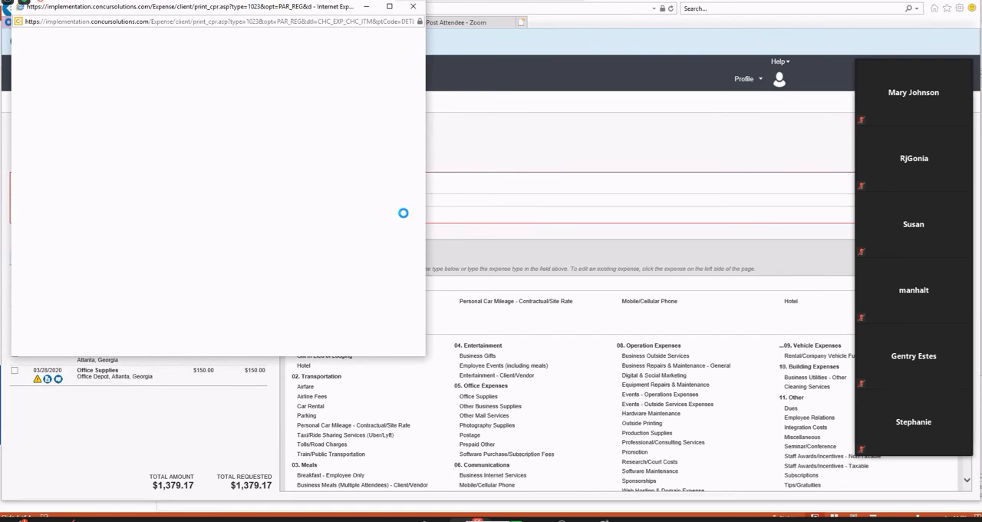
{"action": "scroll", "coordinate": [332, 219], "scroll_direction": "down", "scroll_amount": 5}
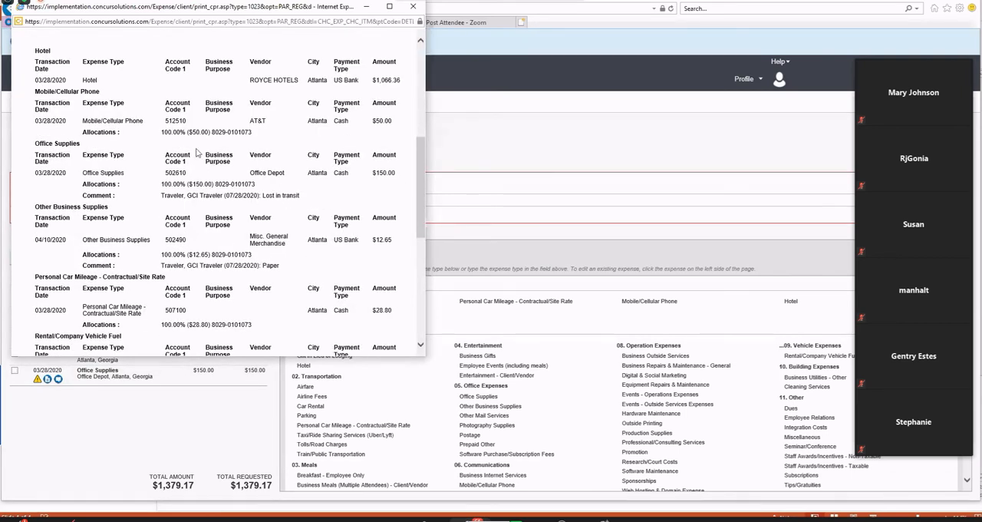
{"action": "left_click_drag", "start_coordinate": [211, 133], "coordinate": [284, 133]}
{"action": "scroll", "coordinate": [247, 270], "scroll_direction": "down", "scroll_amount": 1}
{"action": "scroll", "coordinate": [246, 274], "scroll_direction": "down", "scroll_amount": 3}
{"action": "scroll", "coordinate": [244, 275], "scroll_direction": "up", "scroll_amount": 1}
{"action": "scroll", "coordinate": [245, 274], "scroll_direction": "down", "scroll_amount": 2}
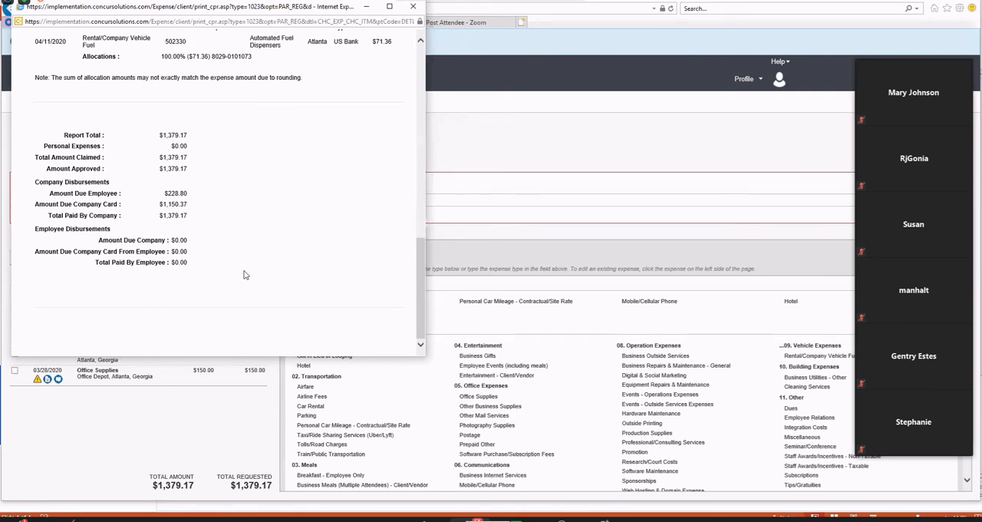
{"action": "scroll", "coordinate": [244, 275], "scroll_direction": "up", "scroll_amount": 15}
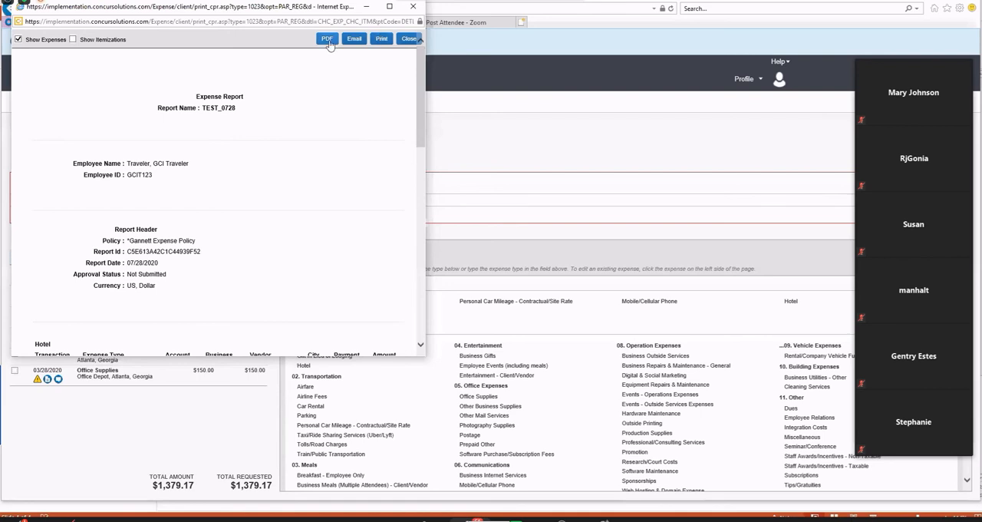
{"action": "left_click", "coordinate": [413, 9]}
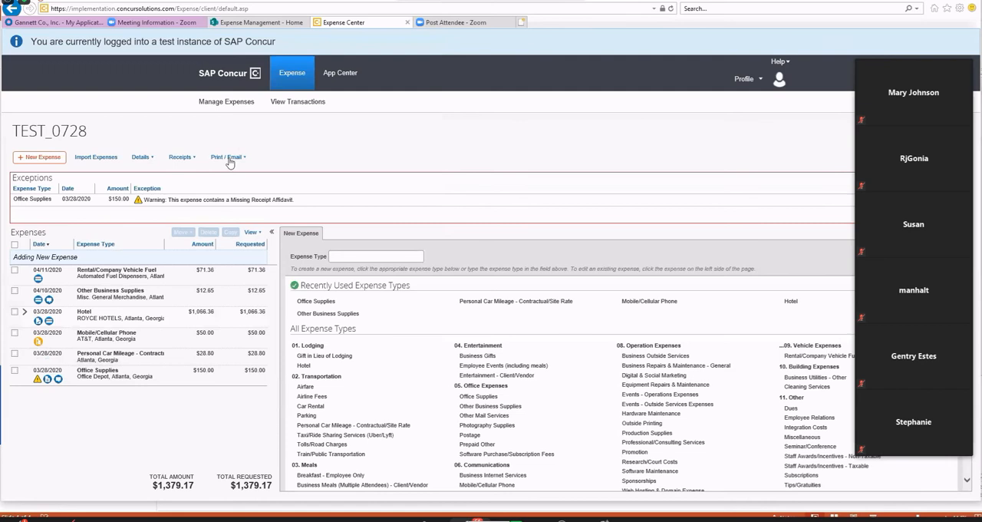
Check the report's detail options, review the receipt reminder in the Final Review, and cancel the submission.
{"action": "left_click", "coordinate": [153, 160]}
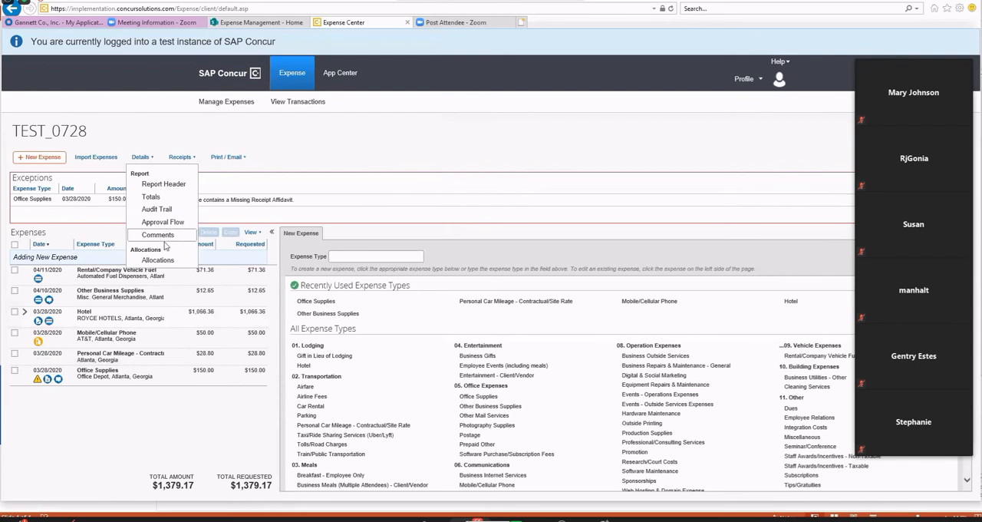
{"action": "left_click", "coordinate": [447, 151]}
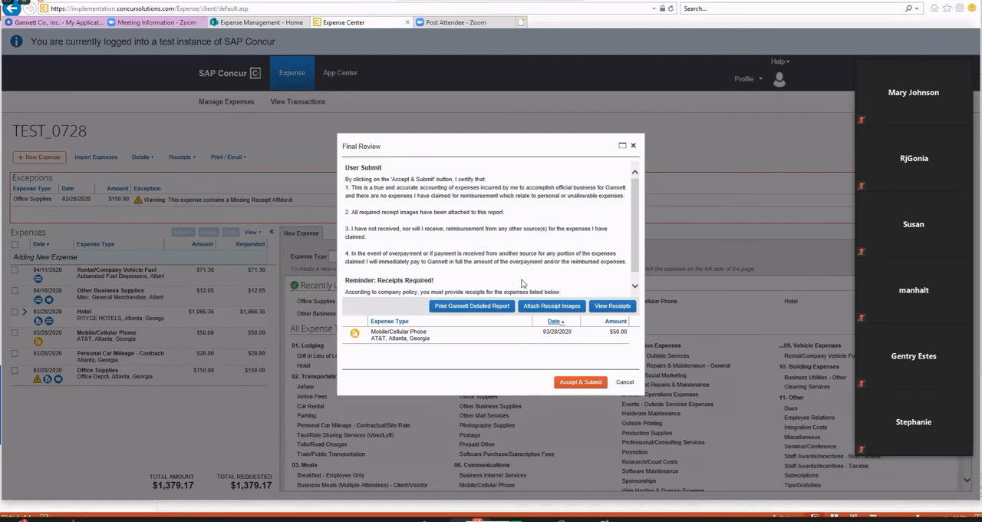
{"action": "left_click_drag", "start_coordinate": [378, 281], "coordinate": [464, 282]}
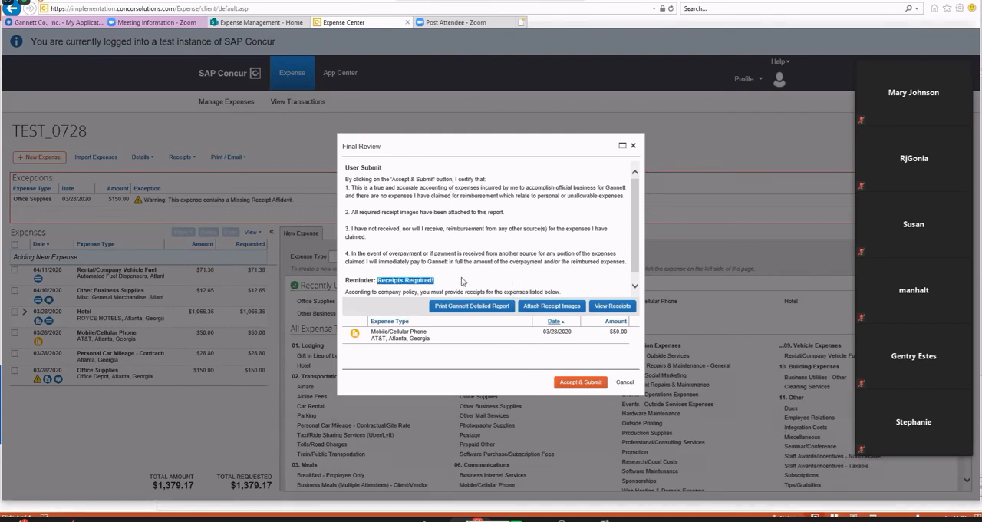
{"action": "left_click", "coordinate": [629, 385]}
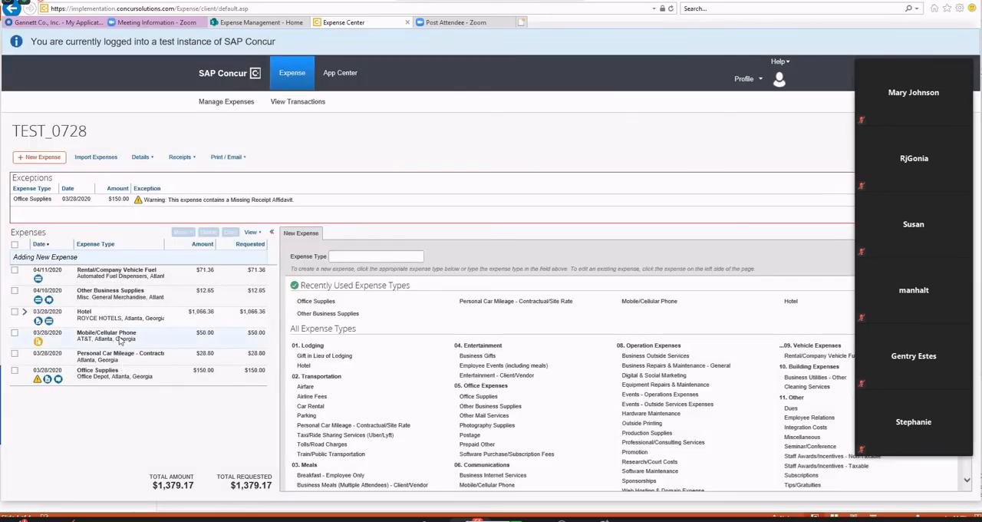
Attach the Desktop file "Out of pocket receipt" to the Mobile/Cellular Phone expense.
{"action": "left_click", "coordinate": [120, 338]}
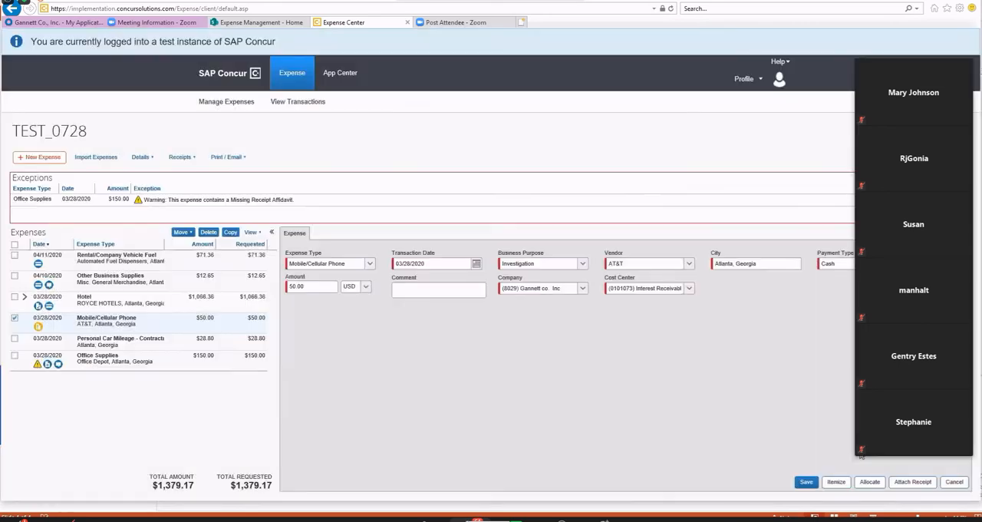
{"action": "left_click", "coordinate": [913, 481]}
{"action": "left_click", "coordinate": [589, 185]}
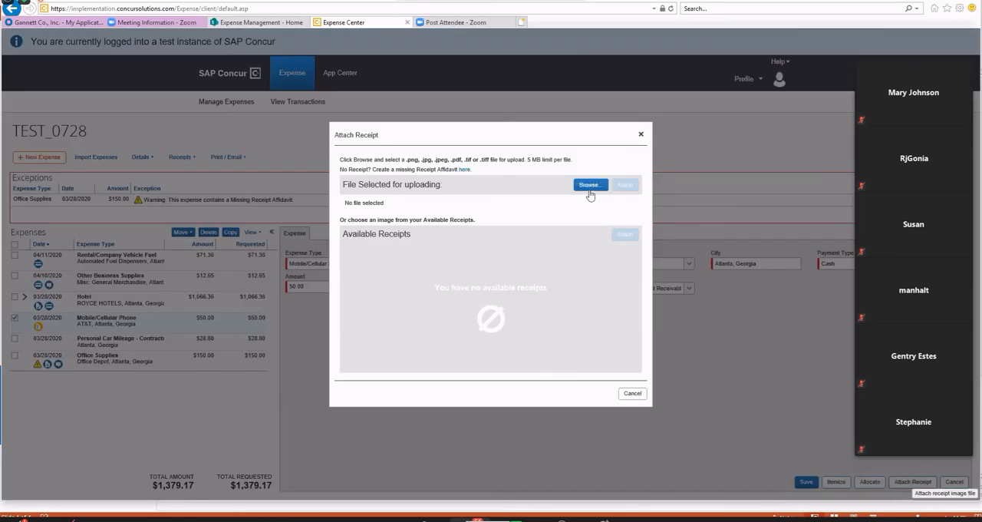
{"action": "scroll", "coordinate": [175, 170], "scroll_direction": "down", "scroll_amount": 5}
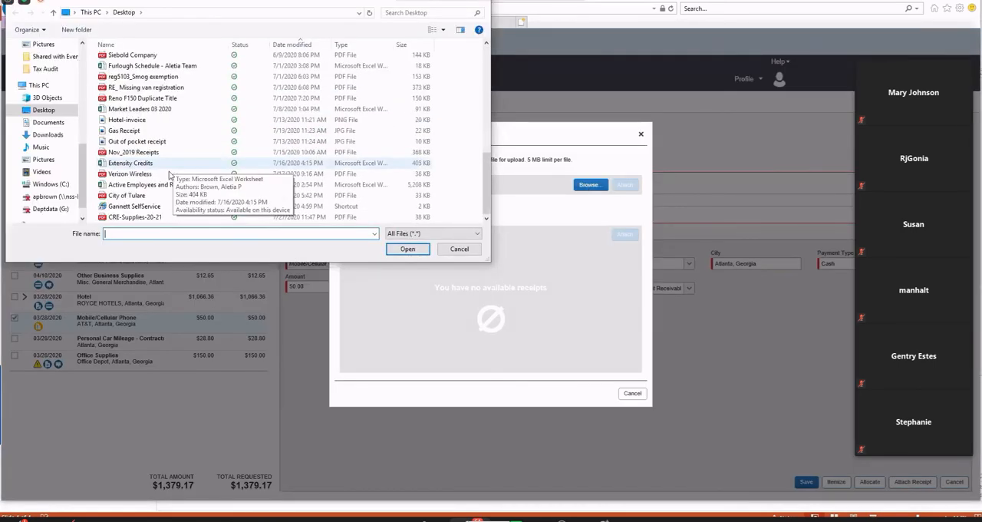
{"action": "left_click", "coordinate": [139, 141]}
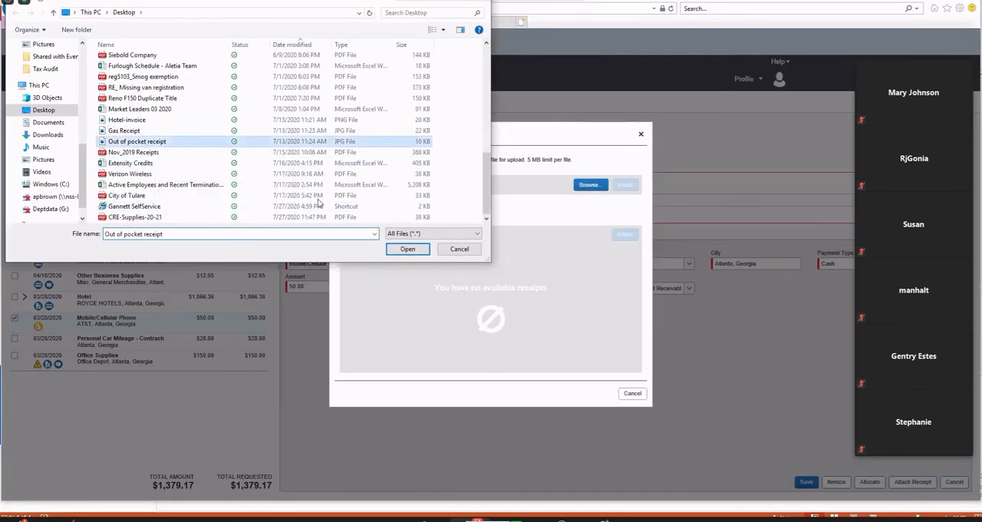
{"action": "left_click", "coordinate": [407, 248]}
{"action": "left_click", "coordinate": [624, 187]}
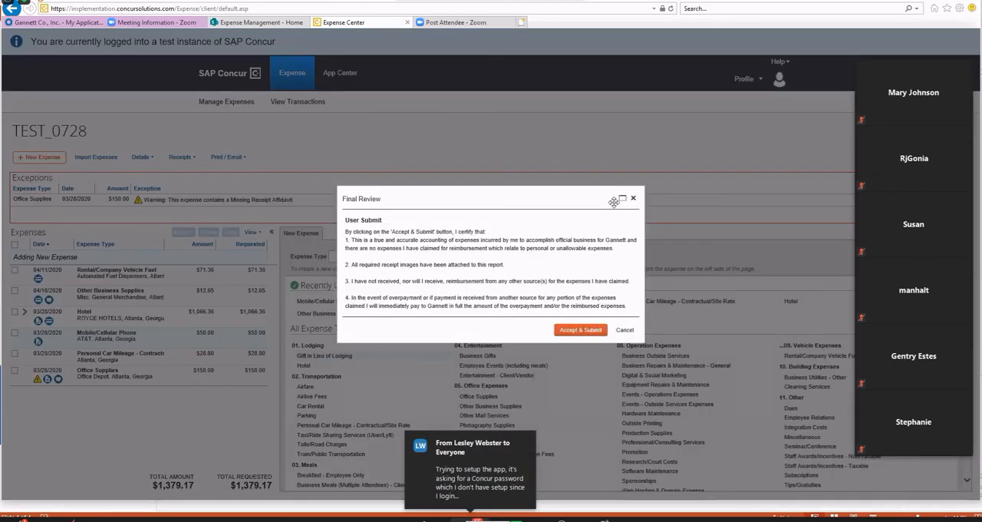
Accept and submit the TEST_0728 report, review the amounts due, and dismiss the submission summary and Expense Assistant prompt.
{"action": "left_click", "coordinate": [573, 331]}
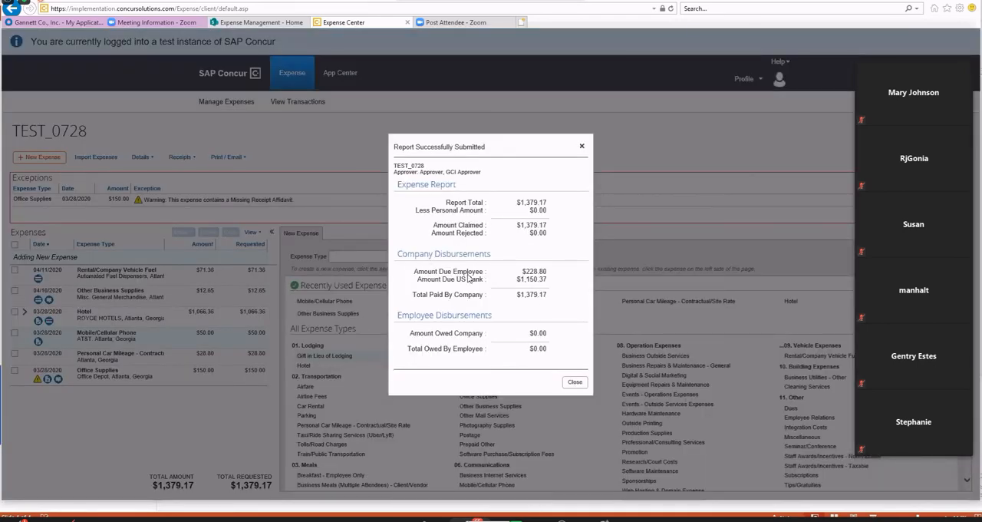
{"action": "double_click", "coordinate": [525, 273]}
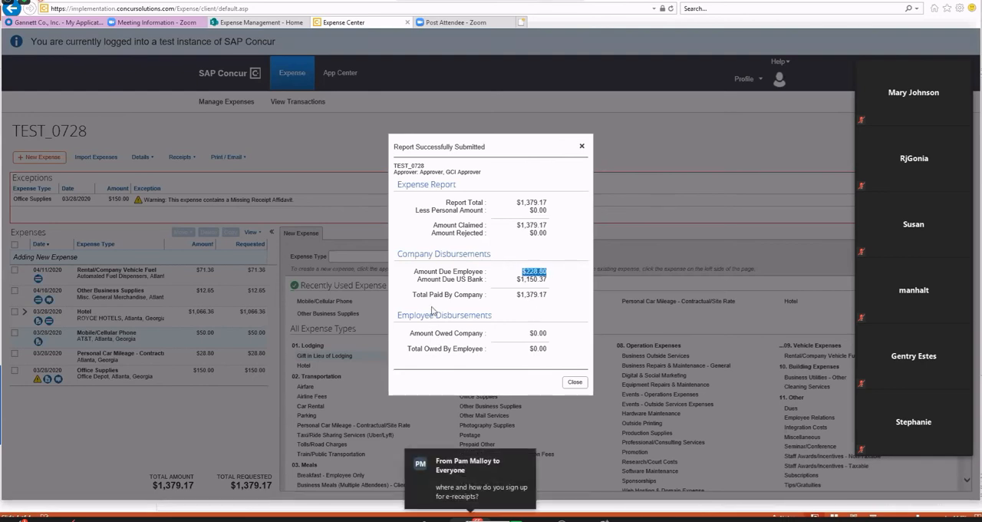
{"action": "double_click", "coordinate": [531, 279]}
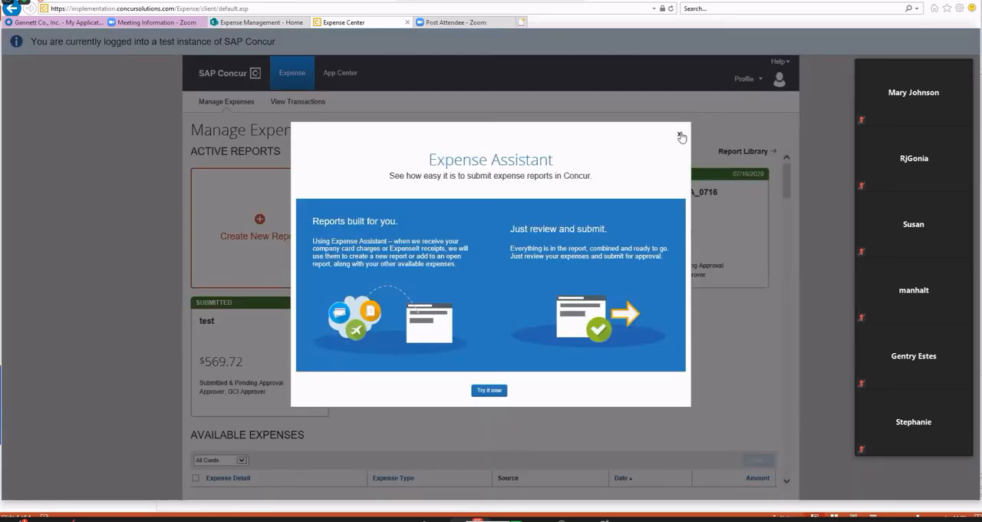
{"action": "left_click", "coordinate": [484, 455]}
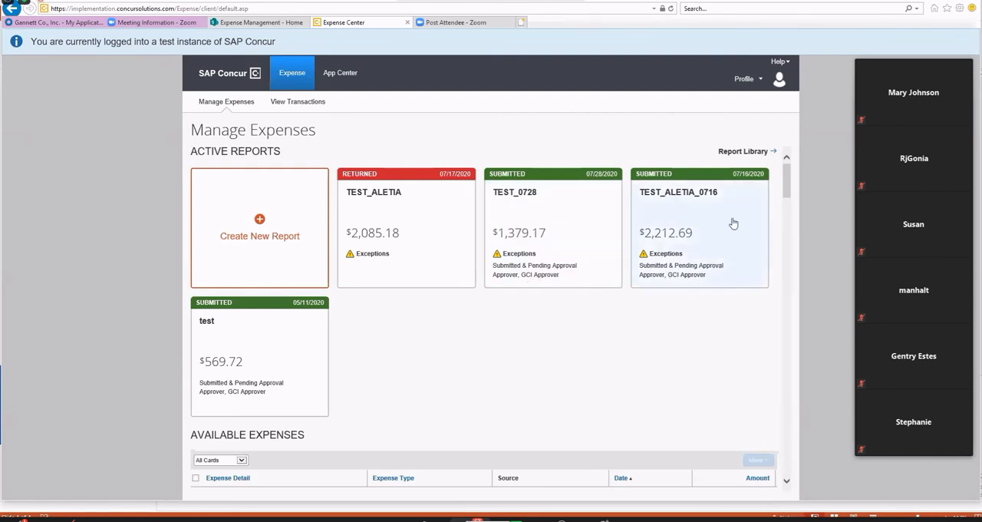
Open the Report Library and examine the report statuses and the available report view filters.
{"action": "left_click", "coordinate": [745, 152]}
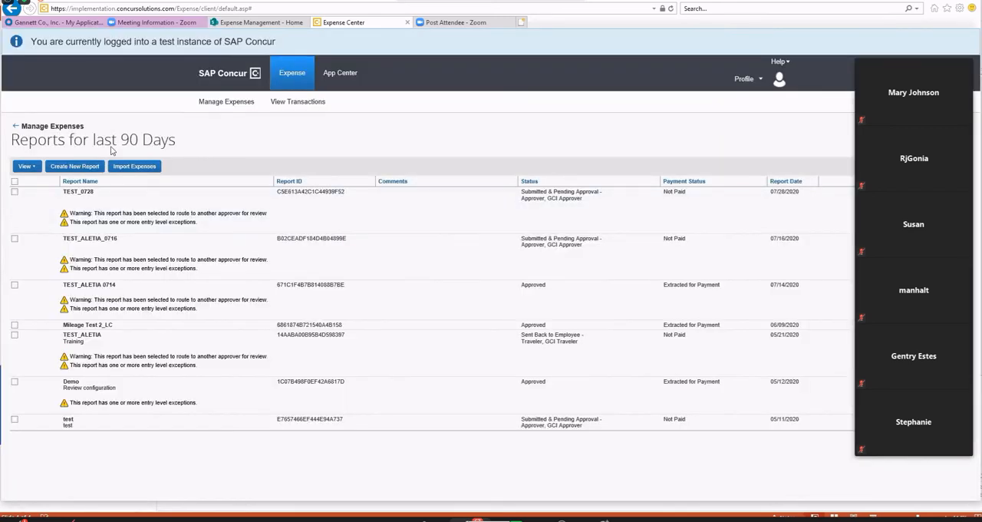
{"action": "left_click", "coordinate": [25, 167]}
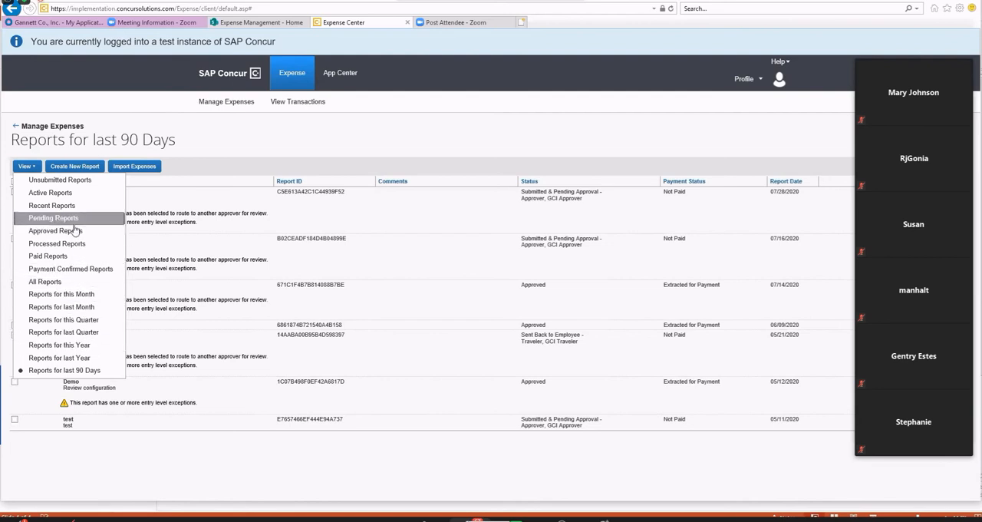
{"action": "left_click", "coordinate": [563, 154]}
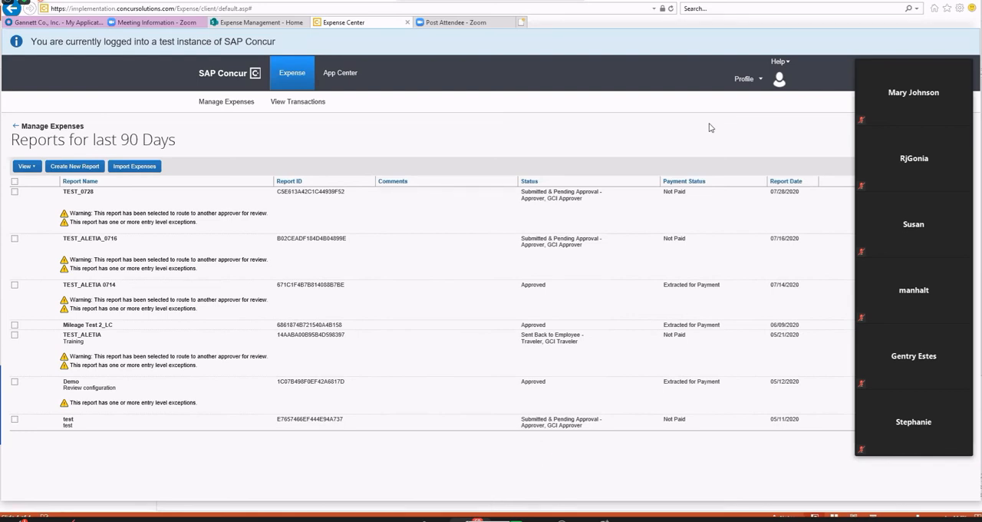
Open the profile settings and view the Concur Mobile Registration page.
{"action": "left_click", "coordinate": [760, 80]}
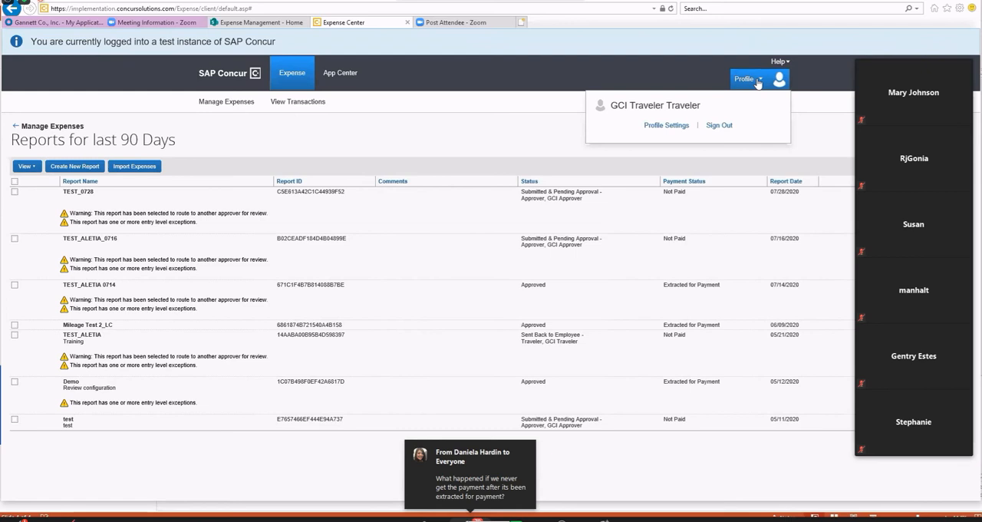
{"action": "left_click", "coordinate": [669, 127]}
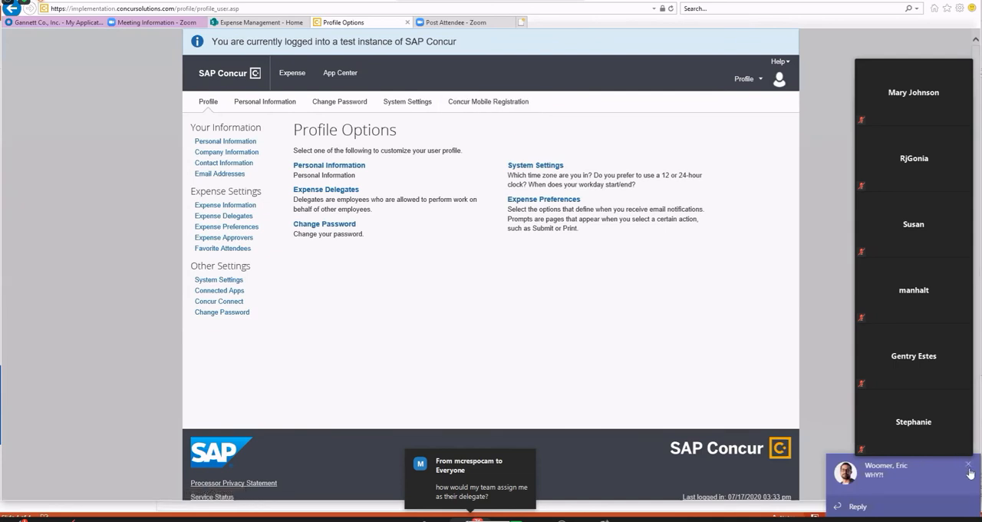
{"action": "left_click", "coordinate": [972, 467]}
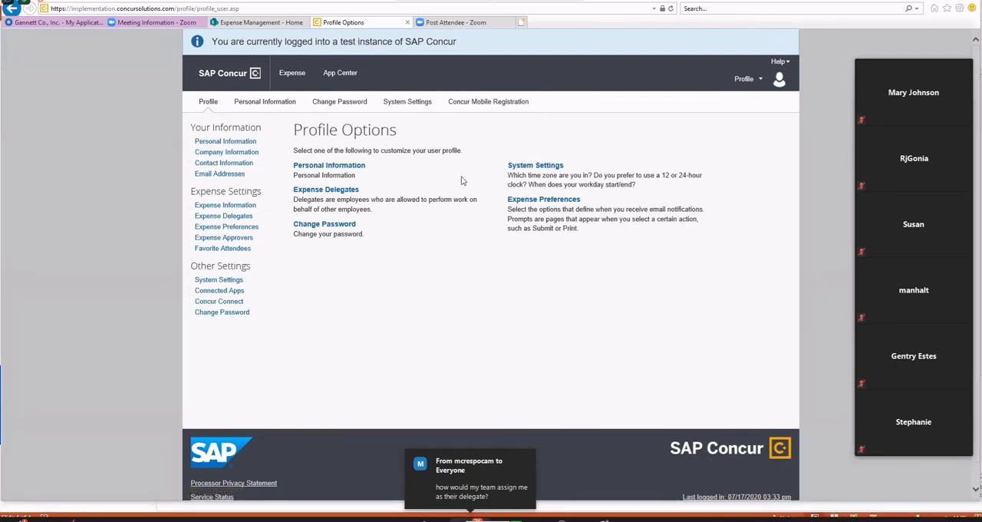
{"action": "left_click", "coordinate": [507, 109]}
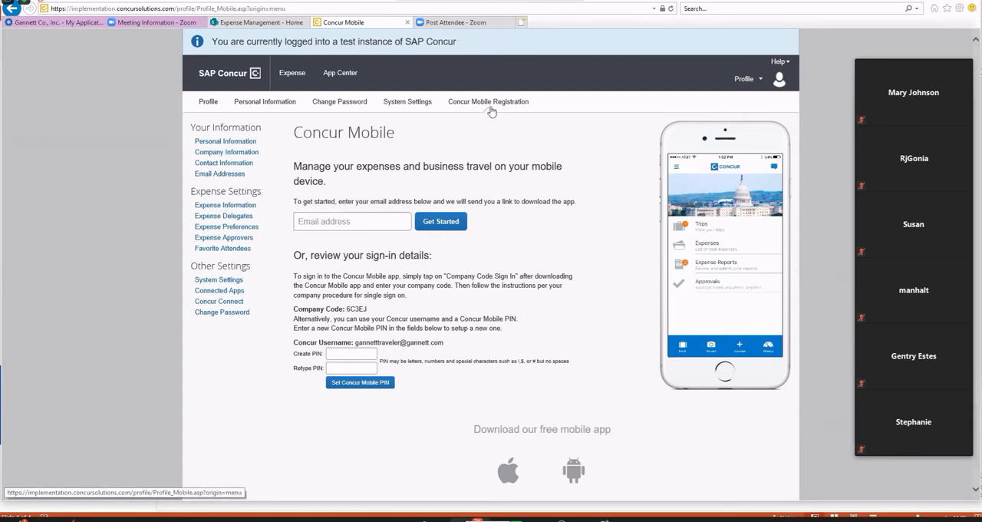
Open the Expense Delegates settings, search for an employee by last name and add the first match as a delegate.
{"action": "left_click", "coordinate": [239, 219]}
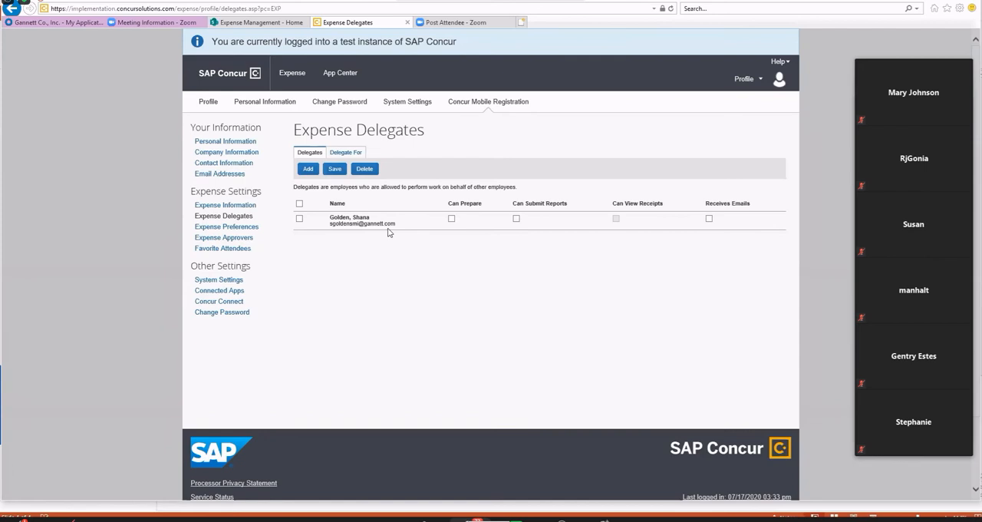
{"action": "left_click", "coordinate": [308, 169]}
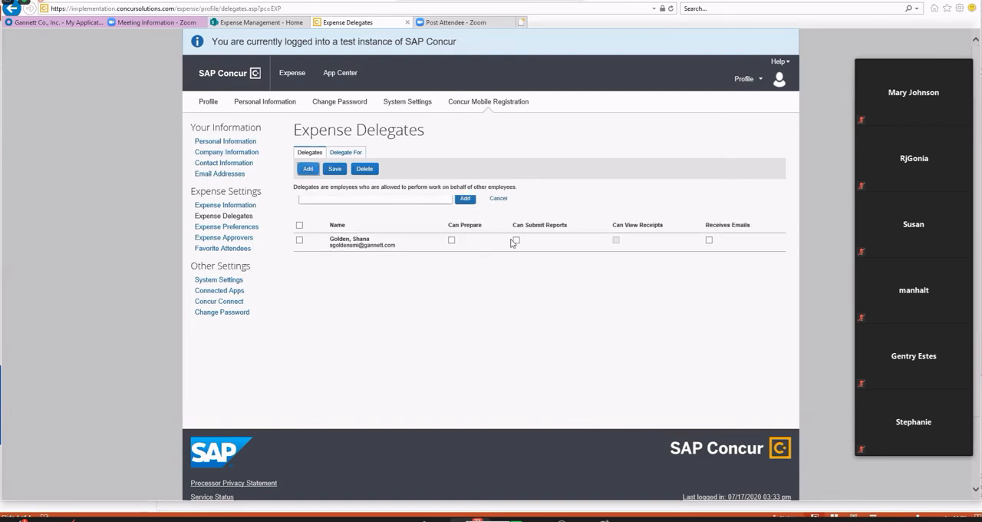
{"action": "type", "text": "wakin"}
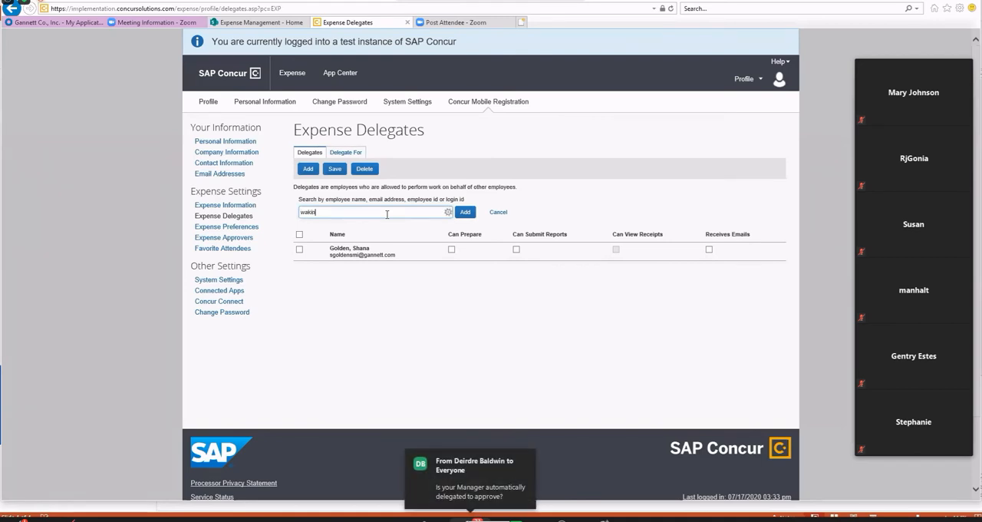
{"action": "key", "text": "BackSpace"}
{"action": "key", "text": "BackSpace"}
{"action": "key", "text": "BackSpace"}
{"action": "type", "text": "tkins"}
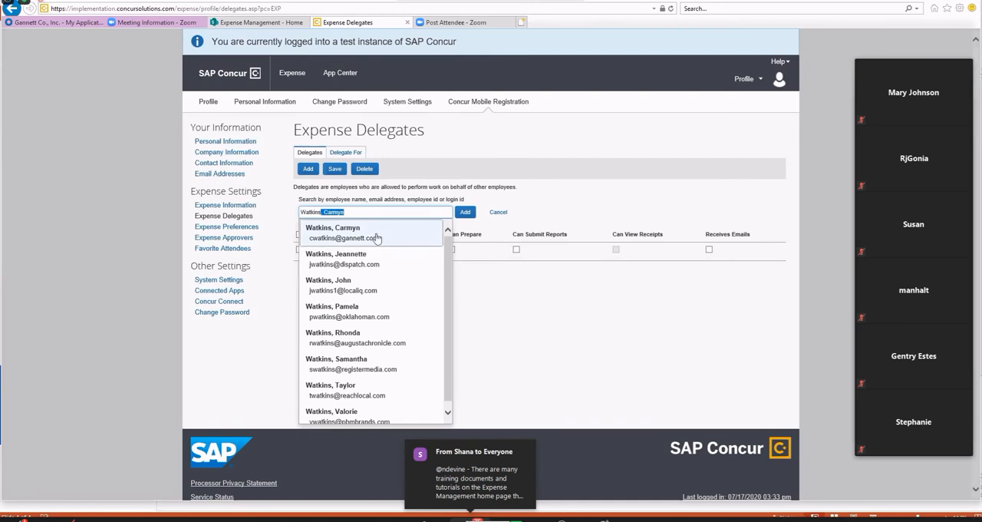
{"action": "left_click", "coordinate": [377, 237]}
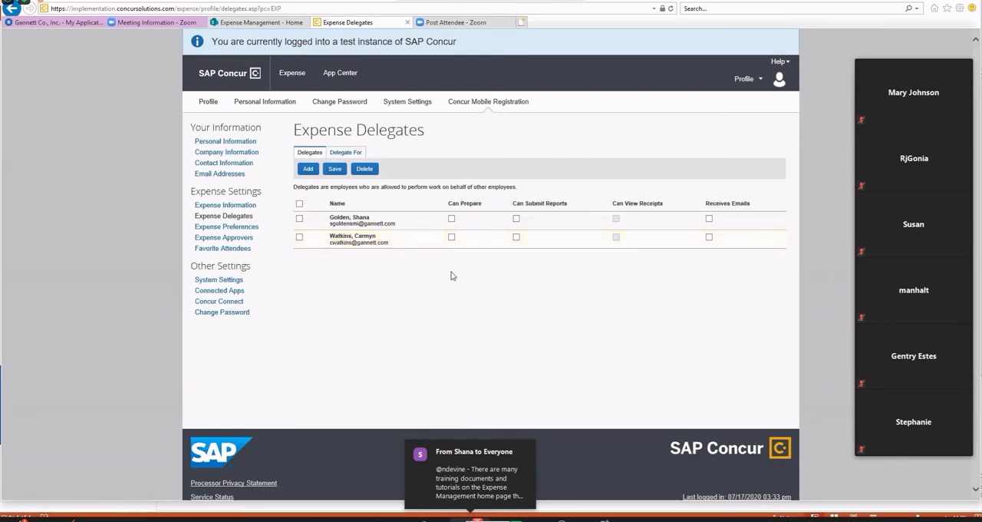
Grant the newly added delegate permission to submit reports, and leave for the home page without saving the change.
{"action": "left_click", "coordinate": [516, 237]}
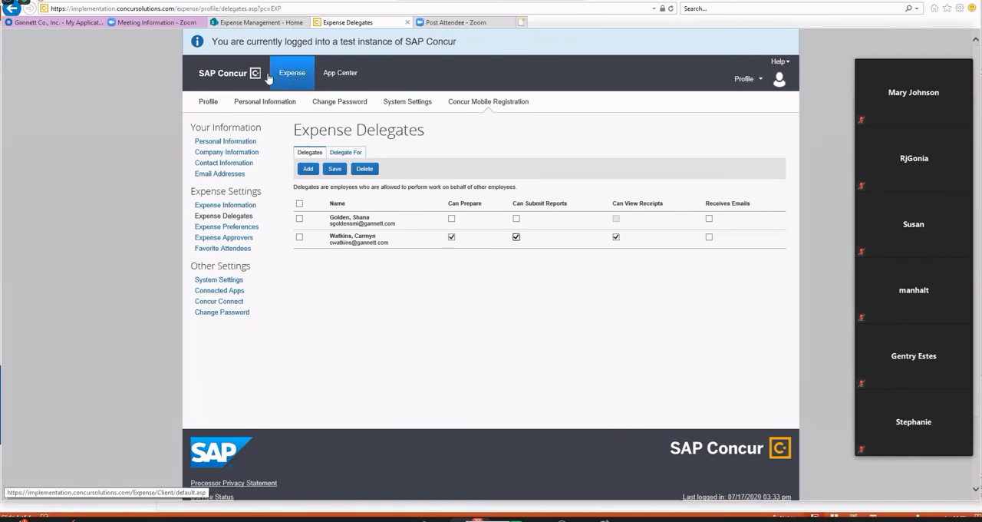
{"action": "left_click", "coordinate": [238, 73]}
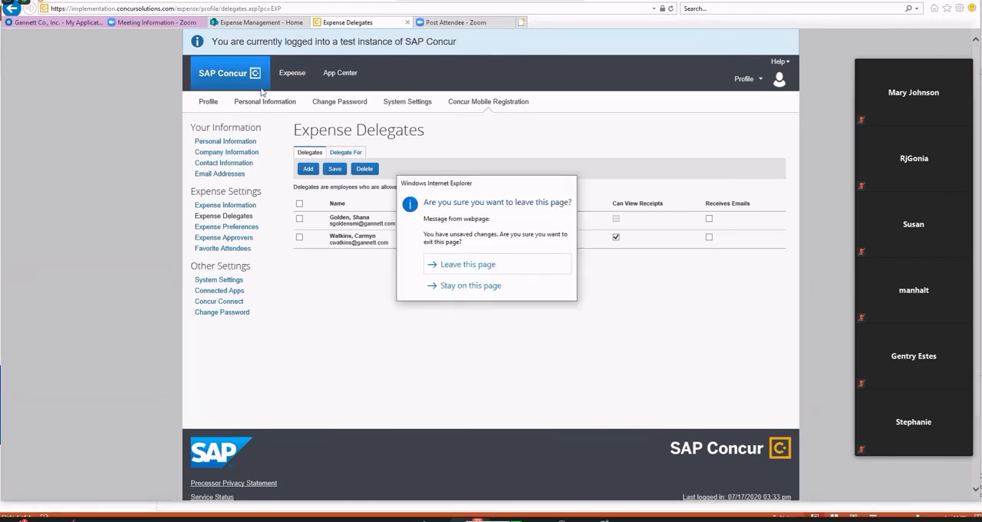
{"action": "left_click", "coordinate": [487, 268]}
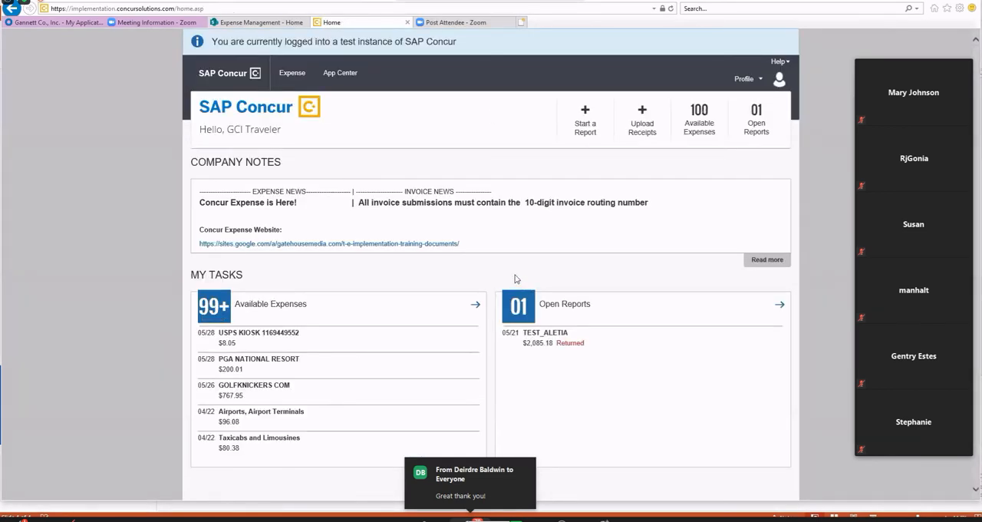
Create a new expense report named TEST_0728_2 with the business purpose Customer Visit.
{"action": "left_click", "coordinate": [586, 116]}
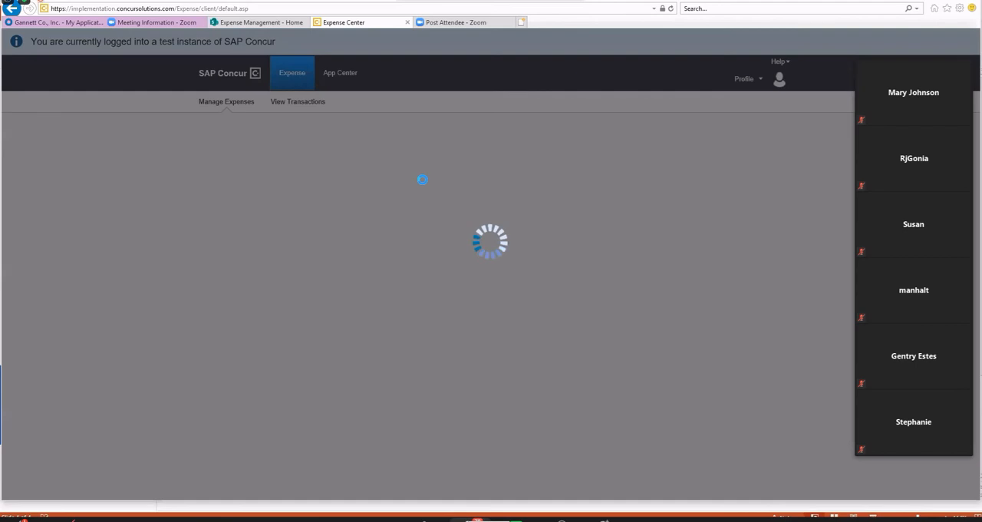
{"action": "type", "text": "TEST "}
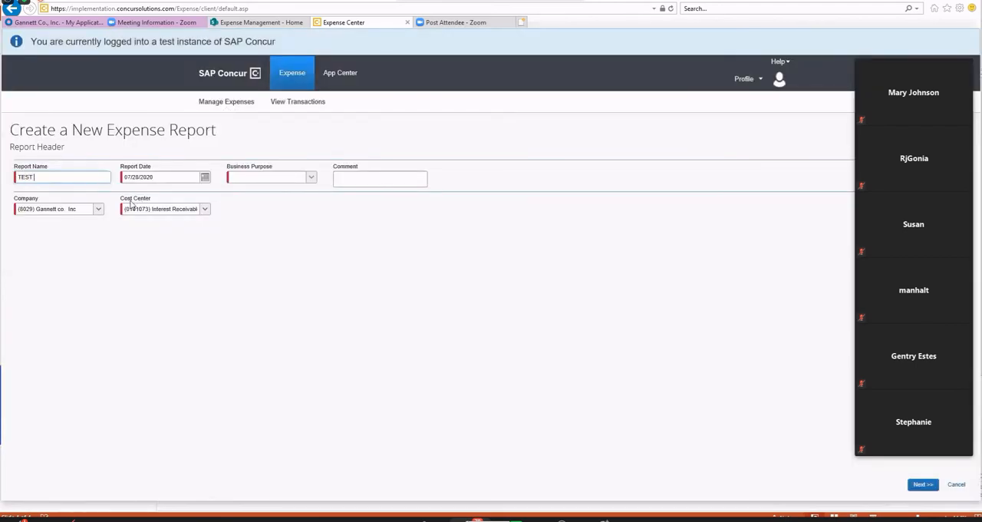
{"action": "type", "text": "0728_2"}
{"action": "left_click", "coordinate": [311, 178]}
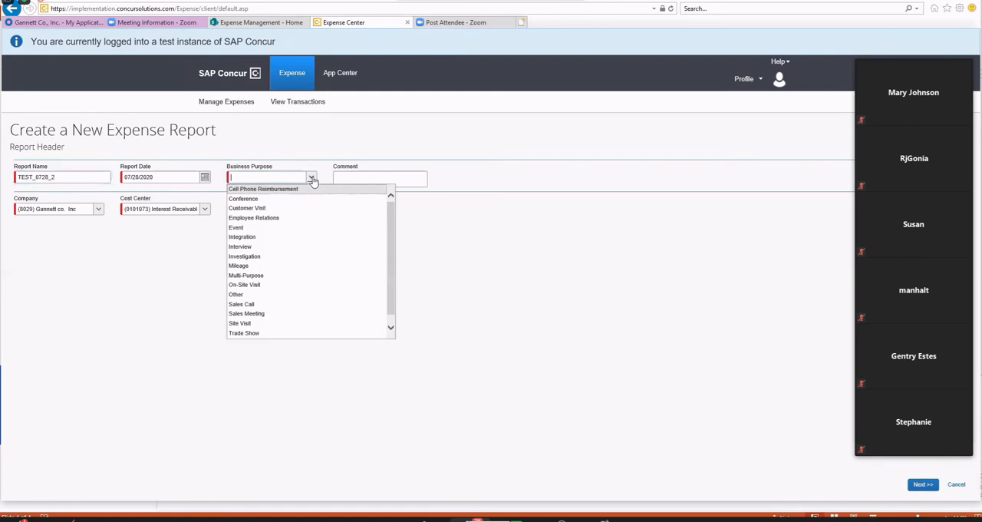
{"action": "left_click", "coordinate": [299, 209]}
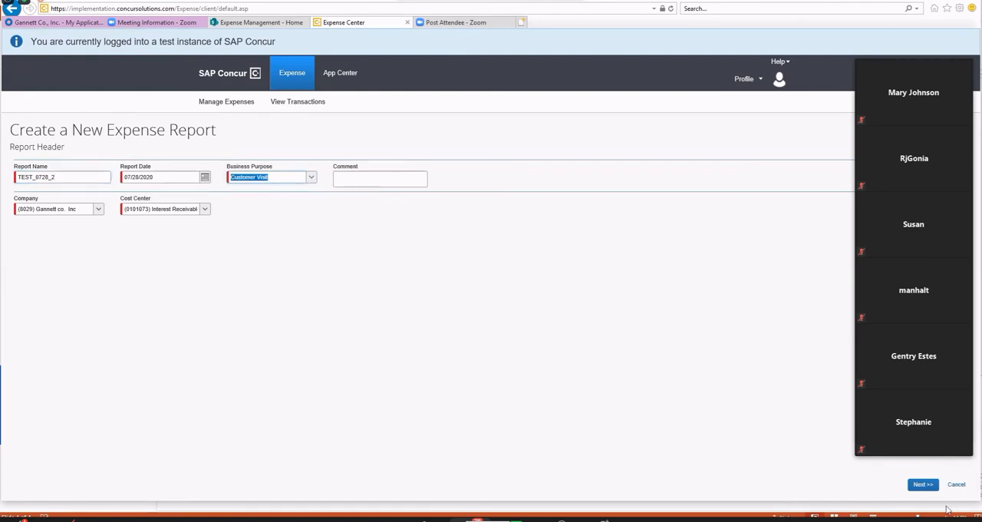
{"action": "left_click", "coordinate": [923, 484]}
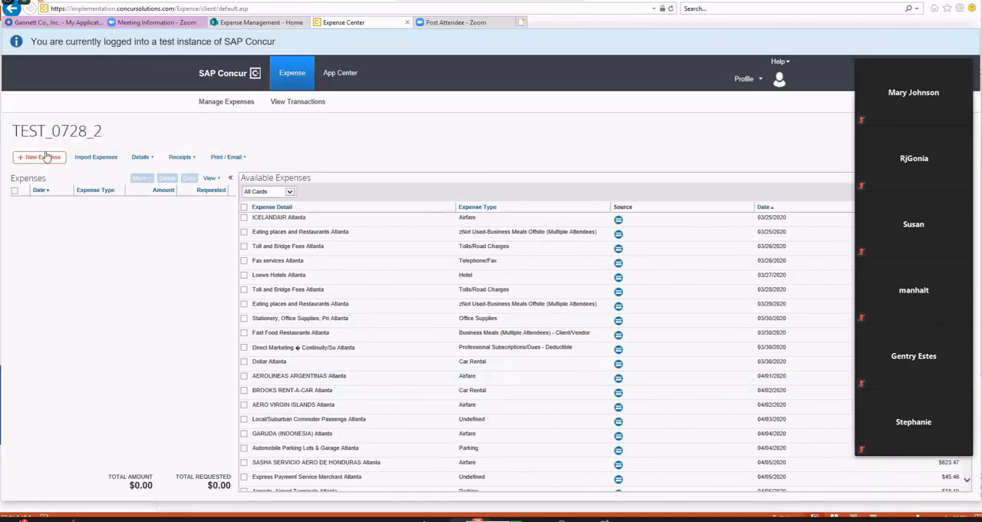
Start a Business Meals (Multiple Attendees) - Staff expense dated 07/27/2020 with the vendor Morton's.
{"action": "left_click", "coordinate": [44, 157]}
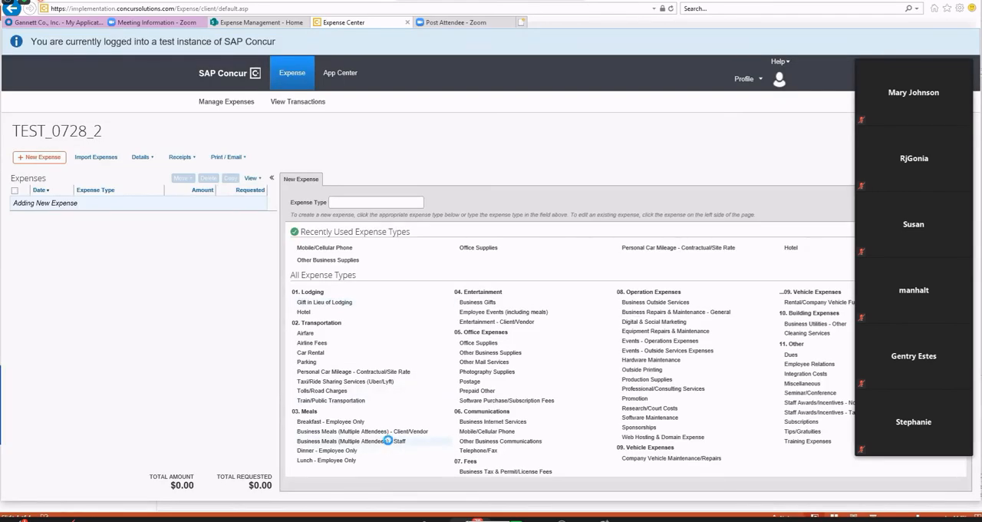
{"action": "left_click", "coordinate": [389, 442]}
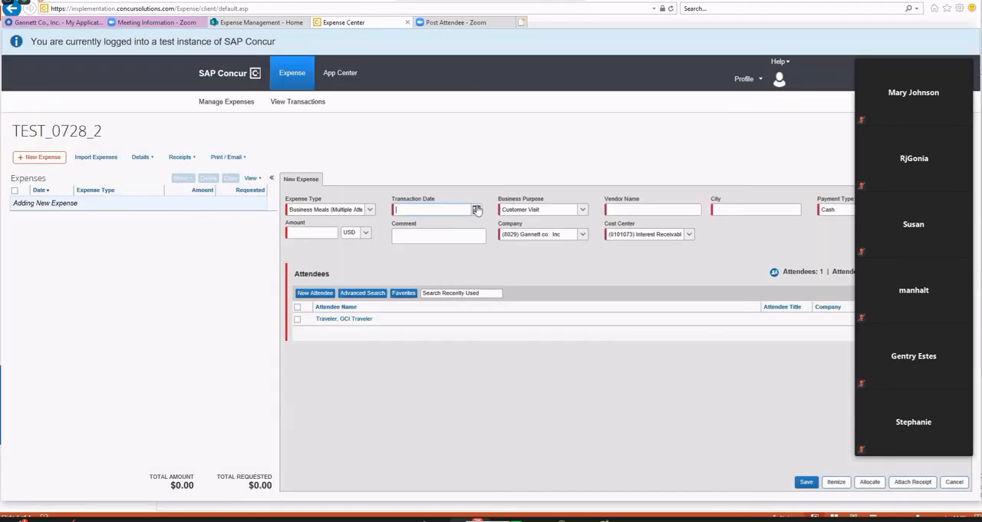
{"action": "left_click", "coordinate": [478, 210]}
{"action": "left_click", "coordinate": [418, 301]}
{"action": "left_click", "coordinate": [631, 210]}
{"action": "type", "text": "Morton's"}
Set the meal expense's city to Indianapolis, Indiana and its amount to 80.00 USD.
{"action": "left_click", "coordinate": [731, 206]}
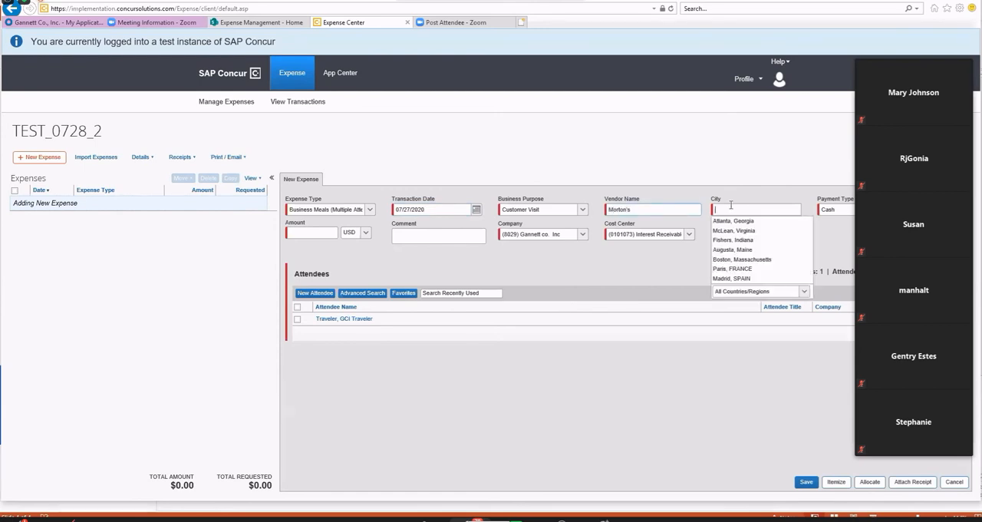
{"action": "type", "text": "Indianapol"}
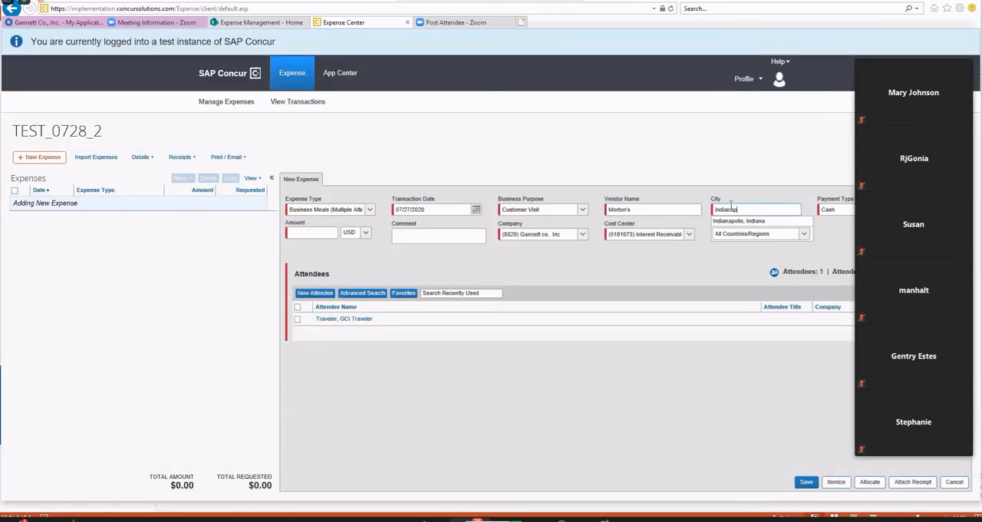
{"action": "left_click", "coordinate": [735, 222]}
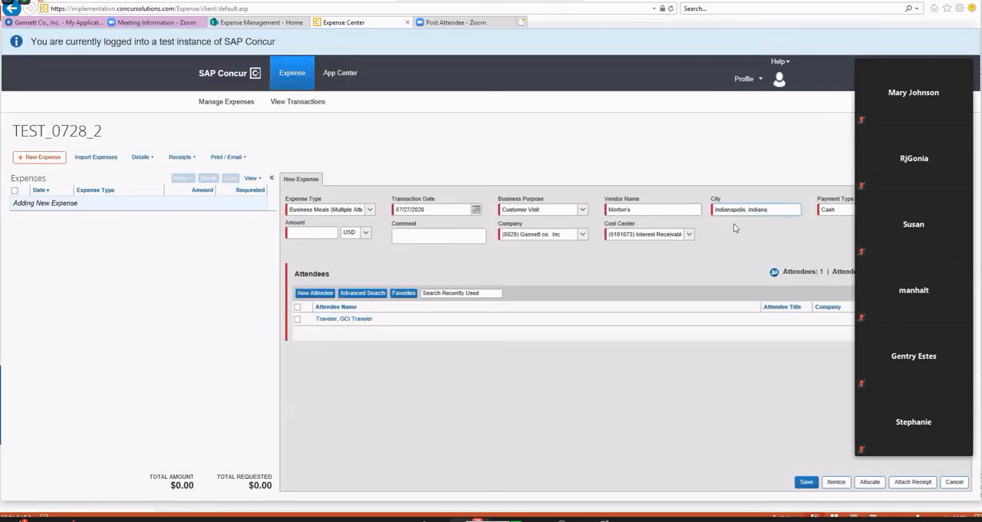
{"action": "left_click", "coordinate": [307, 232]}
{"action": "type", "text": "80"}
{"action": "left_click", "coordinate": [457, 402]}
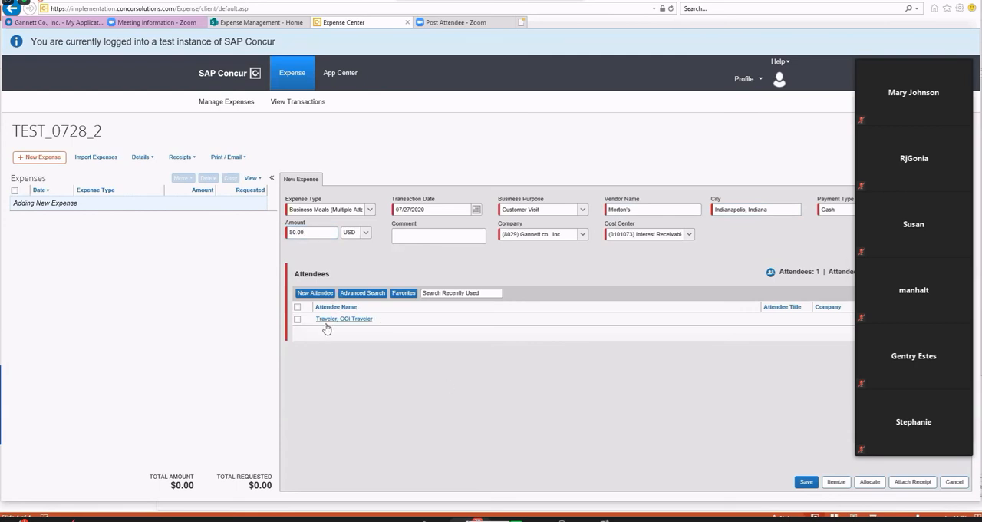
Search for meal attendees of type Employee by last name and add the second-to-last match to the expense.
{"action": "left_click", "coordinate": [363, 294]}
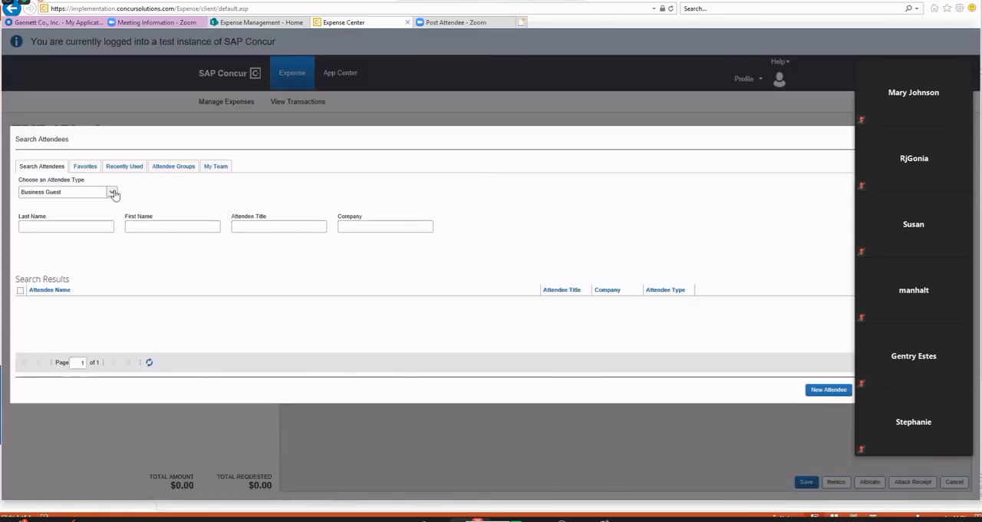
{"action": "left_click", "coordinate": [113, 193]}
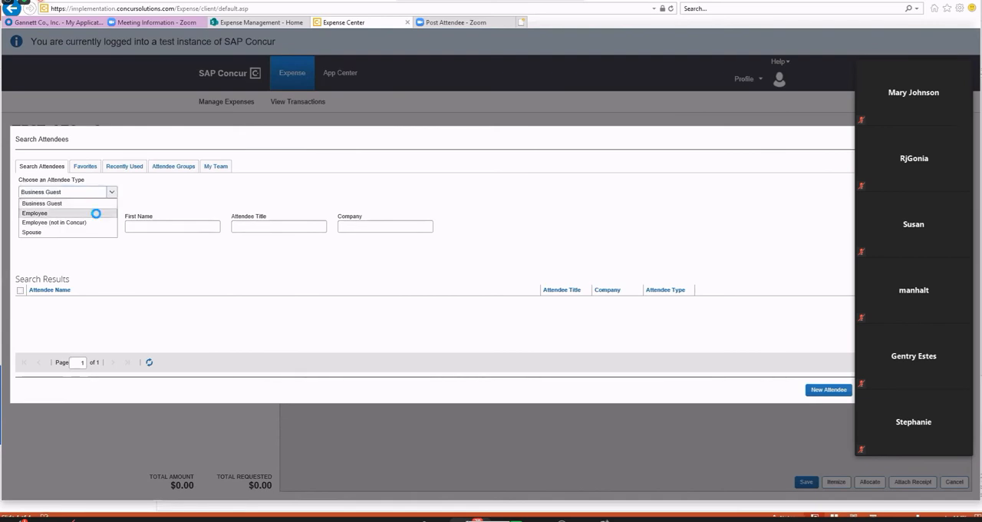
{"action": "left_click", "coordinate": [96, 218]}
{"action": "left_click", "coordinate": [76, 224]}
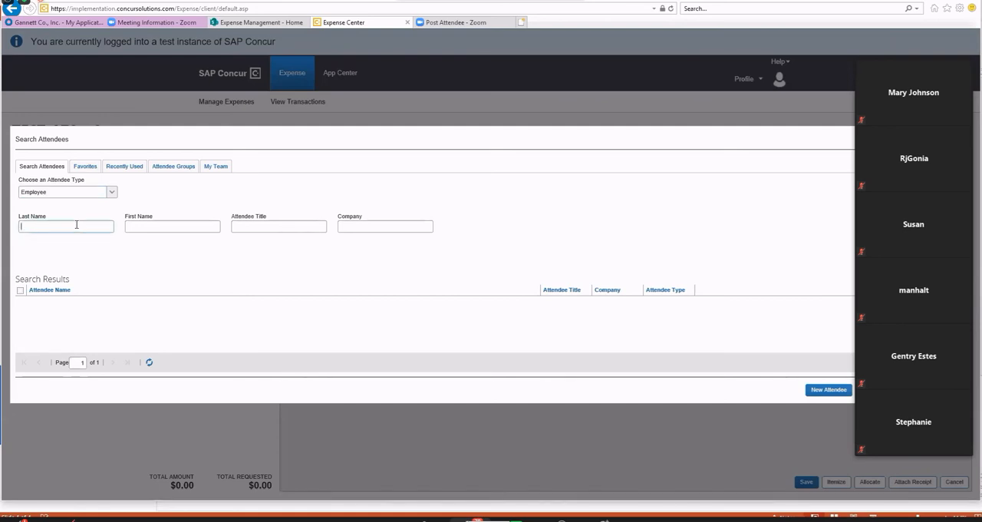
{"action": "type", "text": "golden"}
{"action": "key", "text": "Return"}
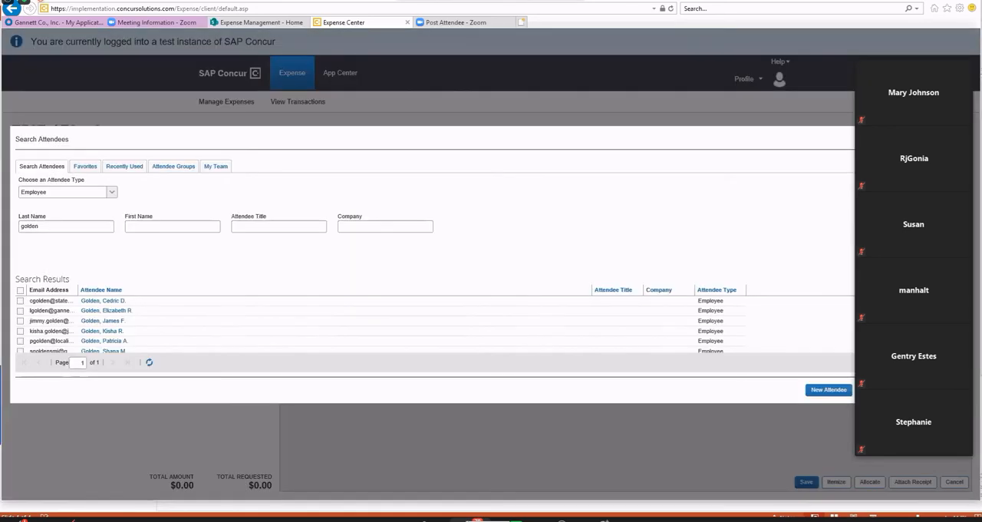
{"action": "scroll", "coordinate": [137, 308], "scroll_direction": "down", "scroll_amount": 1}
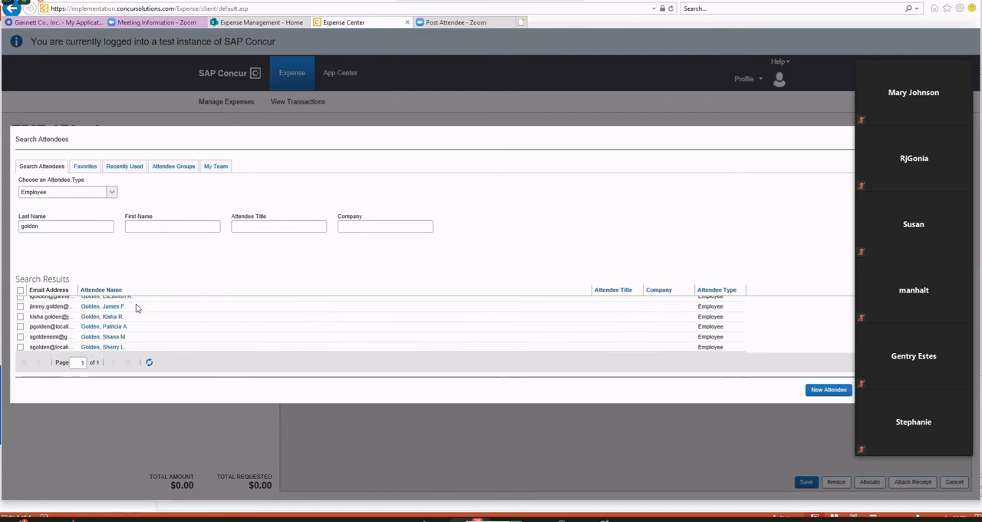
{"action": "left_click", "coordinate": [20, 336]}
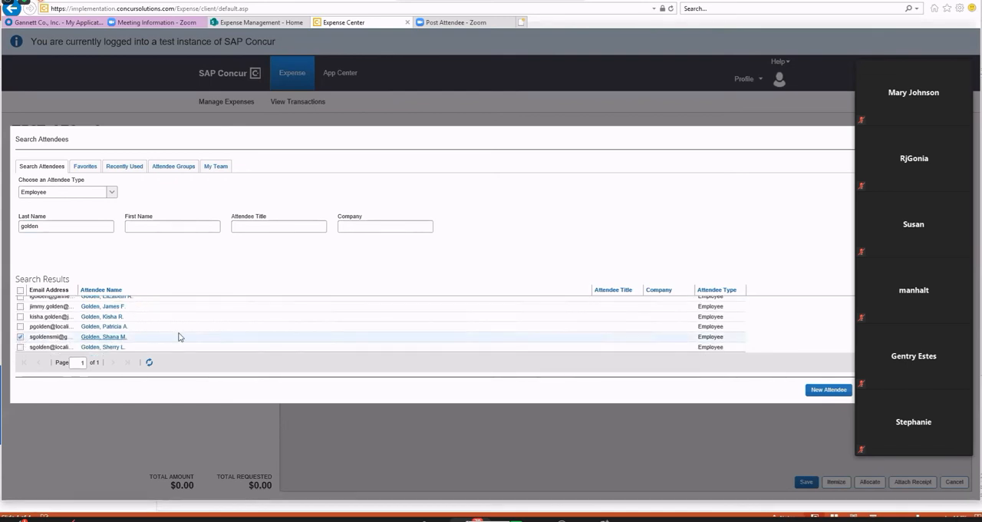
{"action": "left_click", "coordinate": [882, 390]}
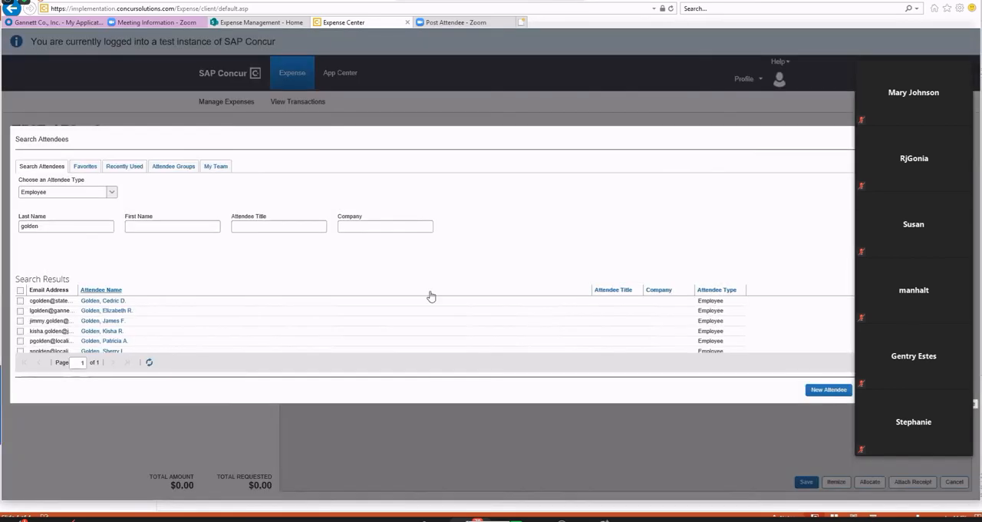
Search the Employee attendees by a different last name and add the first match to the meal expense.
{"action": "double_click", "coordinate": [30, 226]}
{"action": "type", "text": "watkins"}
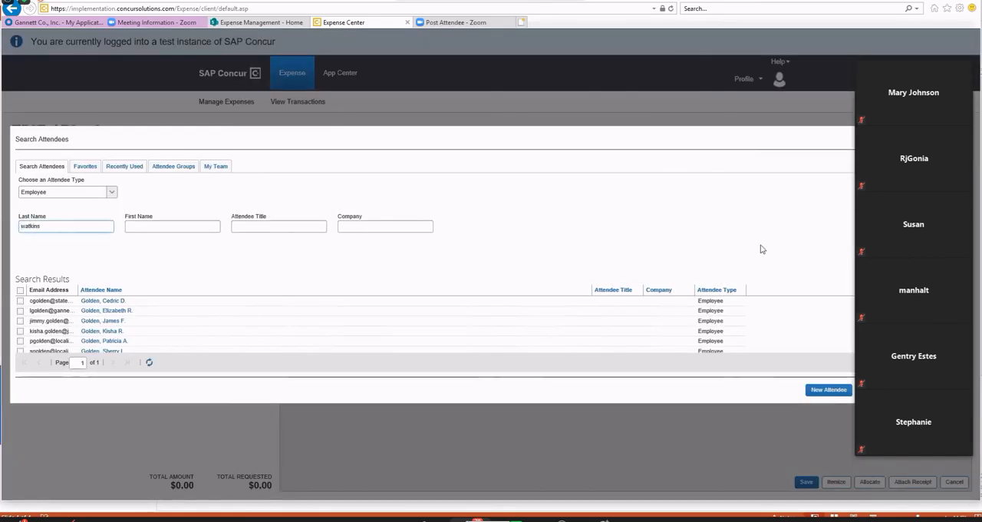
{"action": "key", "text": "Return"}
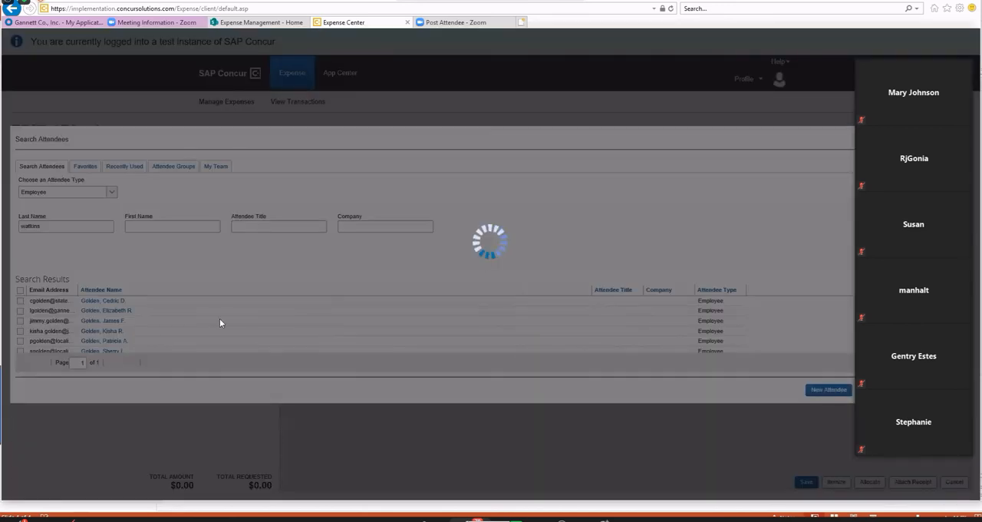
{"action": "left_click", "coordinate": [134, 301]}
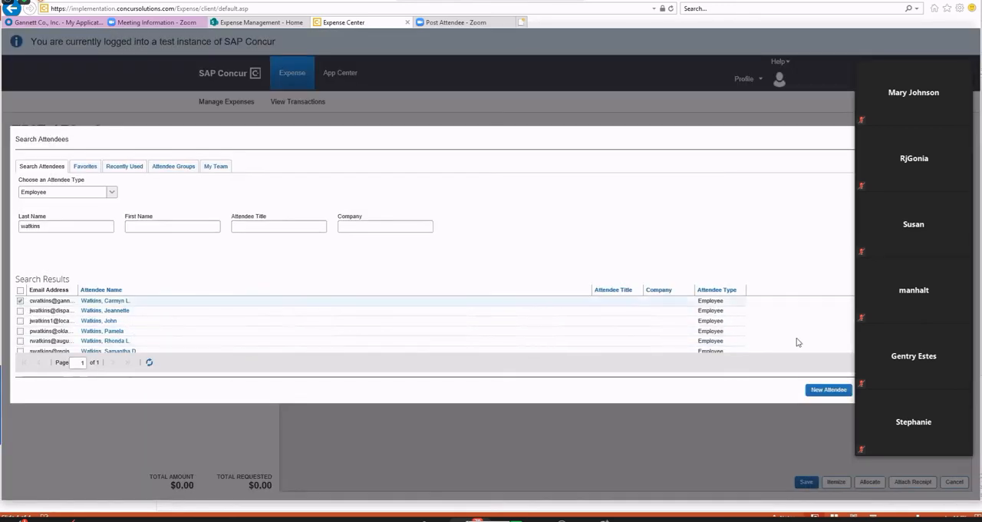
{"action": "left_click", "coordinate": [883, 390]}
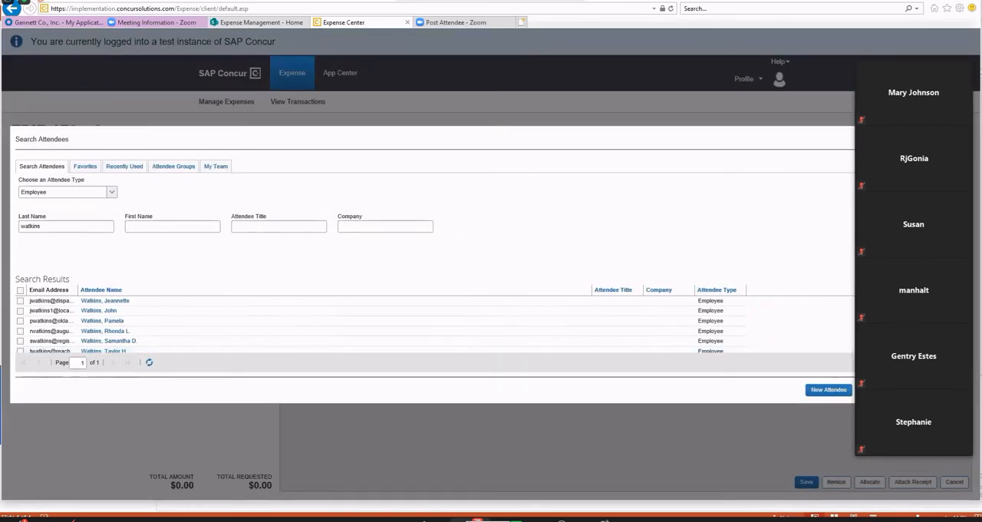
Close the attendee search, save the meal expense to the report and return to the home page.
{"action": "left_click", "coordinate": [948, 390]}
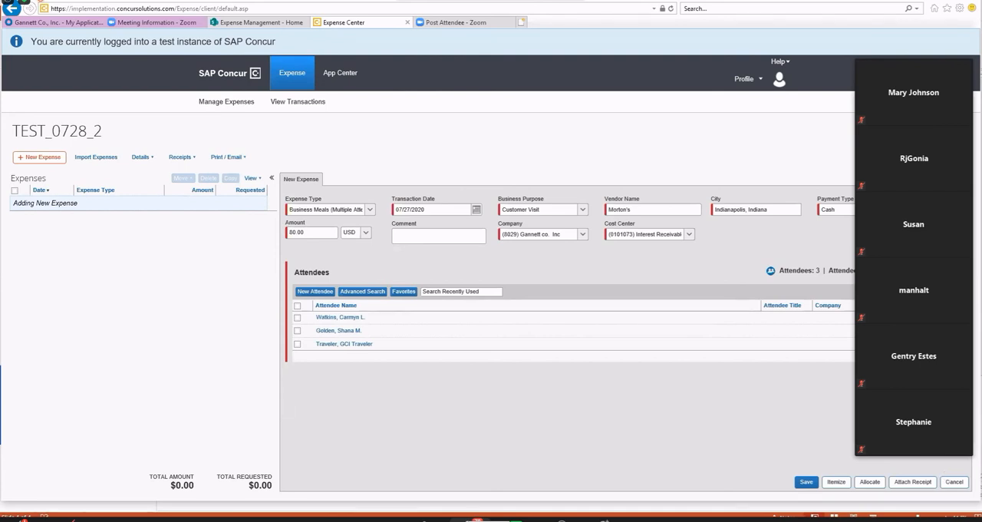
{"action": "left_click", "coordinate": [806, 481]}
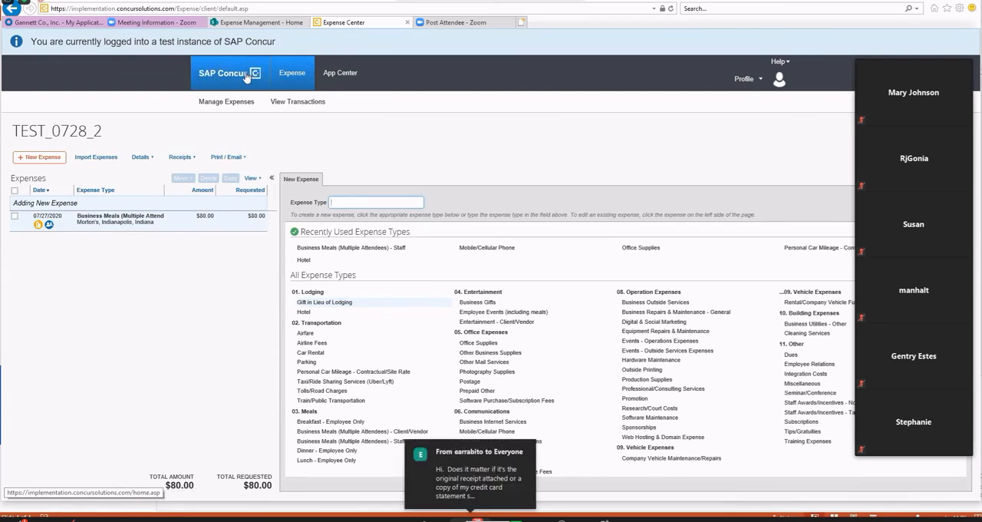
{"action": "left_click", "coordinate": [247, 76]}
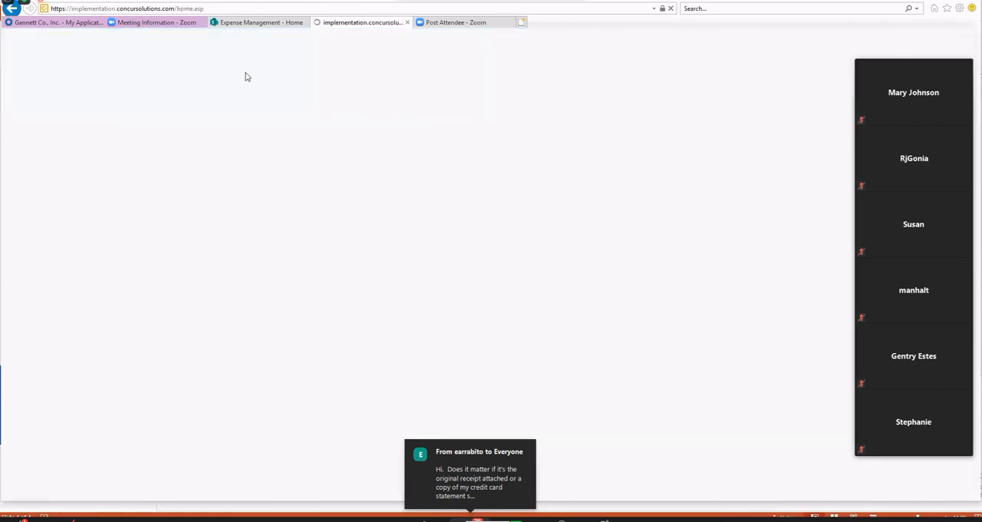
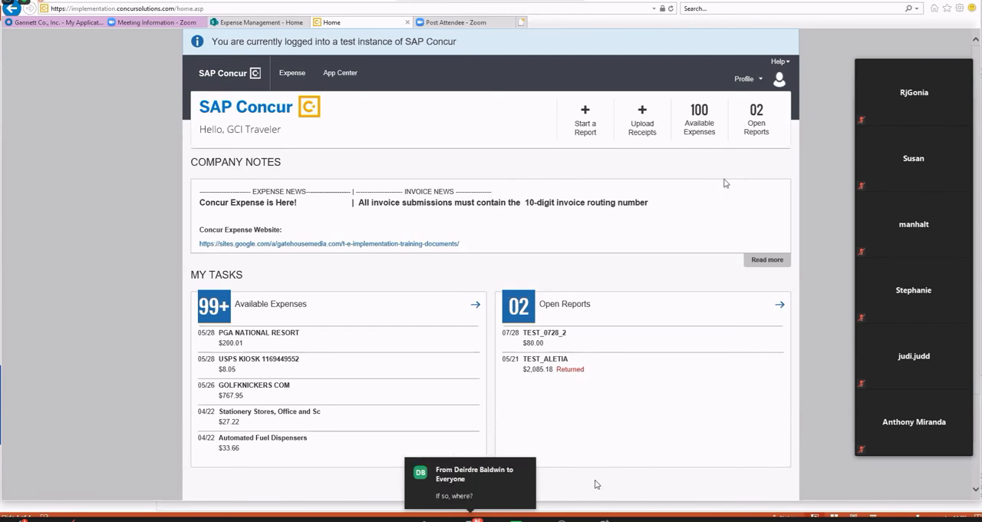
Sign out of the traveler account and submit the approver account's username on the sign-in page.
{"action": "left_click", "coordinate": [763, 82]}
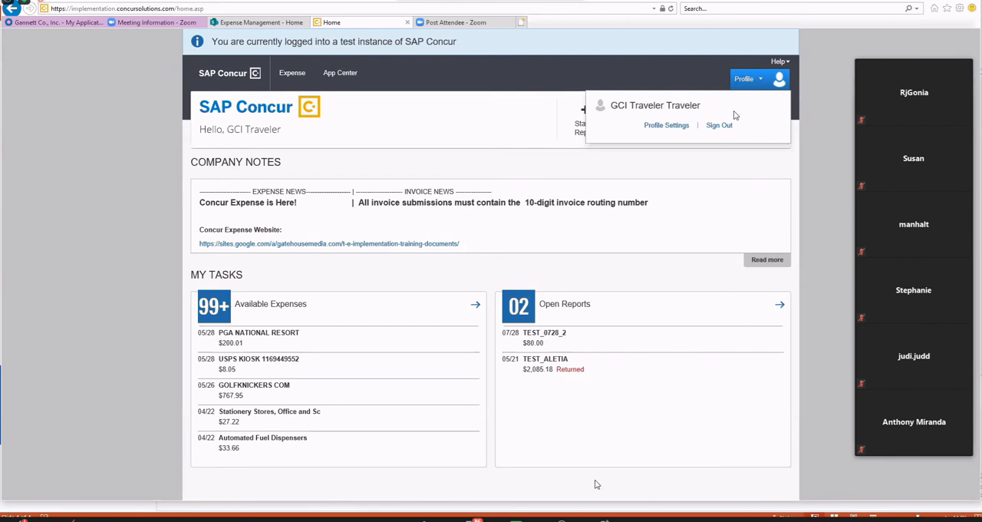
{"action": "left_click", "coordinate": [720, 126]}
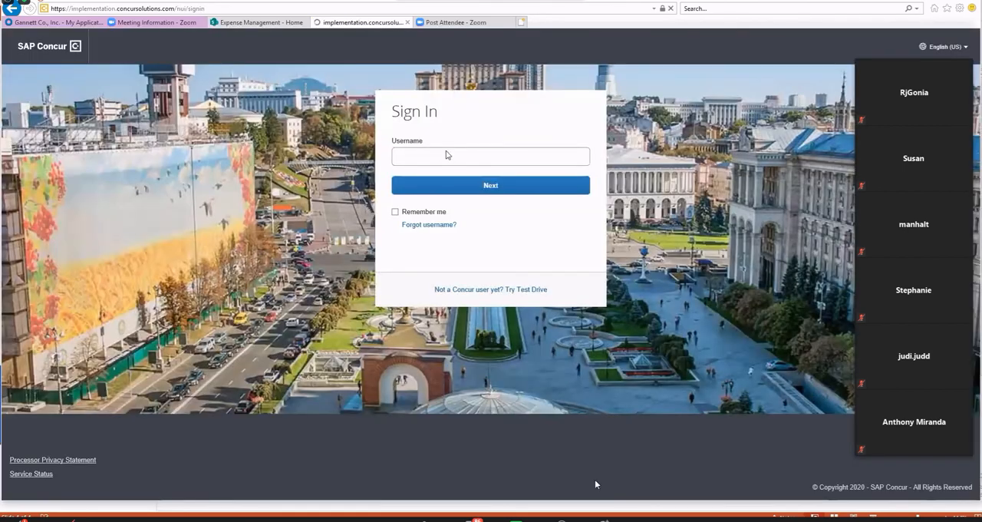
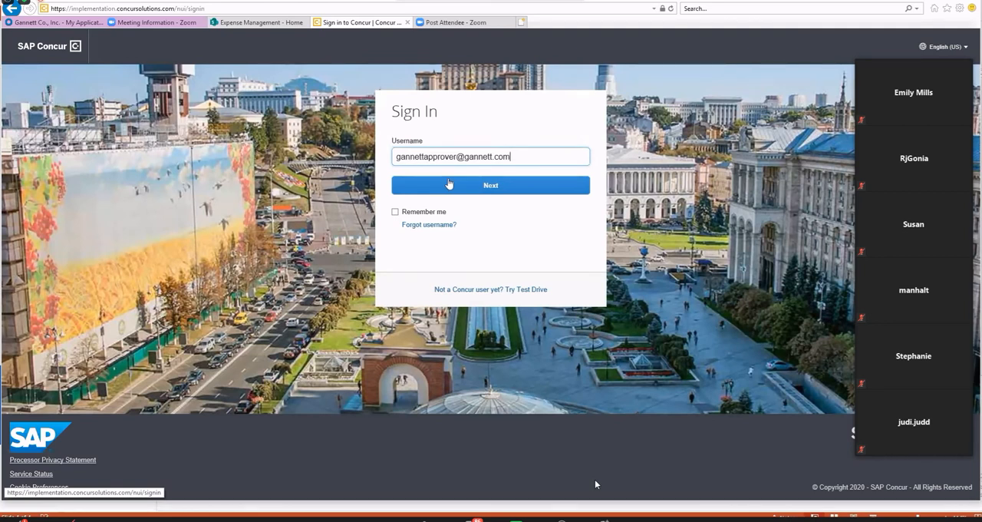
{"action": "left_click", "coordinate": [449, 184]}
Enter the approver account's password and sign in.
{"action": "left_click", "coordinate": [467, 201]}
{"action": "type", "text": "••"}
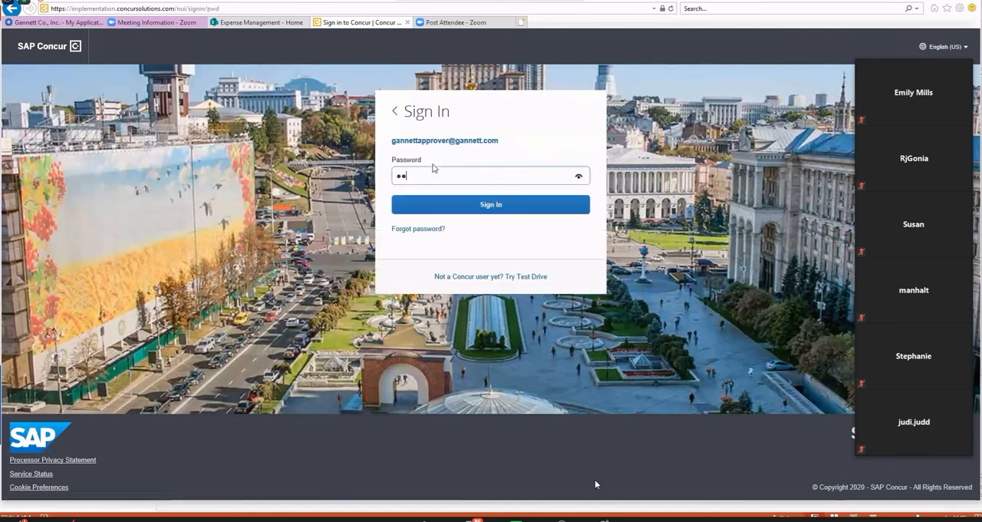
{"action": "type", "text": "••"}
{"action": "key", "text": "BackSpace"}
{"action": "key", "text": "BackSpace"}
{"action": "key", "text": "BackSpace"}
{"action": "key", "text": "BackSpace"}
{"action": "type", "text": "•••••••"}
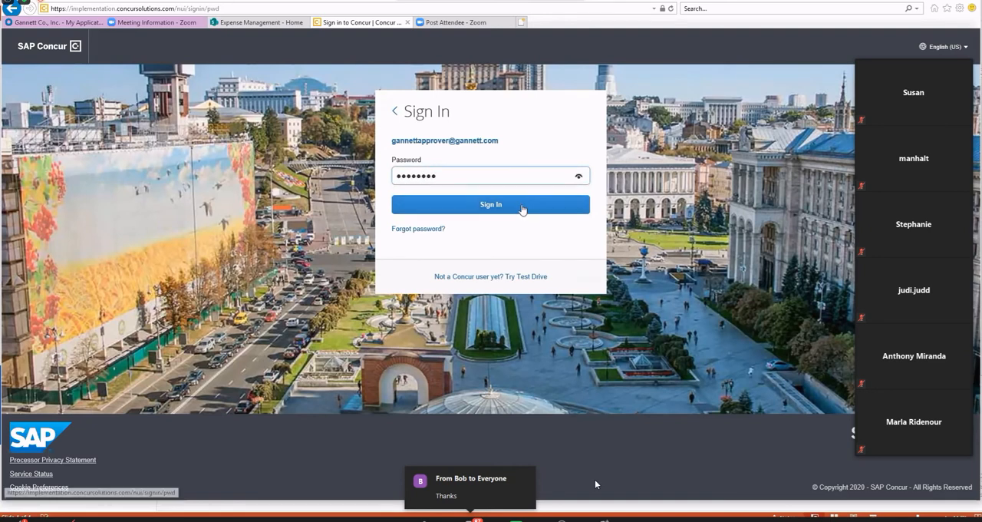
{"action": "left_click", "coordinate": [522, 205]}
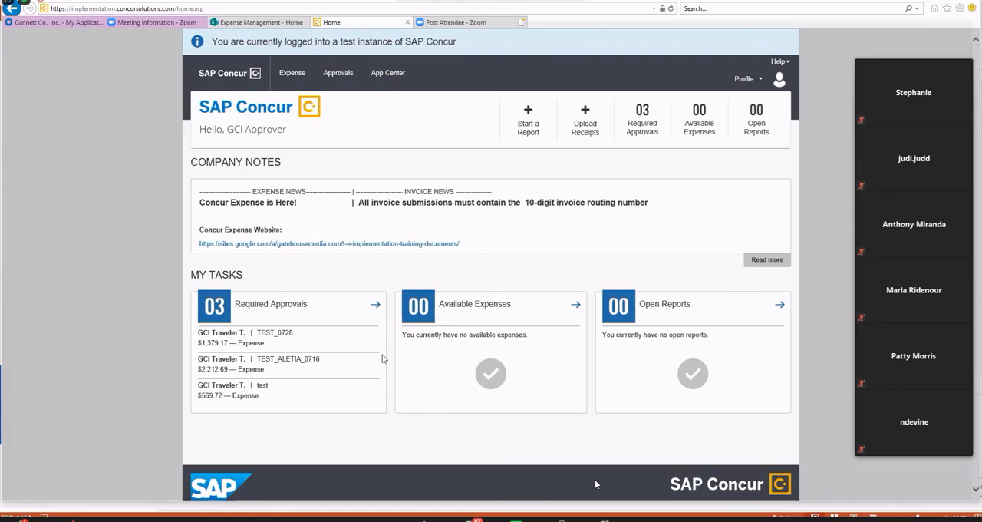
Open expense report TEST_0728 from the list of required approvals.
{"action": "left_click", "coordinate": [274, 307]}
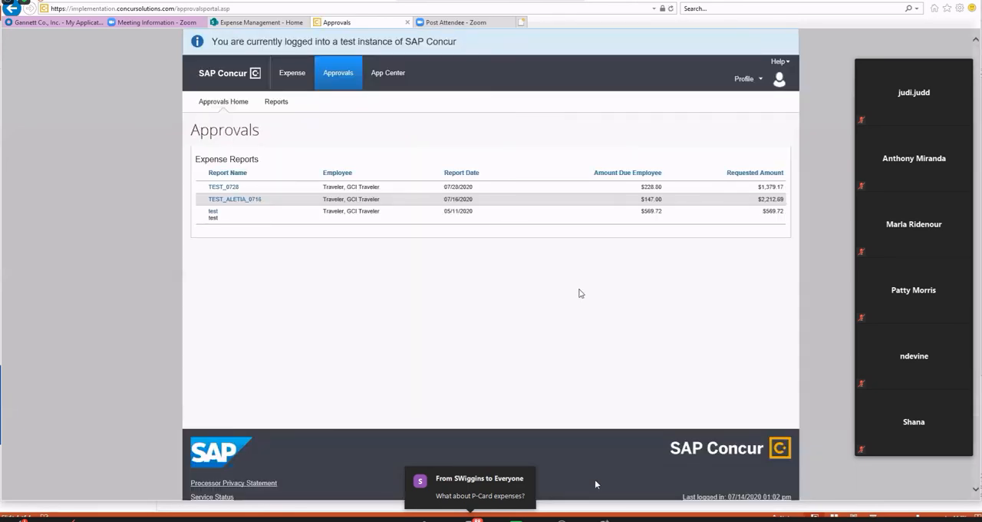
{"action": "left_click", "coordinate": [226, 188]}
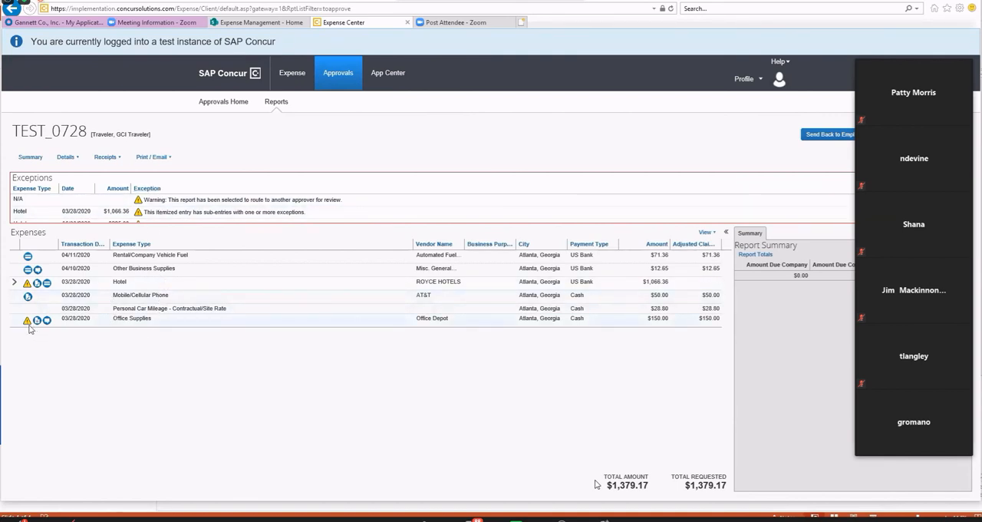
{"action": "mouse_move", "coordinate": [28, 326]}
Review the Other Business Supplies and Mobile/Cellular Phone expenses, including the phone expense's receipt image, and the report's receipt options.
{"action": "left_click", "coordinate": [189, 272]}
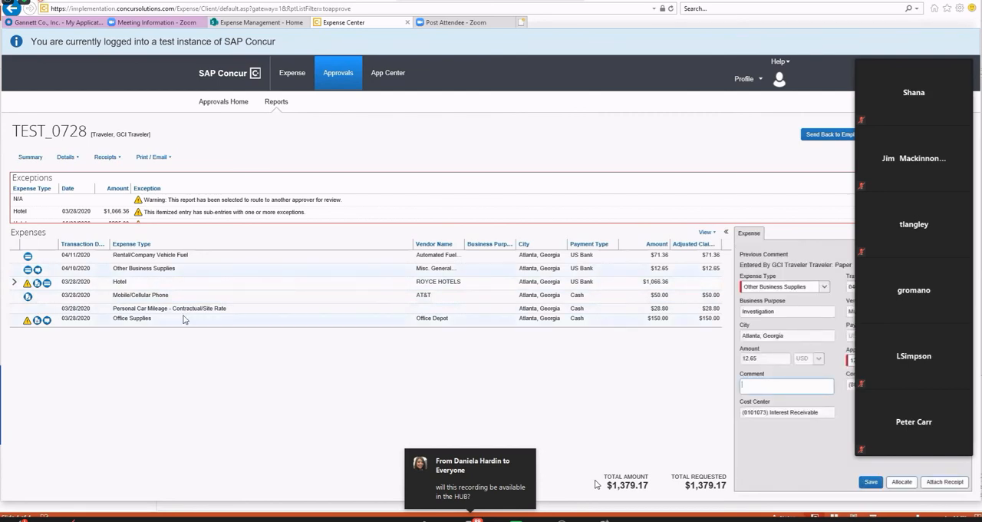
{"action": "left_click", "coordinate": [185, 299]}
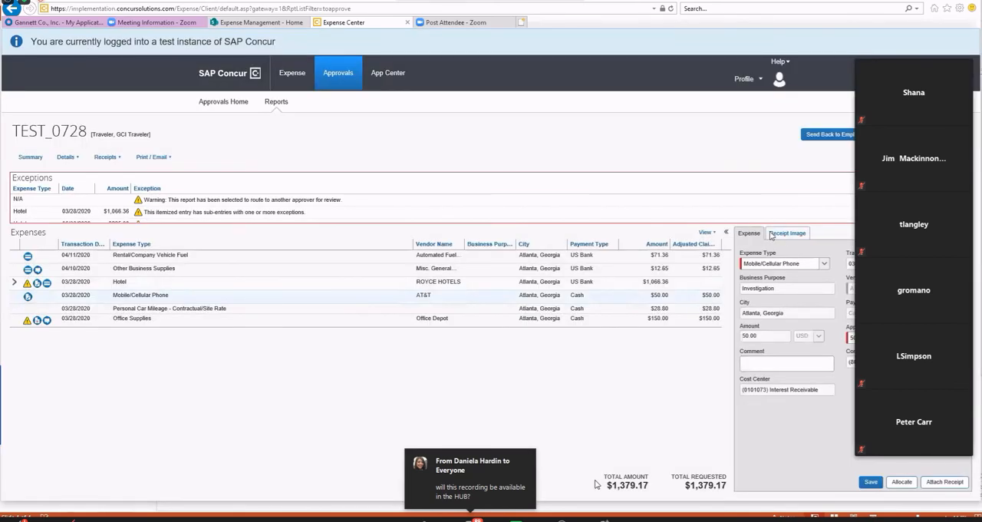
{"action": "left_click", "coordinate": [790, 237]}
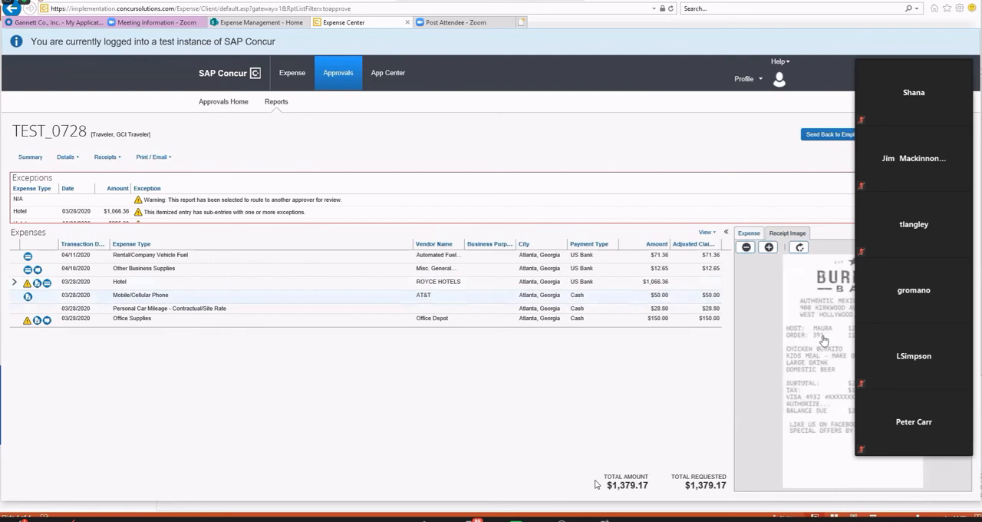
{"action": "left_click", "coordinate": [749, 234]}
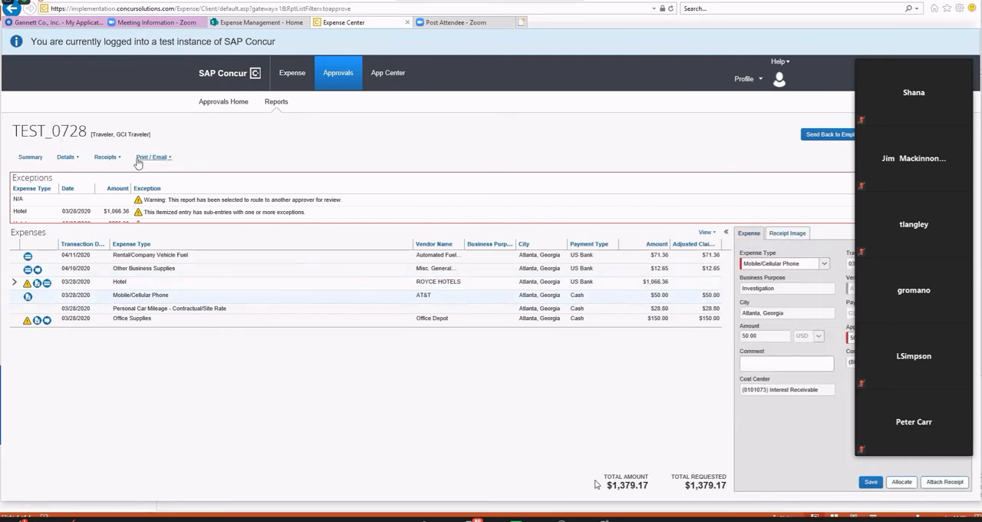
{"action": "left_click", "coordinate": [106, 157]}
Approve report TEST_0728, accept the certification that receipts were reviewed, and sign out of the approver account.
{"action": "left_click", "coordinate": [893, 134]}
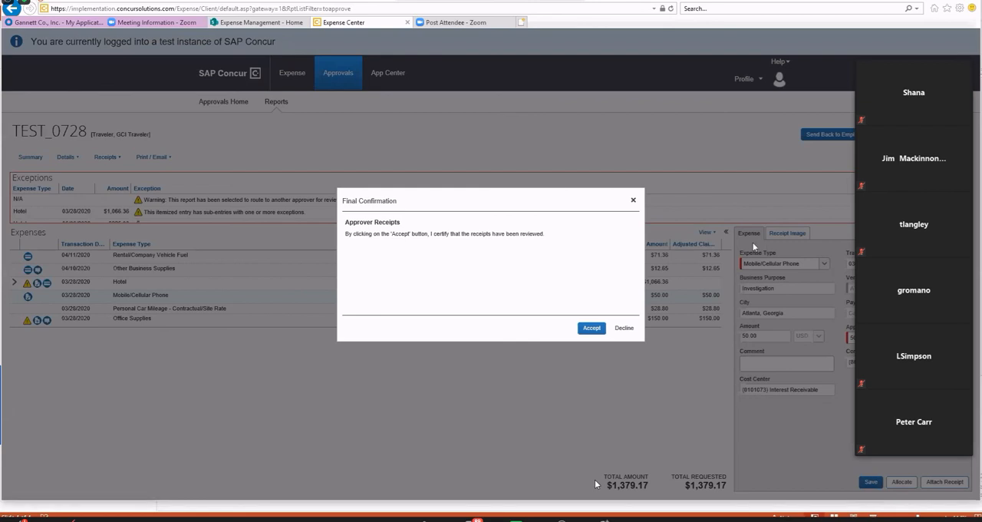
{"action": "left_click", "coordinate": [588, 329]}
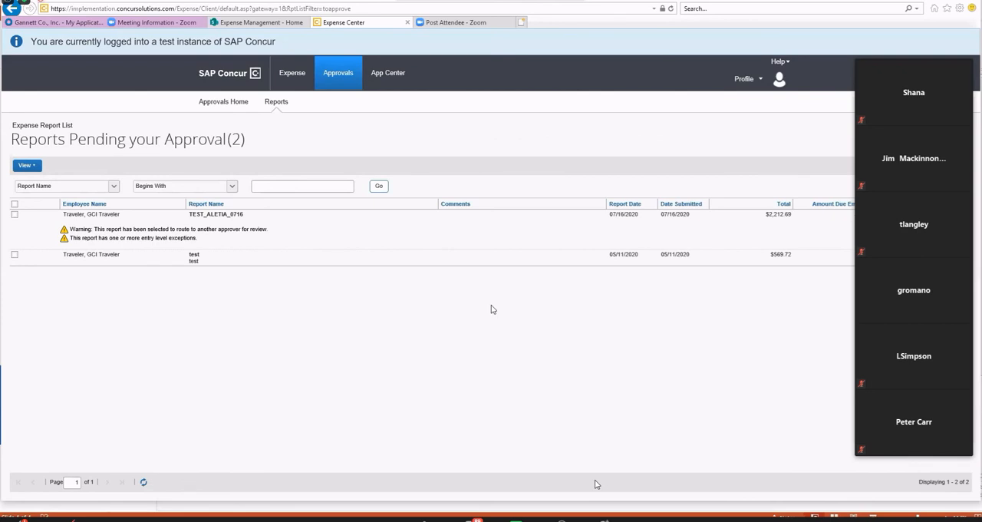
{"action": "left_click", "coordinate": [763, 81]}
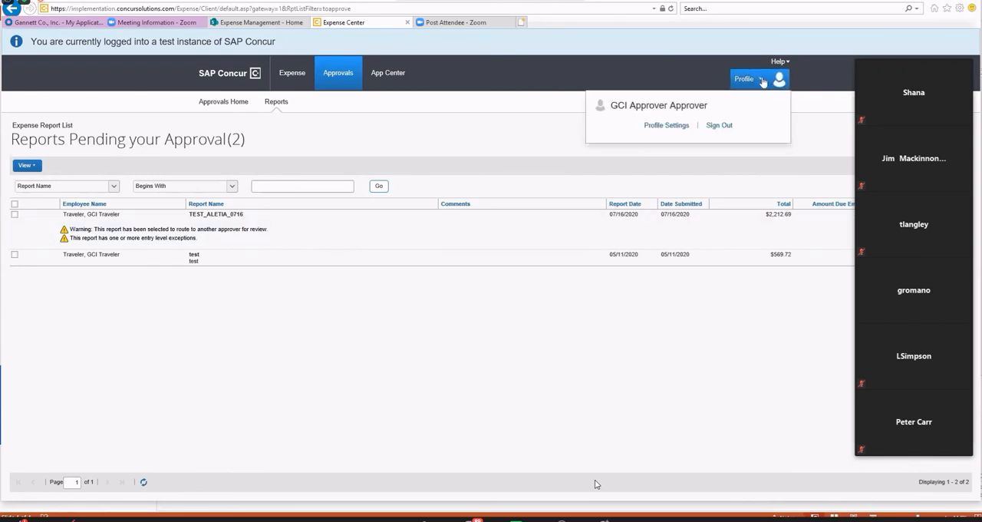
{"action": "left_click", "coordinate": [717, 127]}
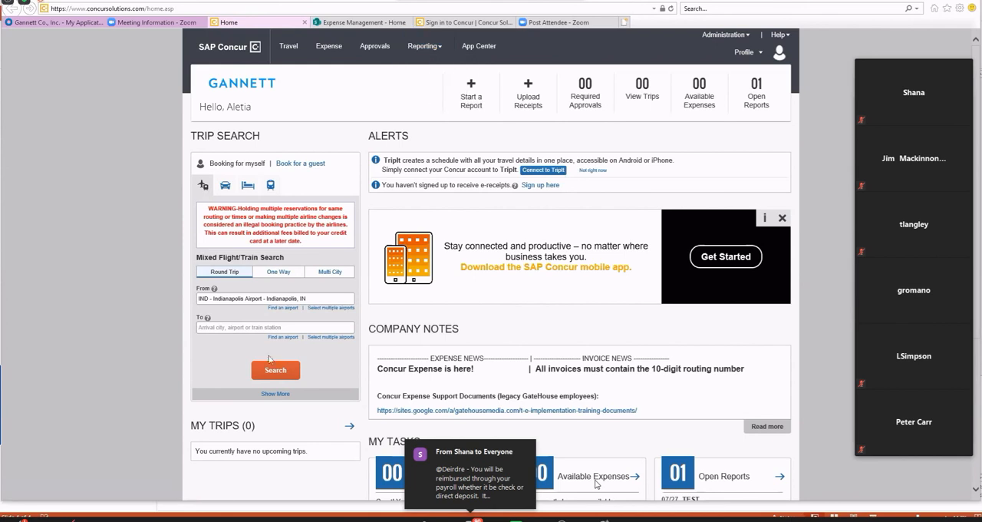
From the live Concur home page, start a proxy session as a user in the assigned group, found by last name.
{"action": "scroll", "coordinate": [597, 310], "scroll_direction": "down", "scroll_amount": 2}
{"action": "scroll", "coordinate": [597, 309], "scroll_direction": "up", "scroll_amount": 2}
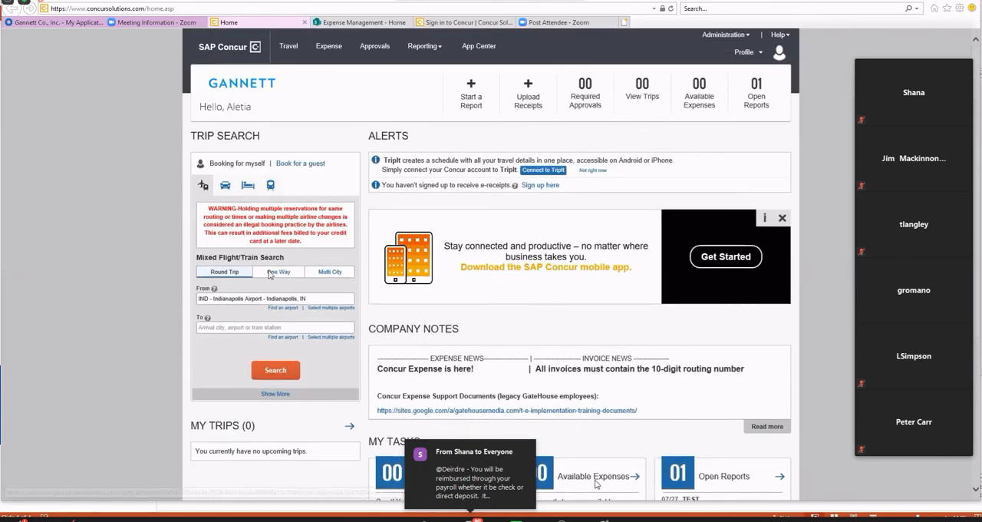
{"action": "left_click", "coordinate": [758, 53]}
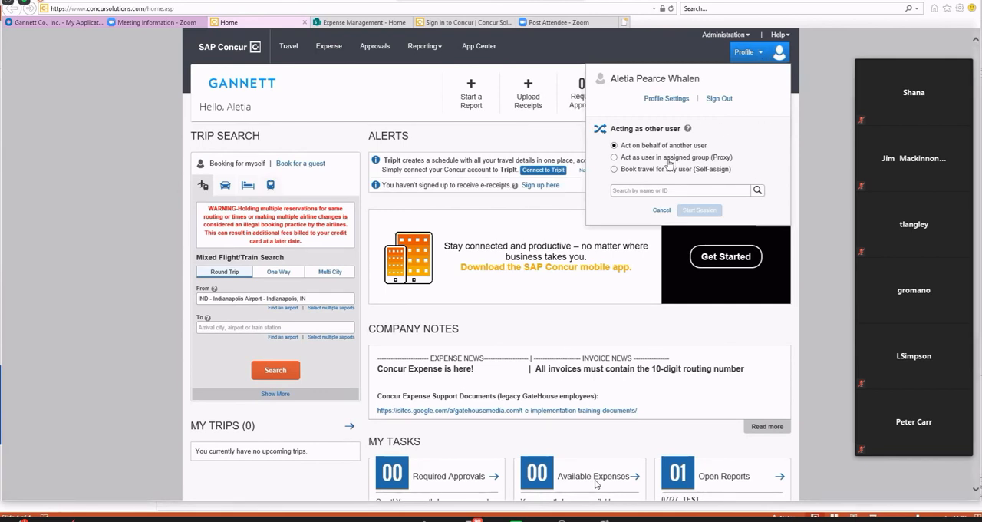
{"action": "left_click", "coordinate": [668, 159]}
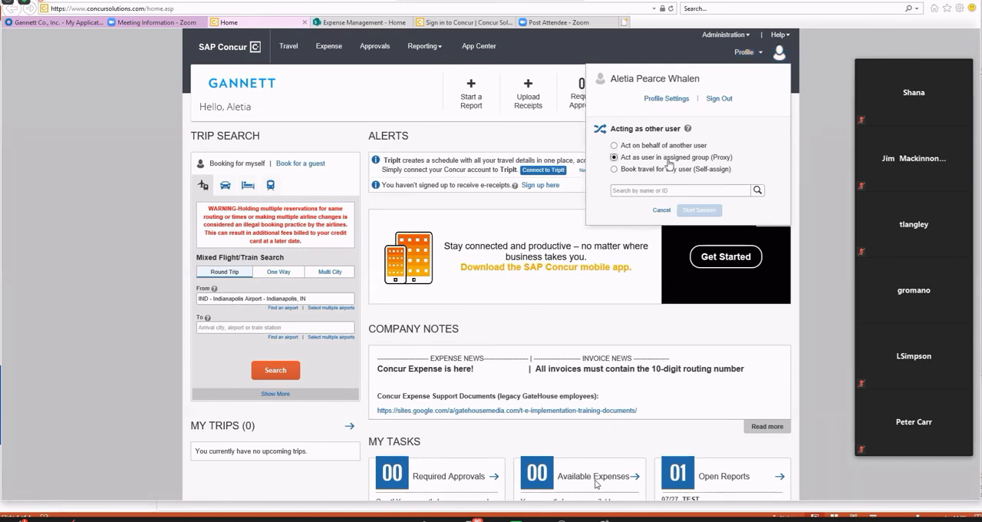
{"action": "left_click", "coordinate": [641, 190]}
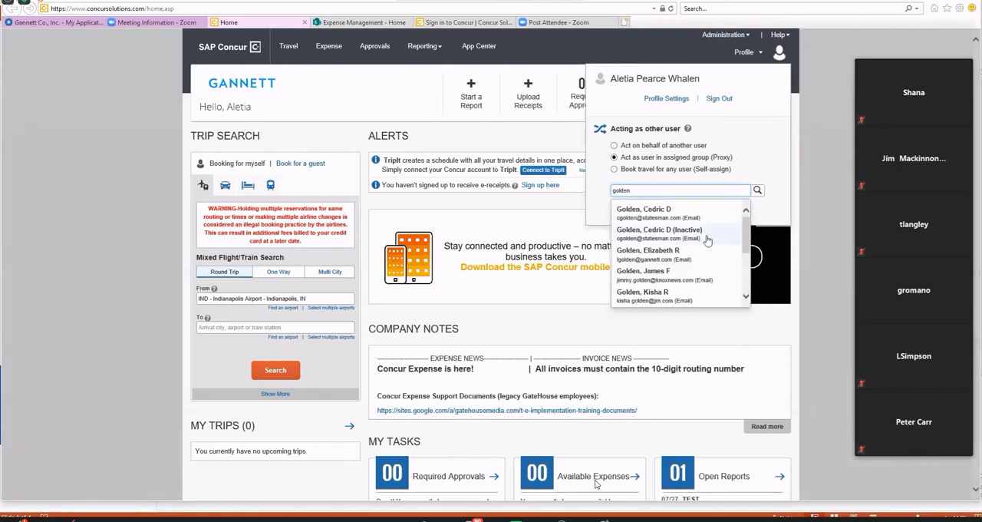
{"action": "scroll", "coordinate": [708, 238], "scroll_direction": "down", "scroll_amount": 3}
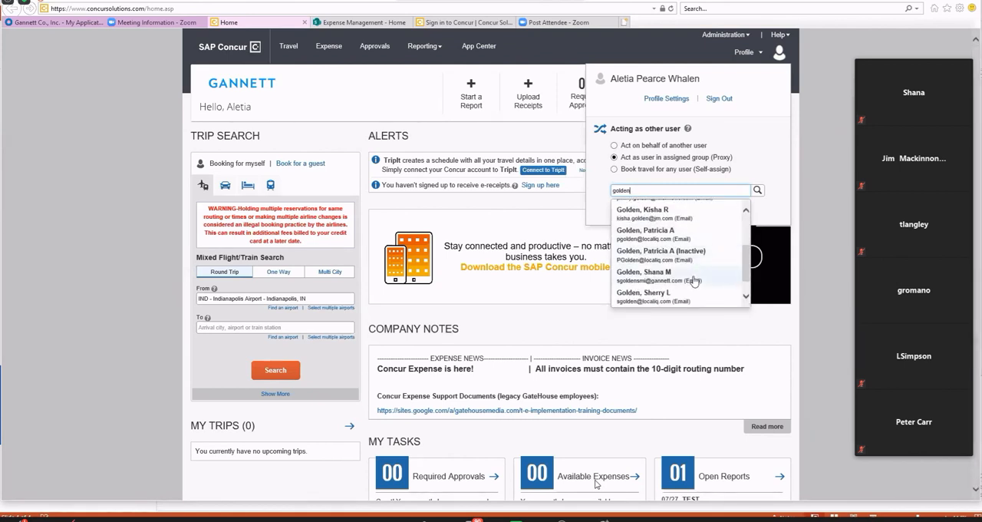
{"action": "left_click", "coordinate": [693, 274]}
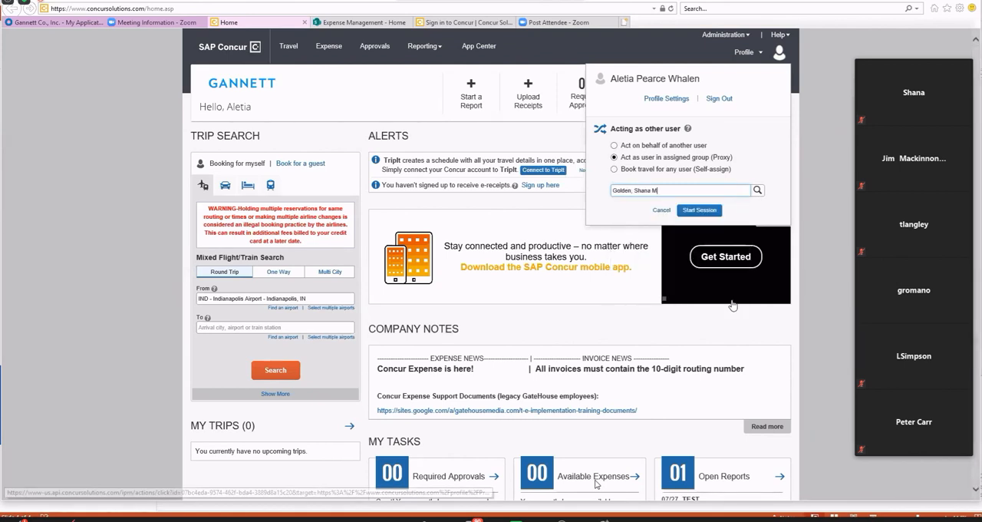
{"action": "left_click", "coordinate": [698, 213]}
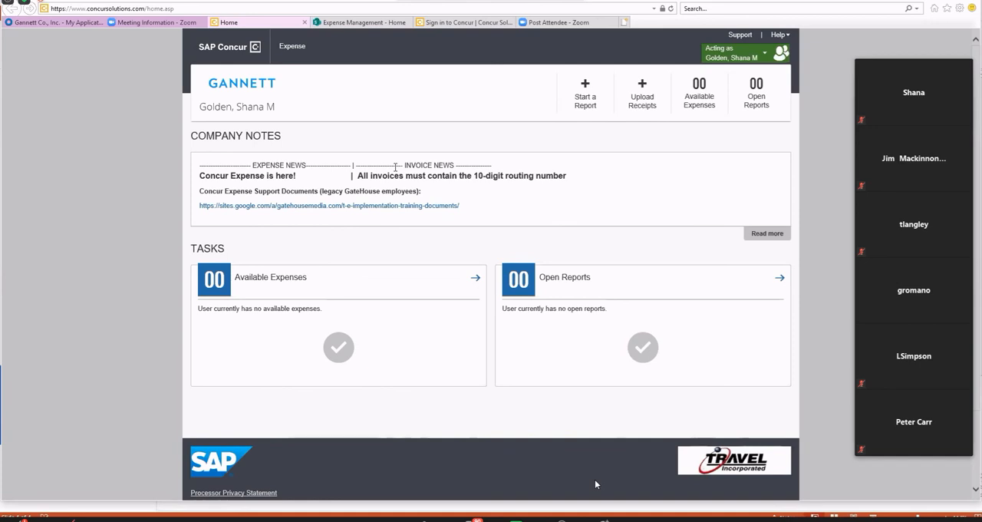
Open the expense support documents site linked in the company notes and look through its Printable Training Documents.
{"action": "left_click", "coordinate": [367, 207]}
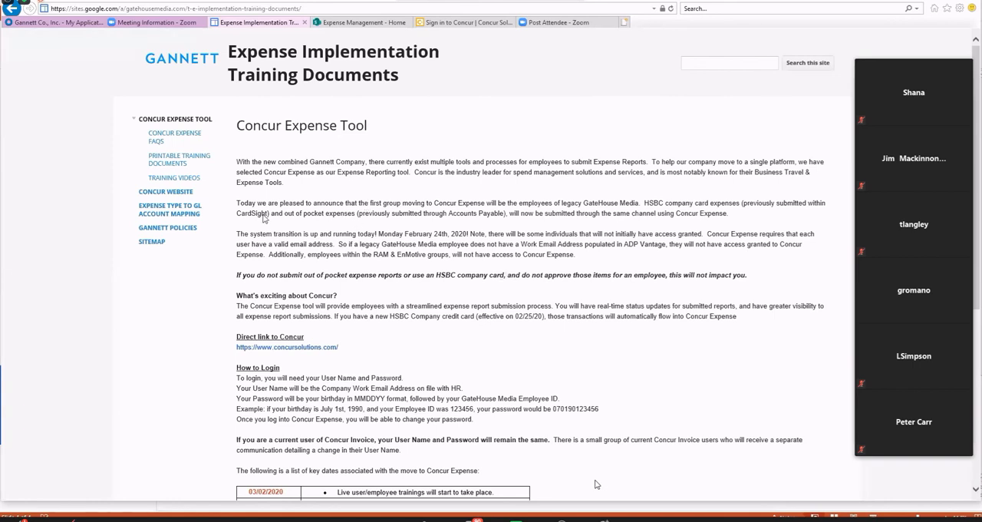
{"action": "left_click", "coordinate": [177, 159]}
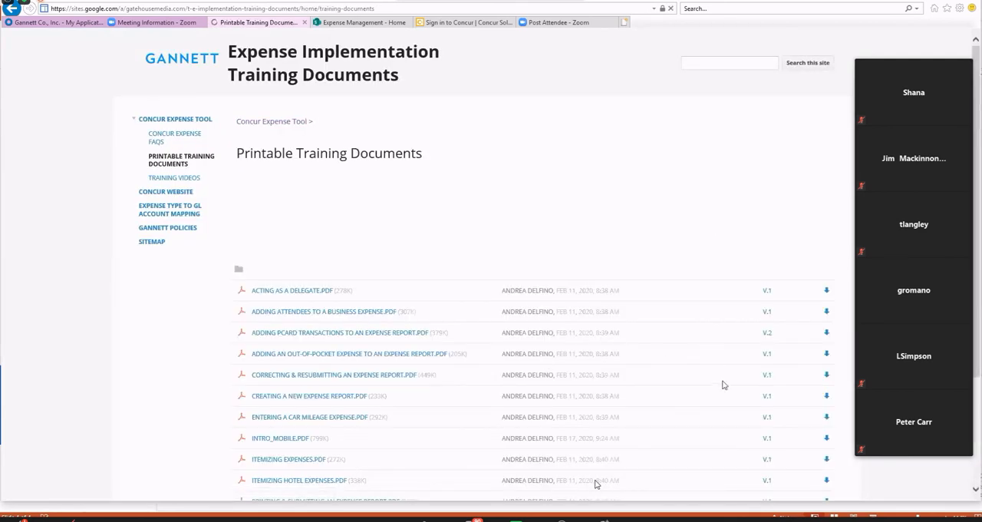
{"action": "scroll", "coordinate": [715, 376], "scroll_direction": "down", "scroll_amount": 3}
{"action": "scroll", "coordinate": [716, 378], "scroll_direction": "up", "scroll_amount": 1}
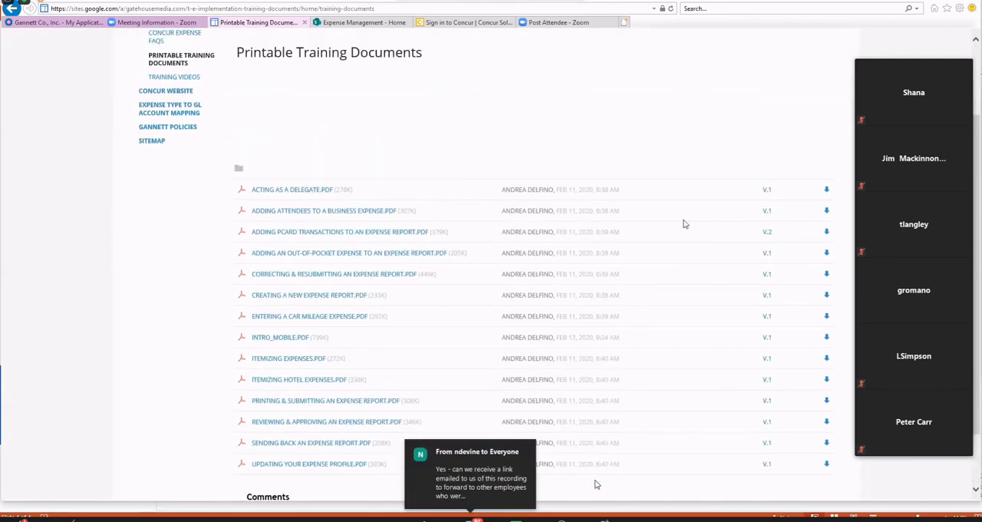
Look through the list of Training Videos on the Expense Implementation site.
{"action": "left_click", "coordinate": [174, 76]}
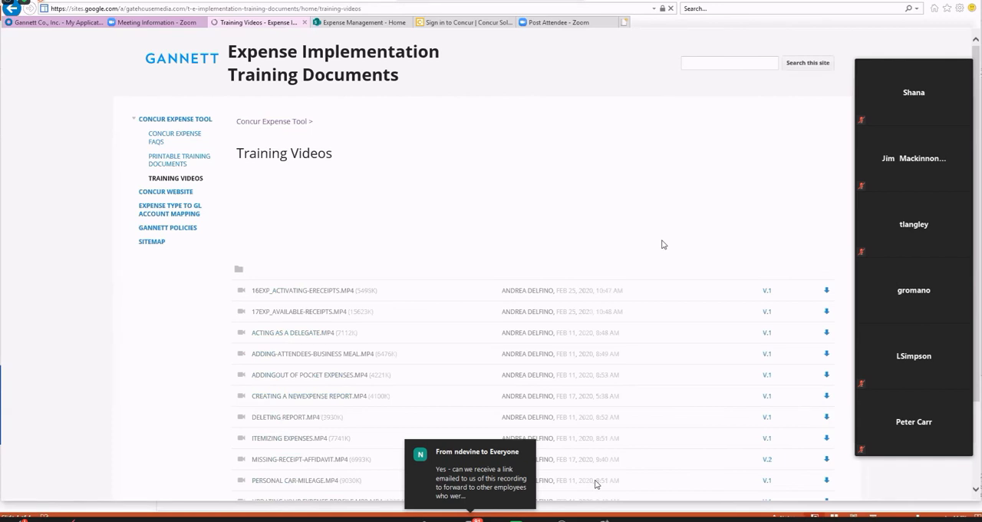
{"action": "scroll", "coordinate": [663, 244], "scroll_direction": "down", "scroll_amount": 1}
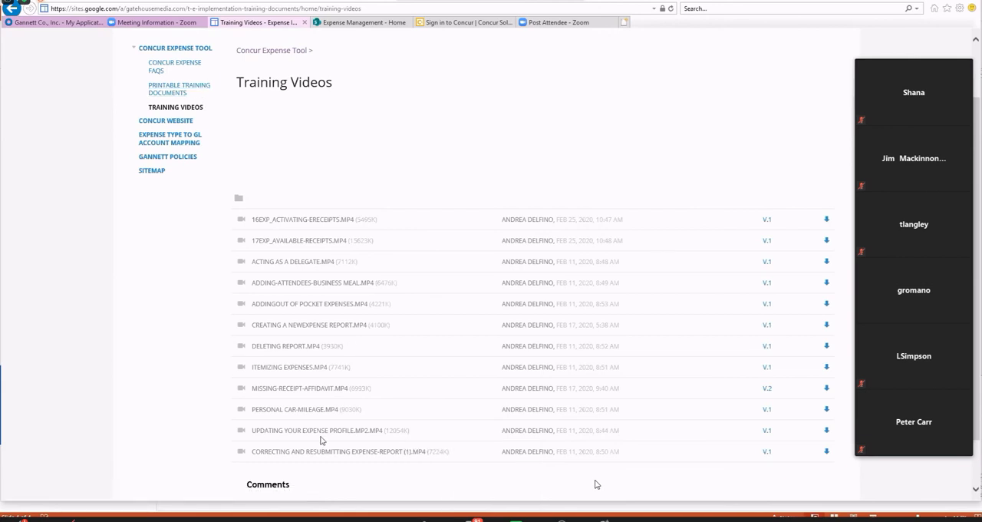
{"action": "scroll", "coordinate": [479, 367], "scroll_direction": "up", "scroll_amount": 2}
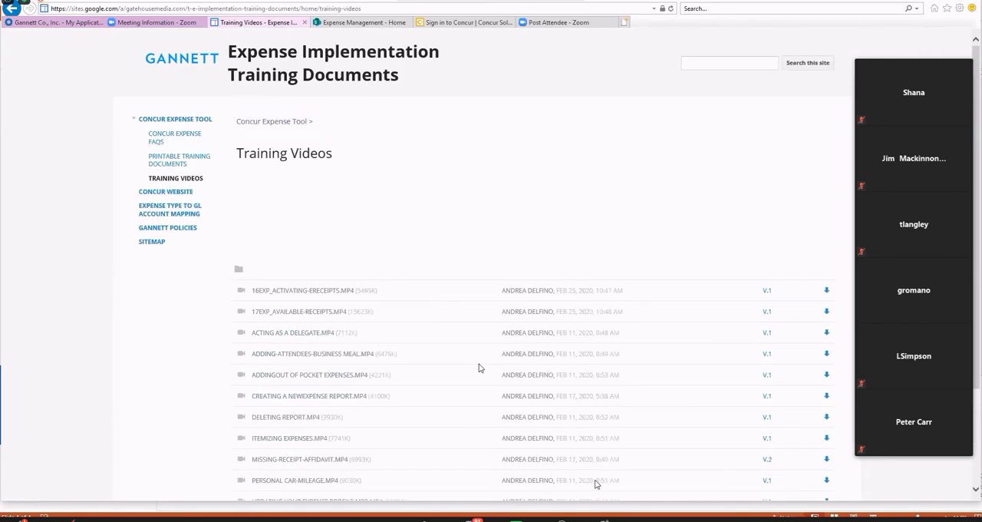
Switch to the Expense Management SharePoint site and browse the Concur documents and videos in its Training library.
{"action": "left_click", "coordinate": [362, 22]}
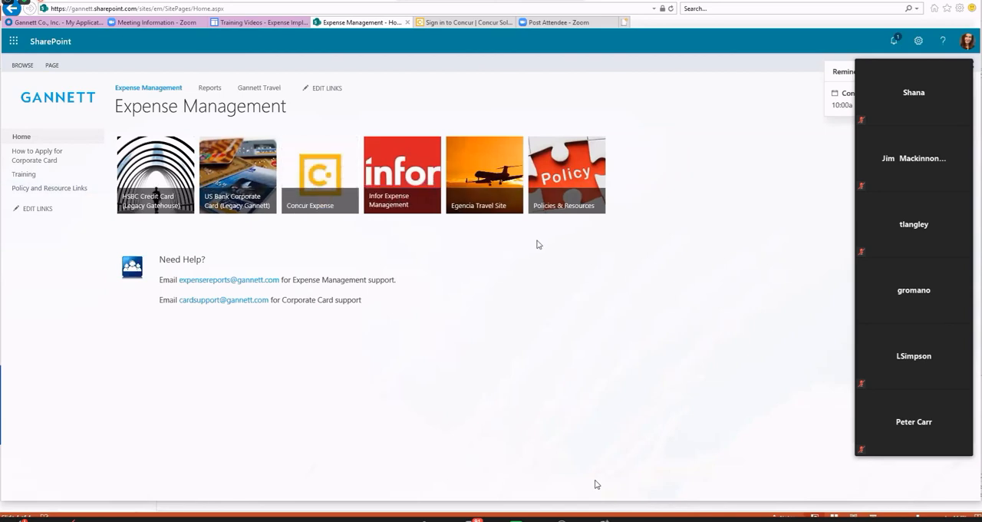
{"action": "left_click", "coordinate": [22, 175]}
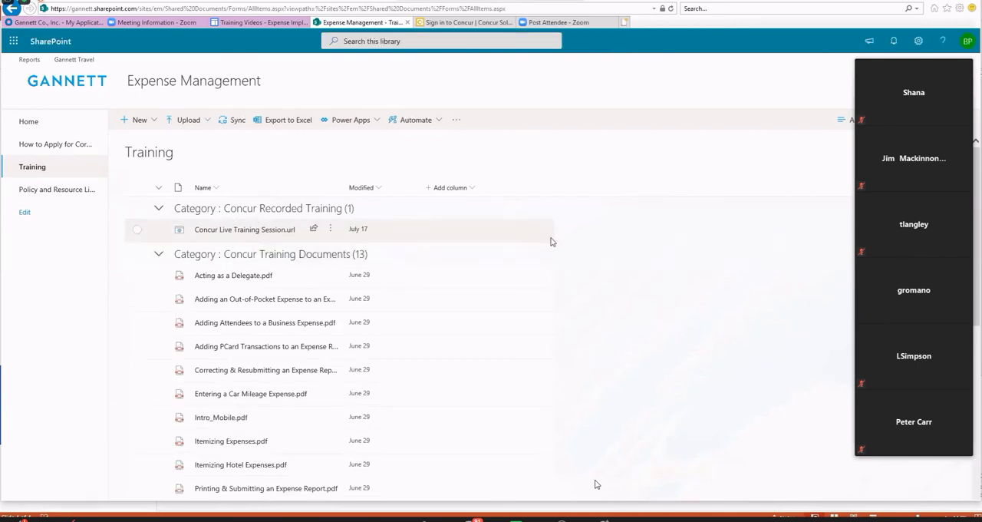
{"action": "scroll", "coordinate": [550, 242], "scroll_direction": "down", "scroll_amount": 5}
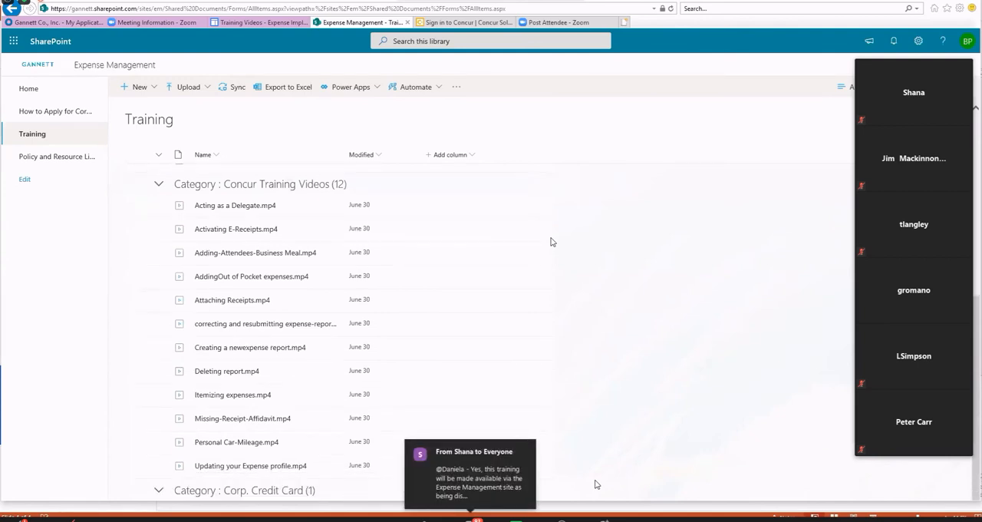
Go back to the Concur home page through the Expense Implementation site's Concur Website link and highlight the Company Notes heading.
{"action": "scroll", "coordinate": [551, 242], "scroll_direction": "up", "scroll_amount": 5}
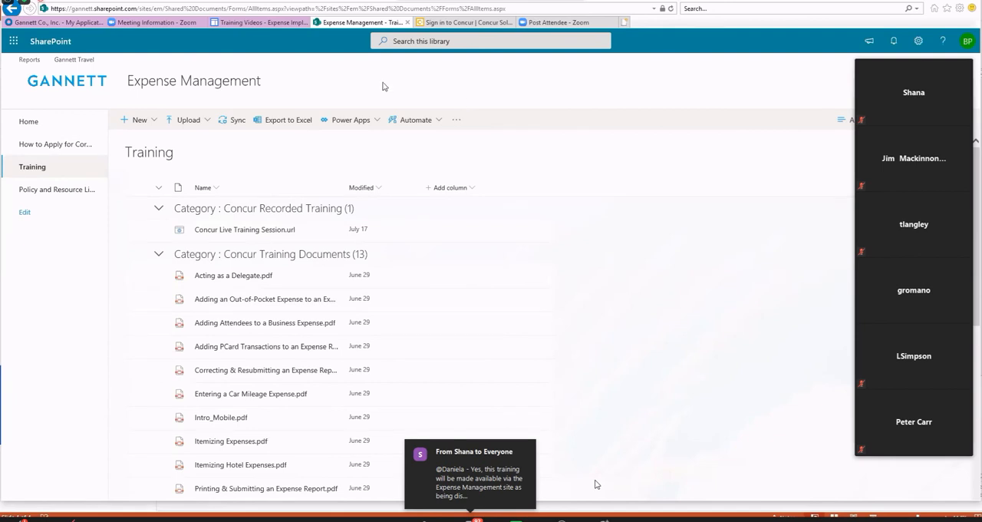
{"action": "left_click", "coordinate": [253, 23]}
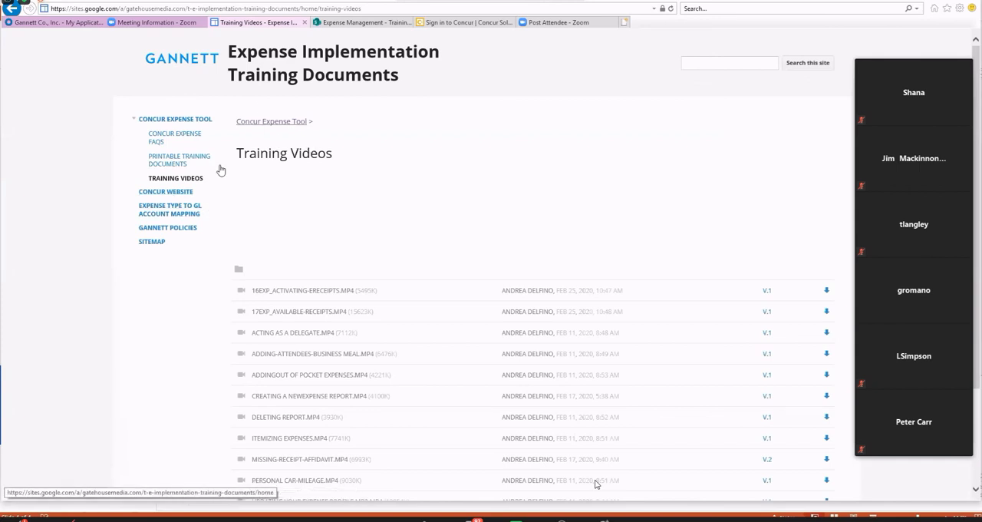
{"action": "left_click", "coordinate": [183, 120]}
{"action": "left_click", "coordinate": [167, 192]}
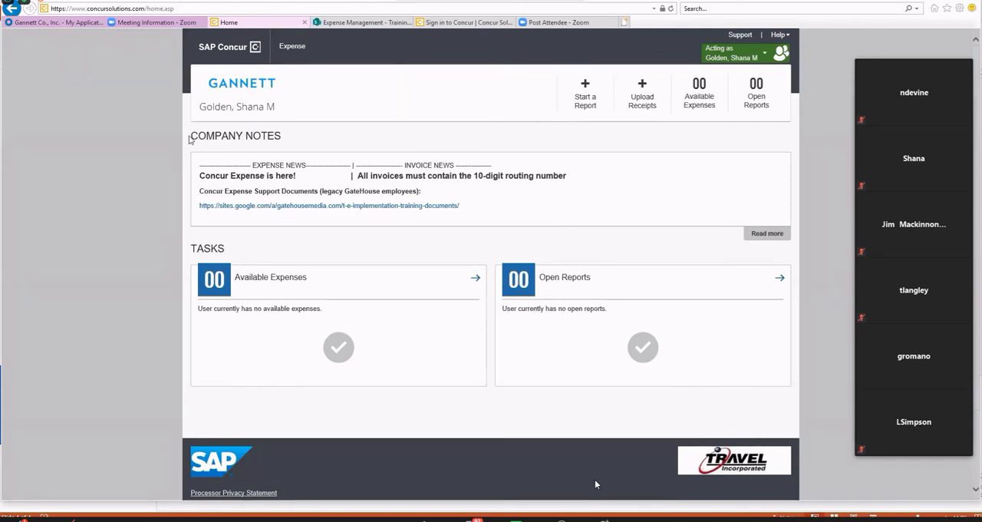
{"action": "left_click_drag", "start_coordinate": [190, 139], "coordinate": [298, 132]}
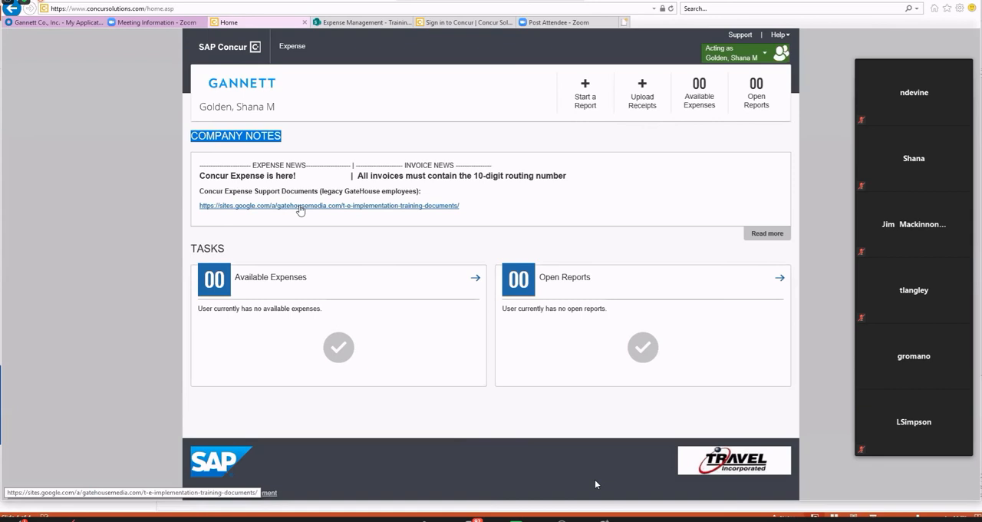
Switch to the Expense Management SharePoint site and open its home page.
{"action": "left_click", "coordinate": [355, 23]}
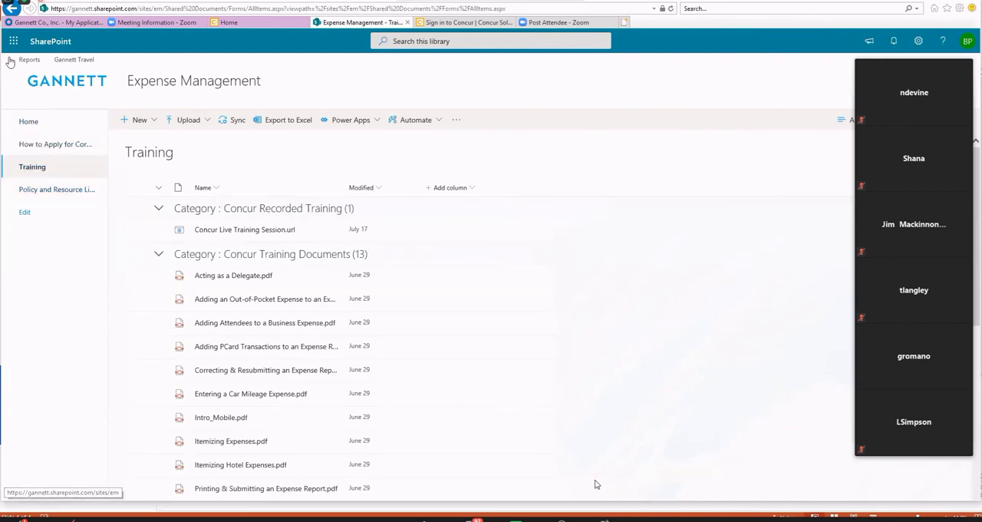
{"action": "left_click", "coordinate": [71, 92]}
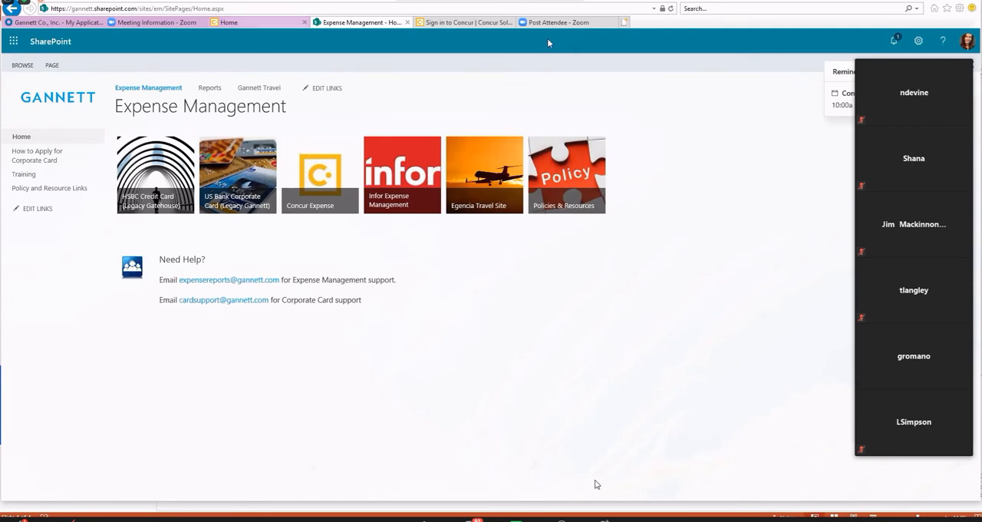
From the Concur home page, reopen the expense support documents site and look through its Printable Training Documents.
{"action": "left_click", "coordinate": [258, 23]}
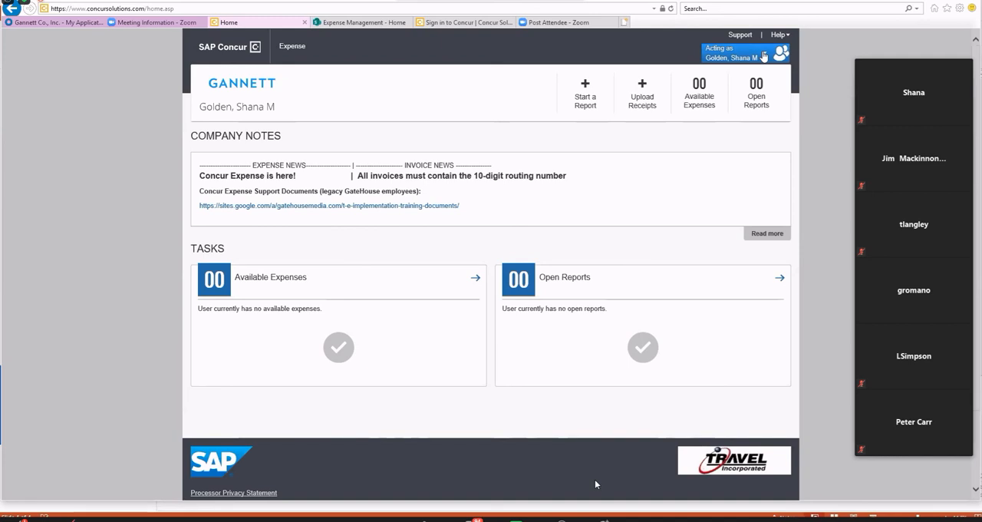
{"action": "left_click", "coordinate": [765, 56]}
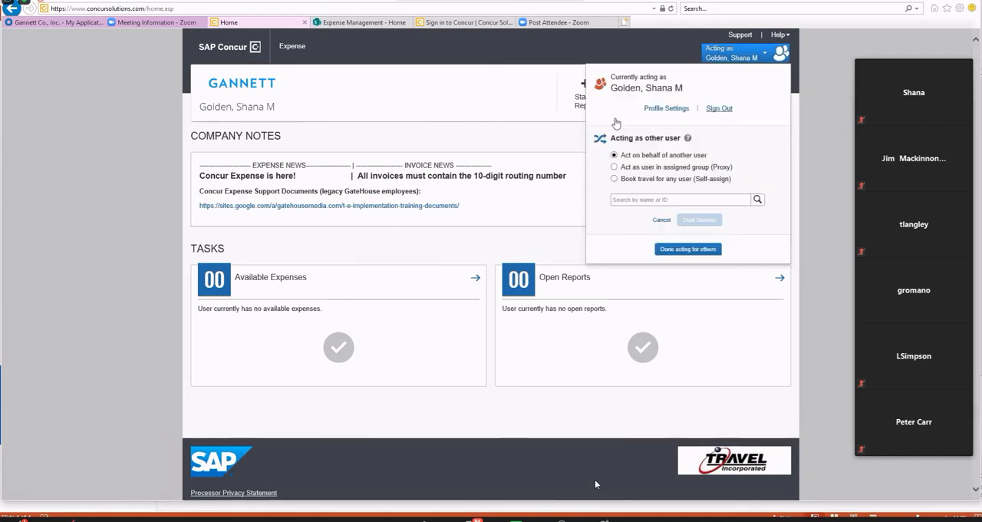
{"action": "left_click", "coordinate": [395, 206]}
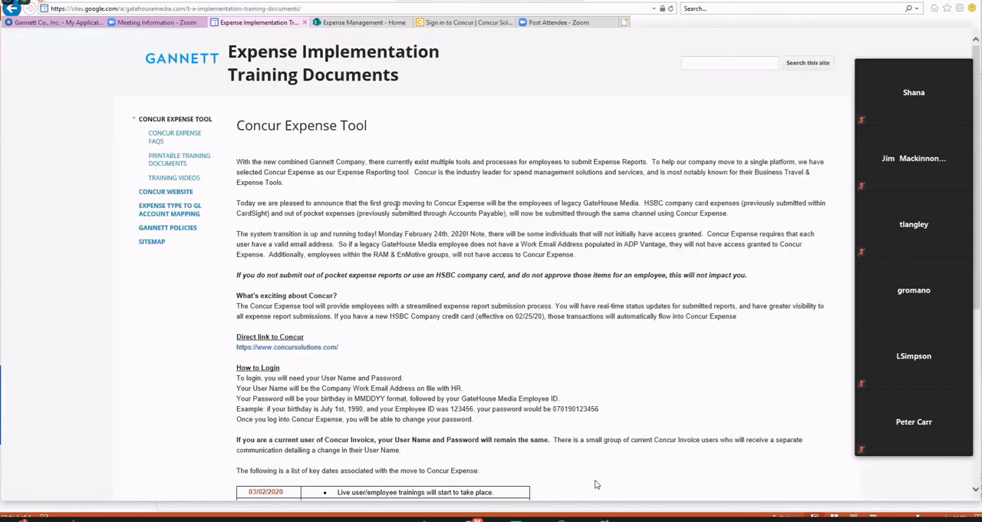
{"action": "left_click", "coordinate": [204, 161]}
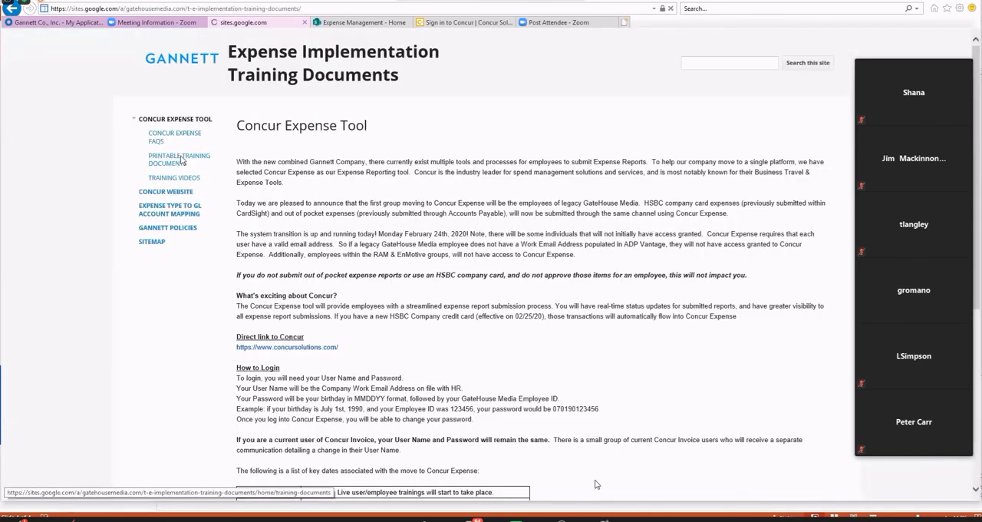
{"action": "scroll", "coordinate": [445, 397], "scroll_direction": "down", "scroll_amount": 4}
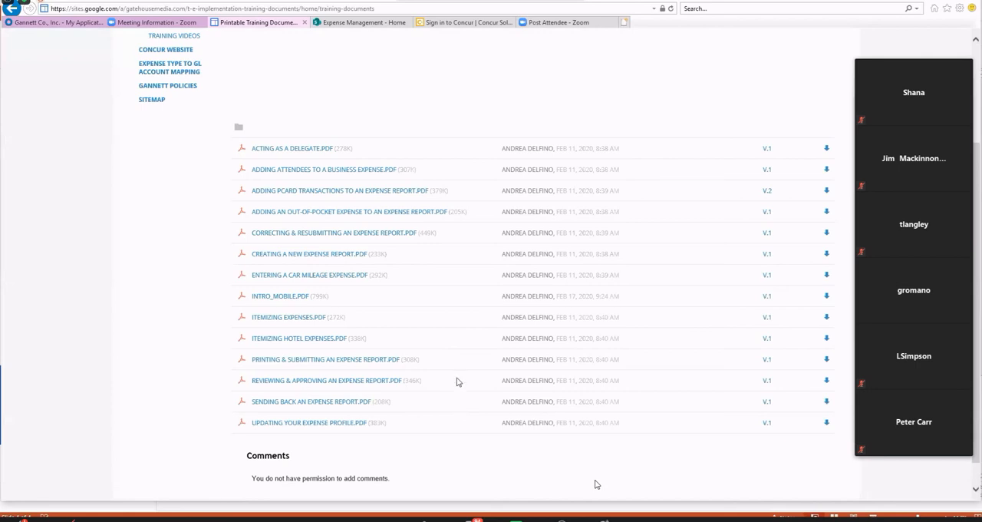
{"action": "scroll", "coordinate": [443, 362], "scroll_direction": "up", "scroll_amount": 3}
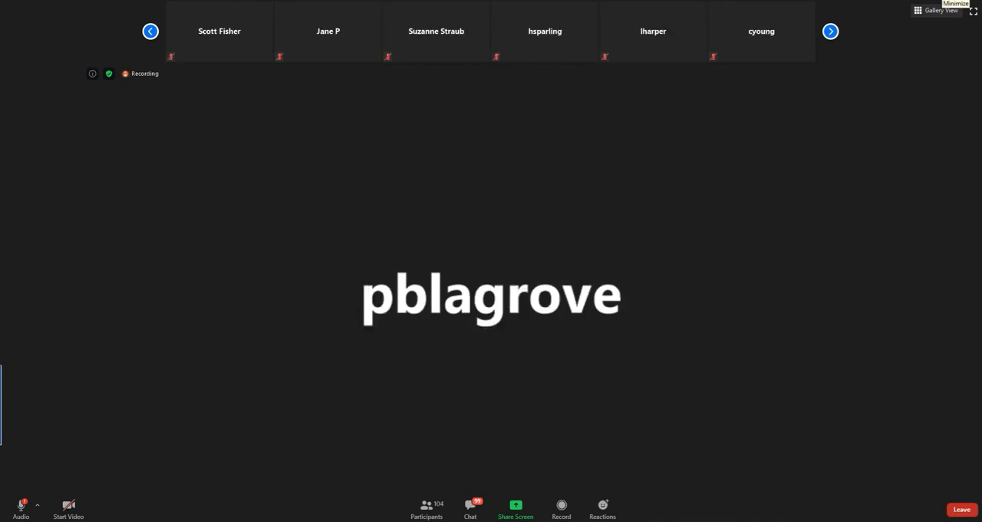
Minimize the Zoom meeting window.
{"action": "left_click", "coordinate": [973, 11]}
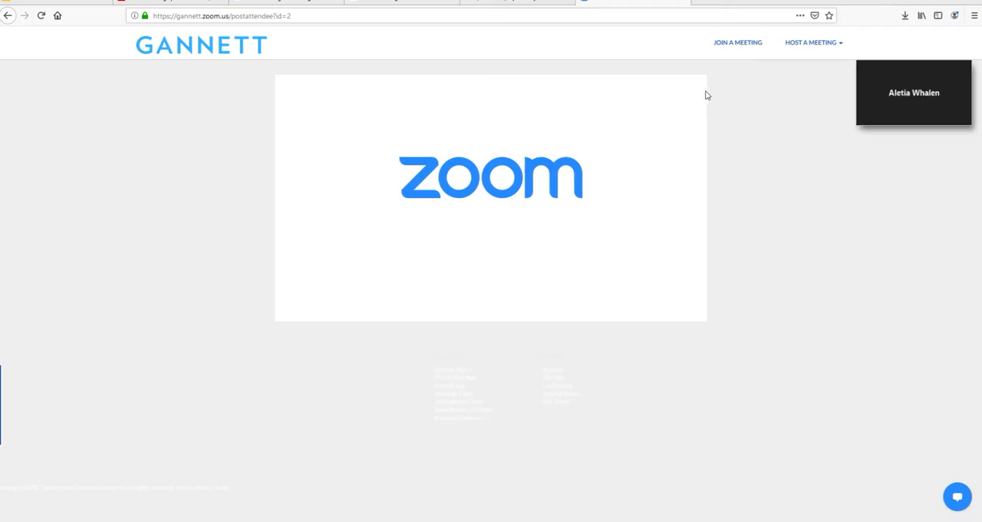
{"action": "left_click", "coordinate": [382, 520]}
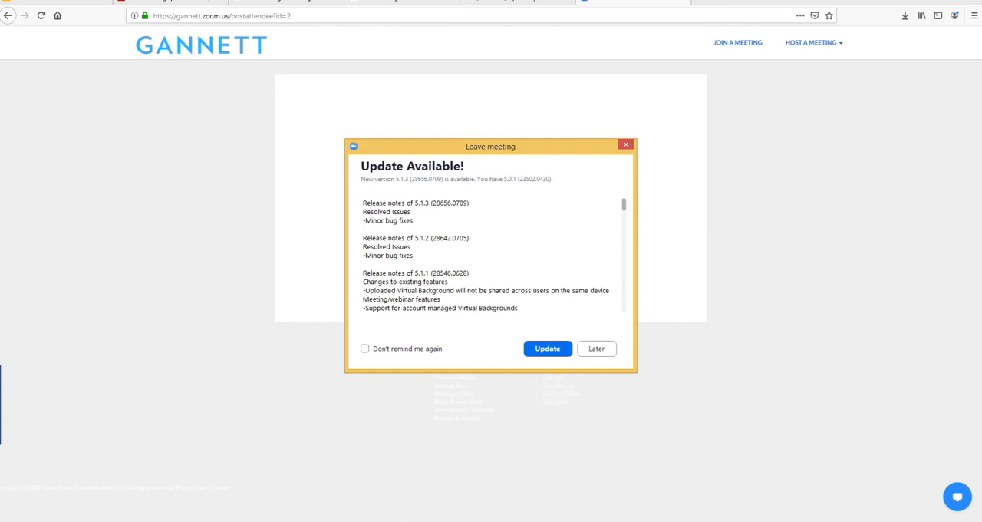
{"action": "left_click", "coordinate": [207, 521]}
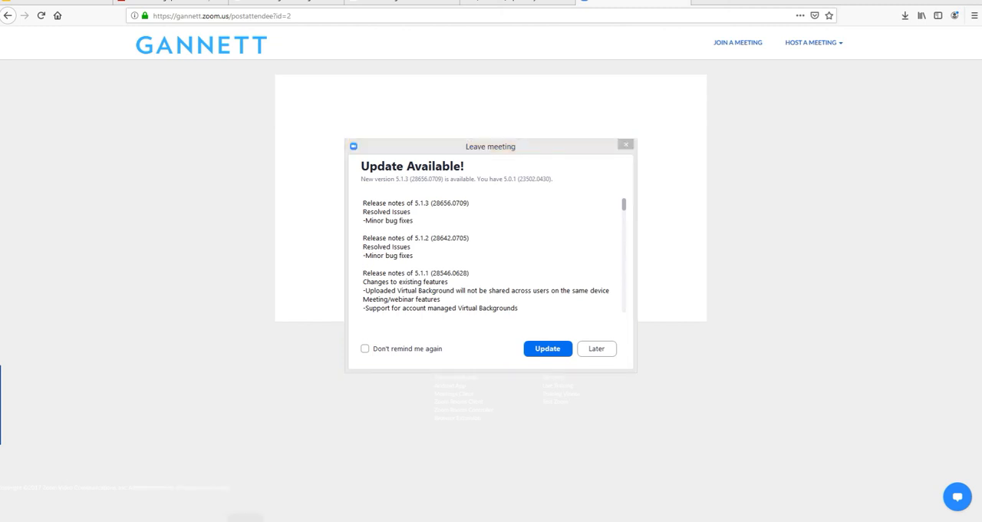